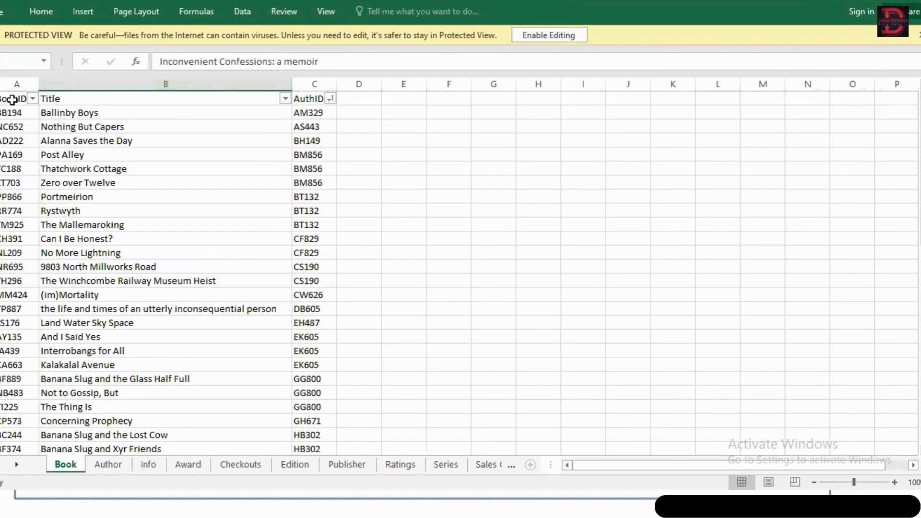
Look through the Book, Author, Info and Award sheets of the Bookshop workbook.
{"action": "left_click", "coordinate": [11, 98]}
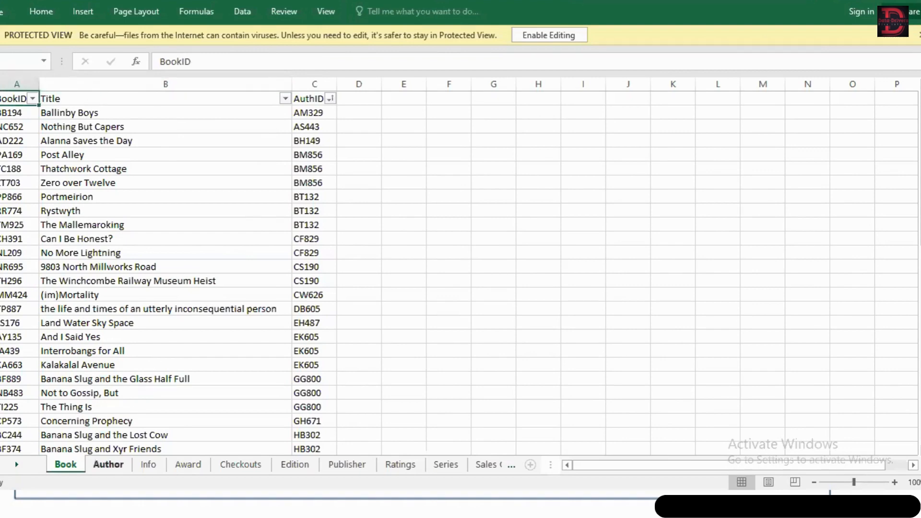
{"action": "left_click", "coordinate": [108, 464]}
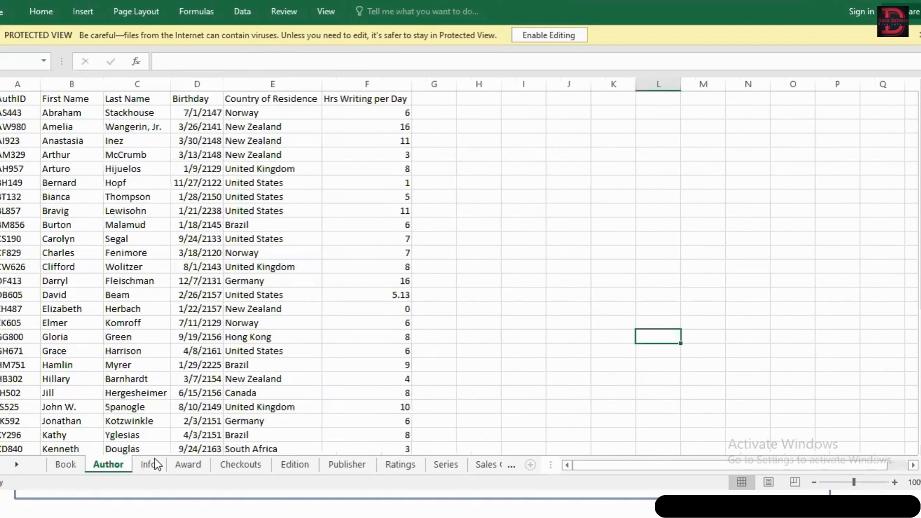
{"action": "left_click", "coordinate": [149, 464]}
{"action": "left_click", "coordinate": [188, 464]}
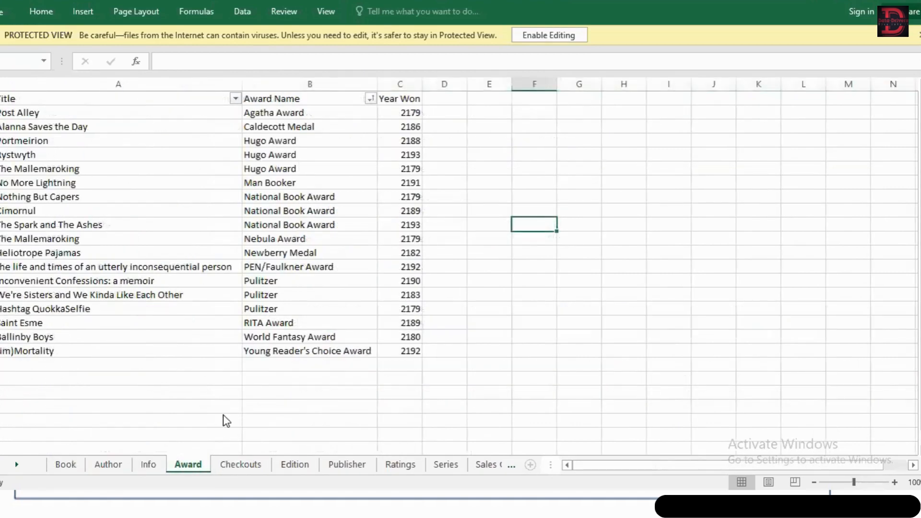
{"action": "key", "text": "alt+Tab"}
{"action": "left_click", "coordinate": [210, 361]}
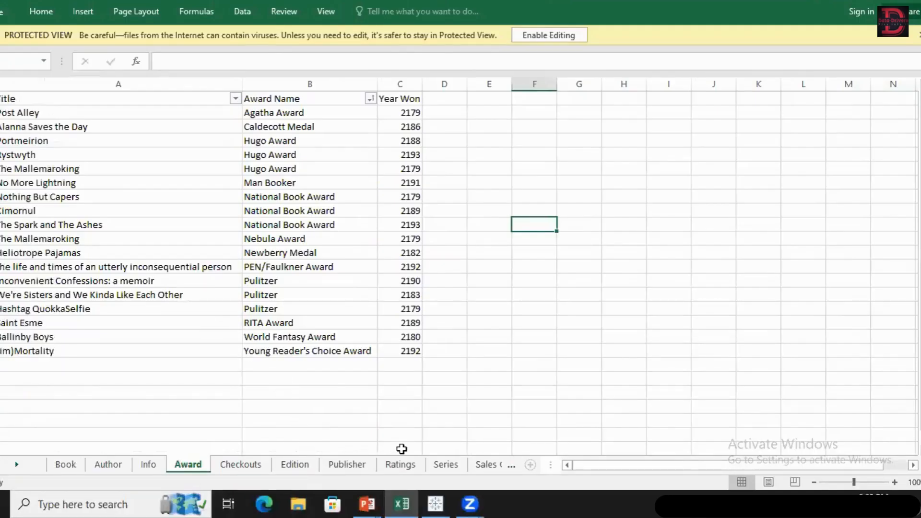
Switch to Tableau and connect to the Bookshop Excel workbook as the data source.
{"action": "left_click", "coordinate": [451, 503]}
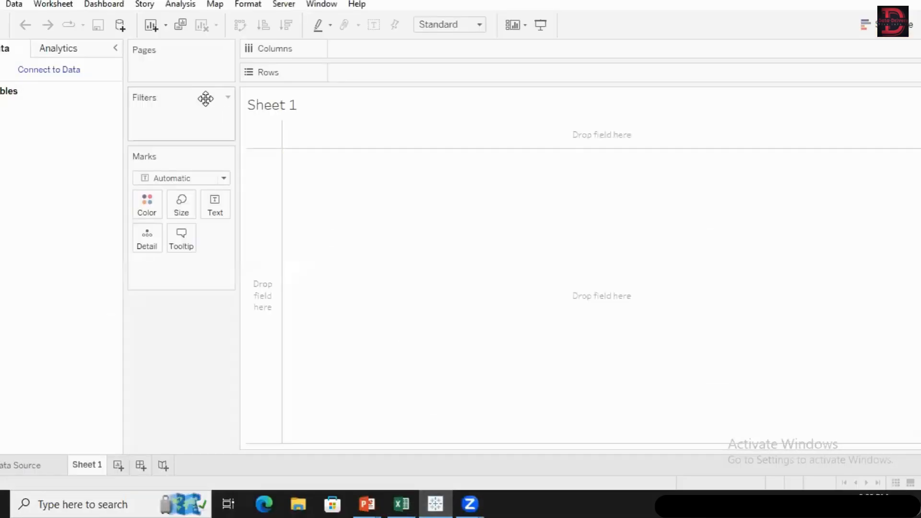
{"action": "left_click", "coordinate": [69, 71]}
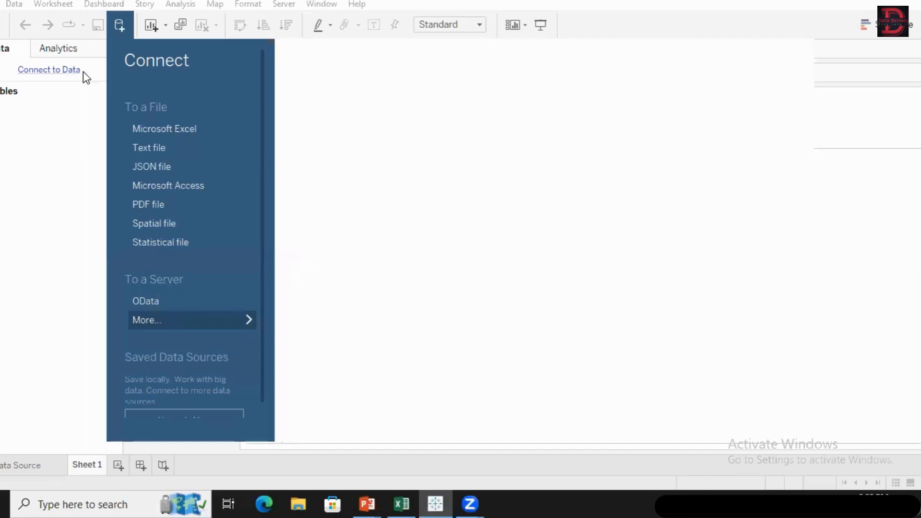
{"action": "left_click", "coordinate": [171, 135]}
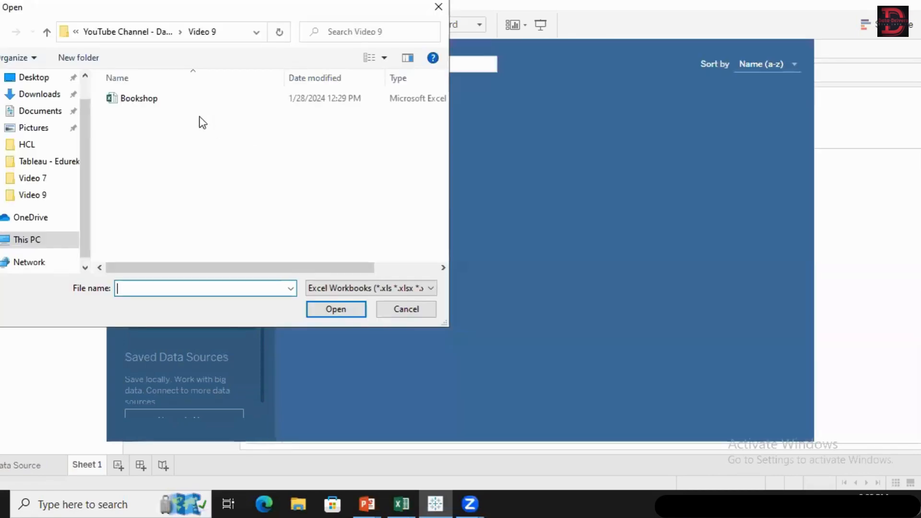
{"action": "left_click", "coordinate": [132, 100]}
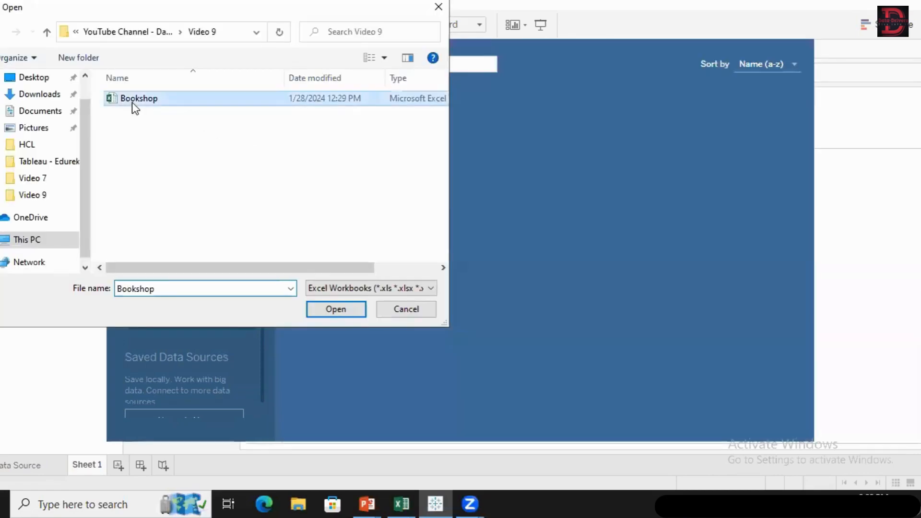
{"action": "left_click", "coordinate": [329, 313]}
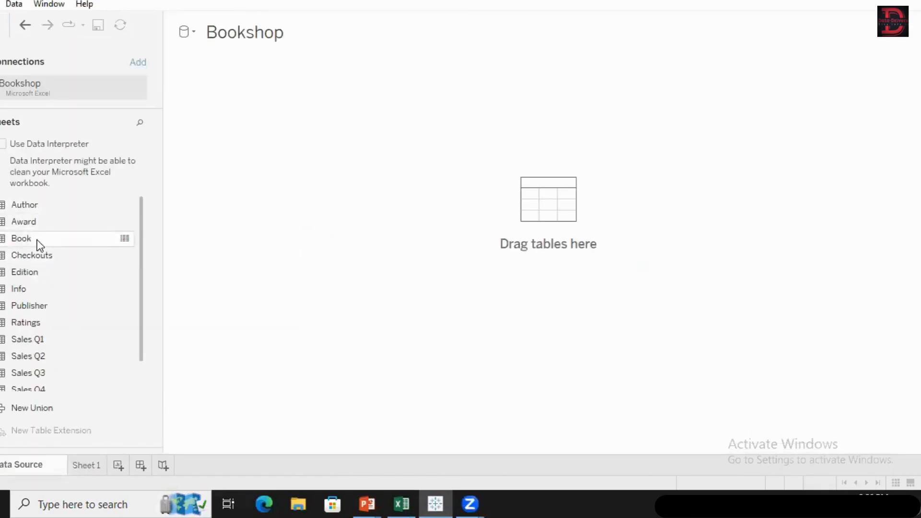
Add the Book table to the data source canvas and inspect which physical tables it is made of.
{"action": "left_click_drag", "start_coordinate": [38, 241], "coordinate": [216, 132]}
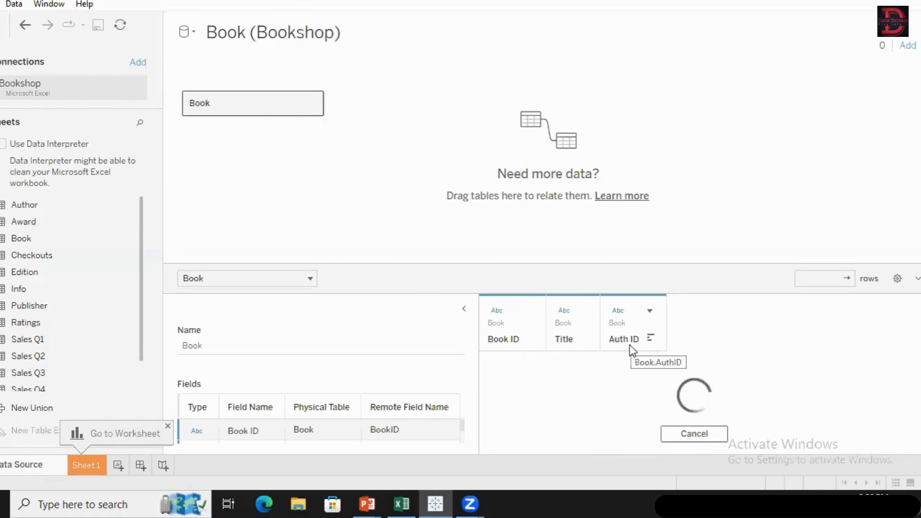
{"action": "double_click", "coordinate": [245, 105]}
{"action": "mouse_move", "coordinate": [352, 99]}
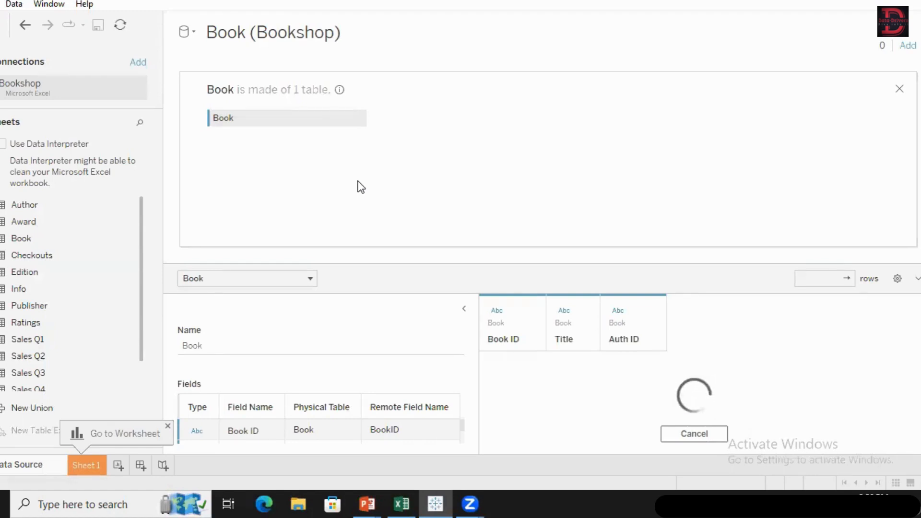
{"action": "left_click", "coordinate": [899, 89]}
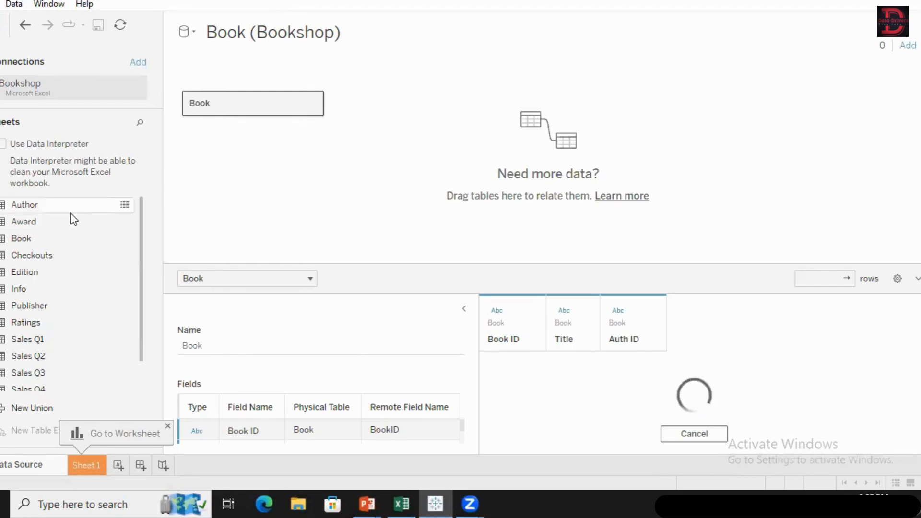
Relate the Author table to Book, enlarge the details area, and preview the data of both tables.
{"action": "left_click_drag", "start_coordinate": [59, 203], "coordinate": [396, 109]}
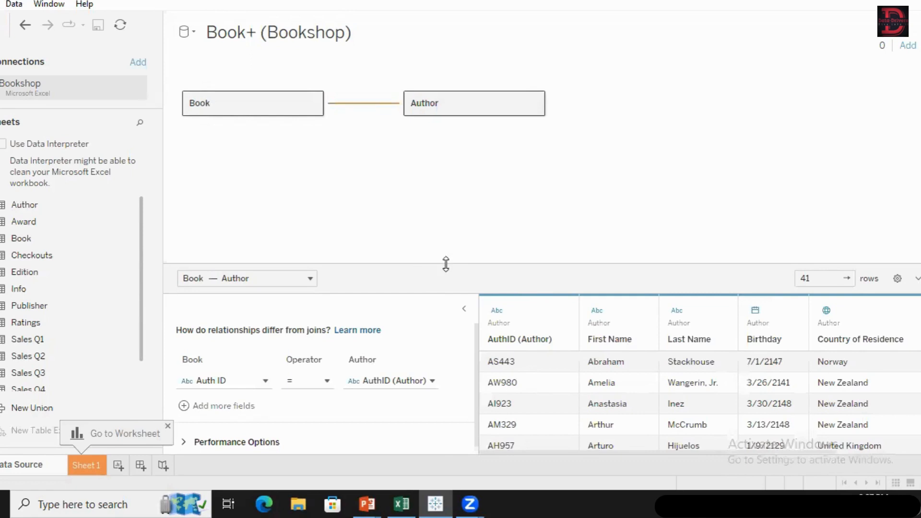
{"action": "left_click_drag", "start_coordinate": [445, 264], "coordinate": [460, 203]}
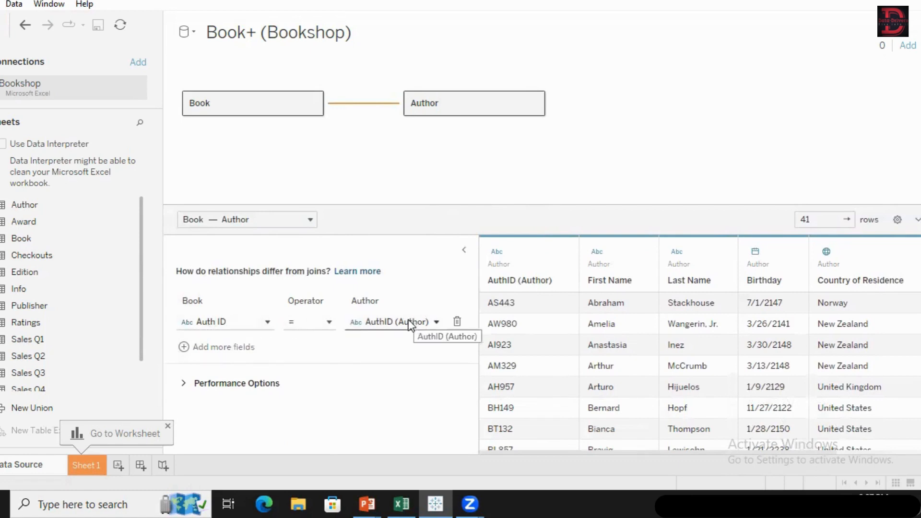
{"action": "left_click", "coordinate": [285, 108]}
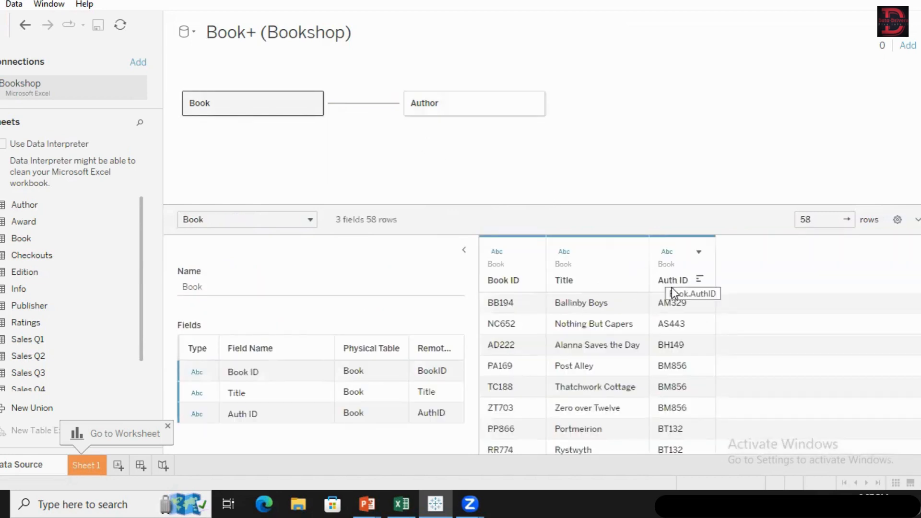
{"action": "left_click", "coordinate": [450, 104]}
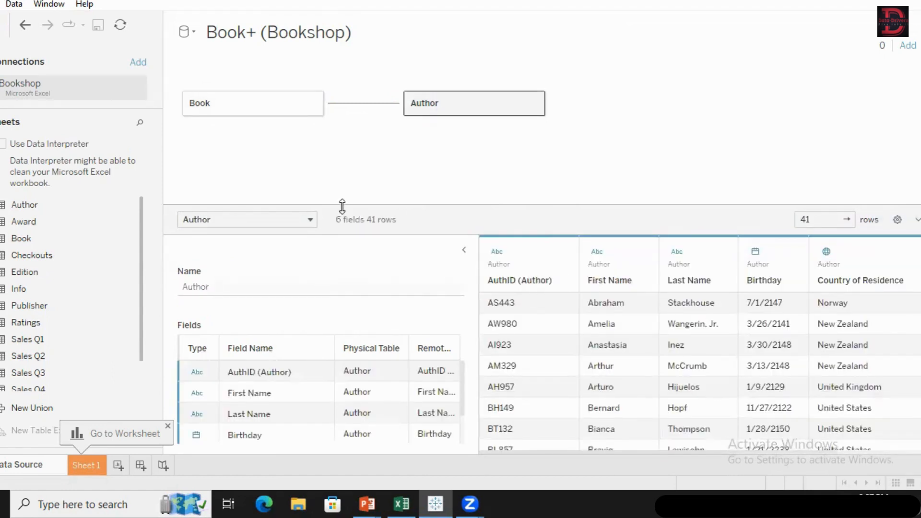
Try adding a second pair of matching fields to the Book–Author relationship, and remove the empty pair.
{"action": "left_click", "coordinate": [369, 115]}
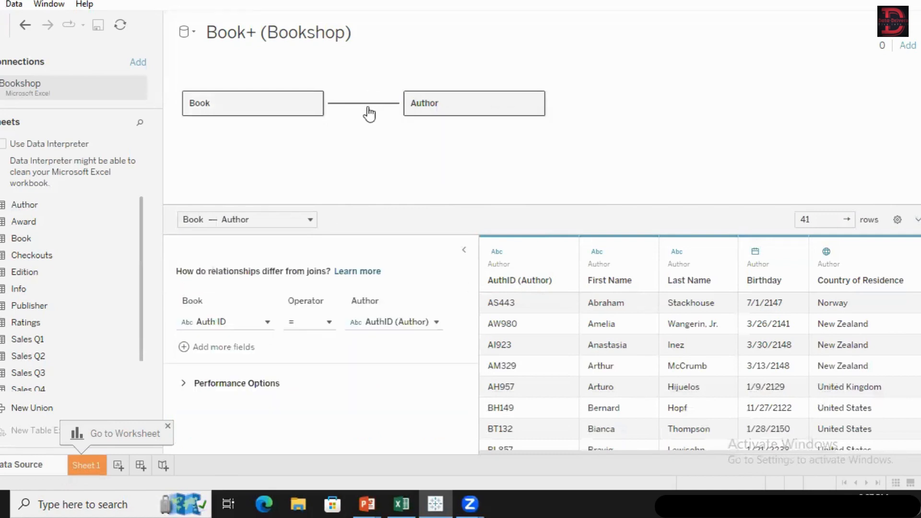
{"action": "left_click", "coordinate": [184, 345]}
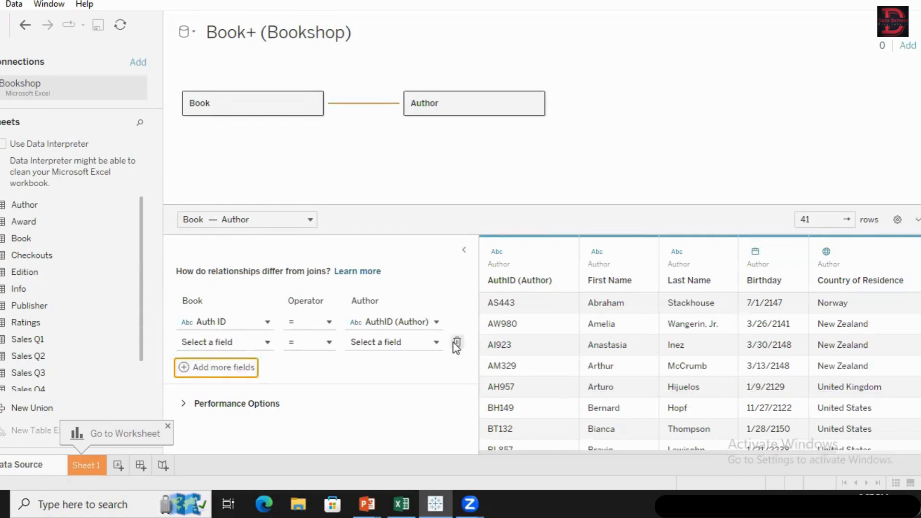
{"action": "left_click", "coordinate": [456, 344]}
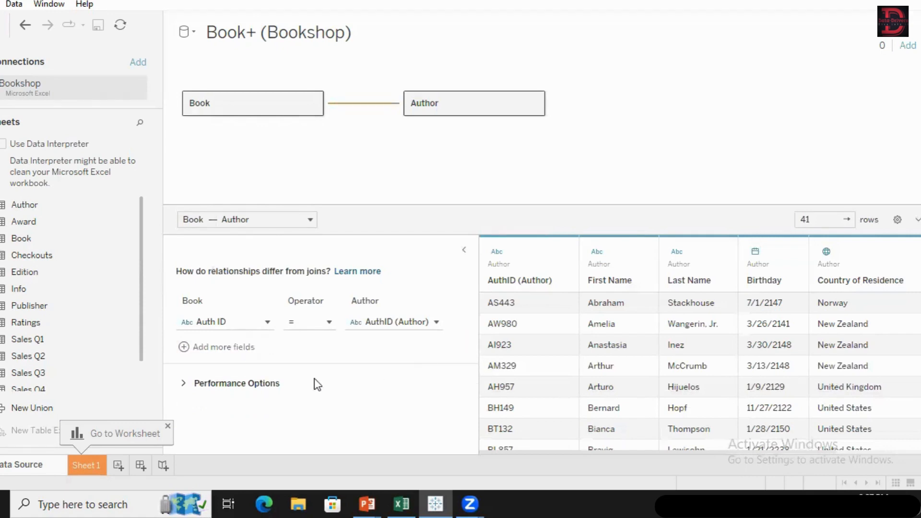
Expand the relationship's performance options and examine the cardinality choices for both Book and Author.
{"action": "left_click", "coordinate": [183, 383]}
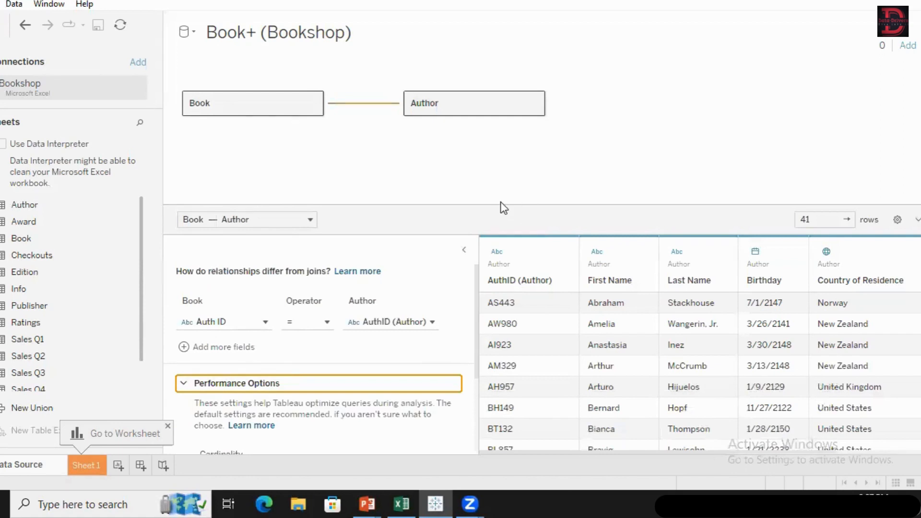
{"action": "left_click_drag", "start_coordinate": [500, 205], "coordinate": [511, 156]}
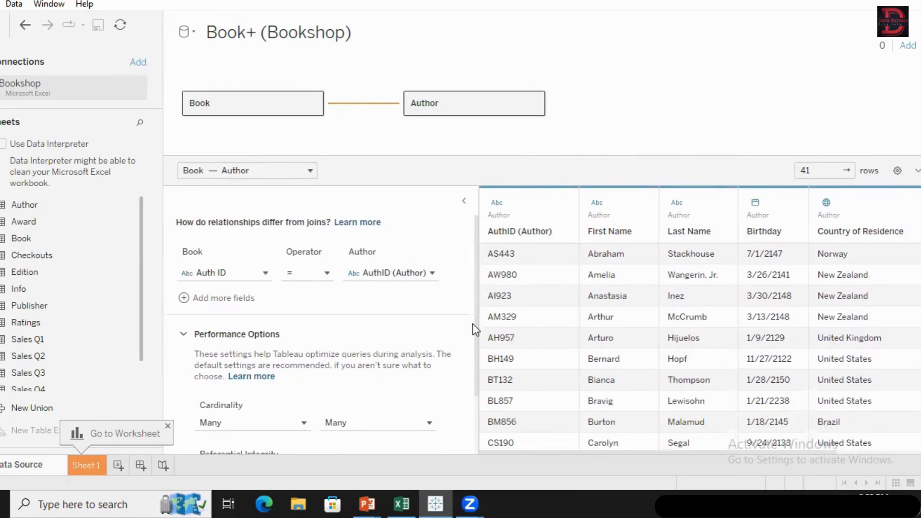
{"action": "scroll", "coordinate": [473, 324], "scroll_direction": "down", "scroll_amount": 2}
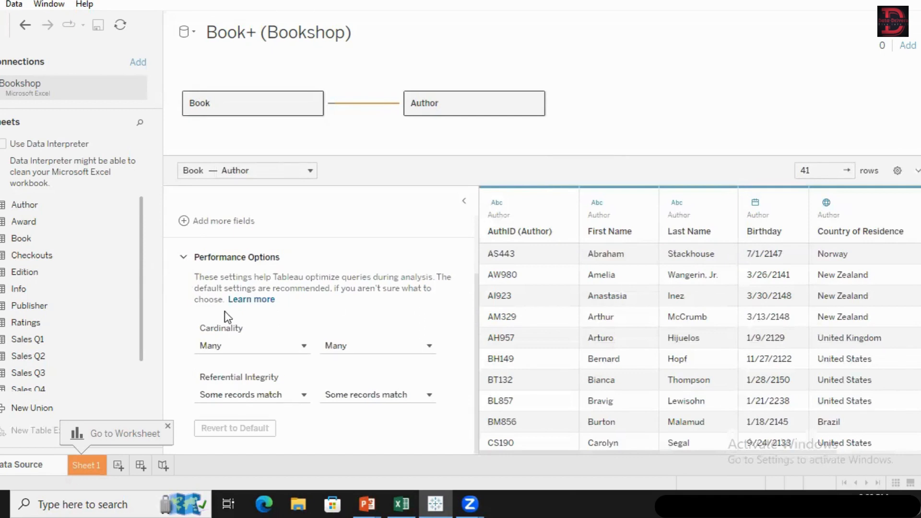
{"action": "left_click", "coordinate": [305, 346]}
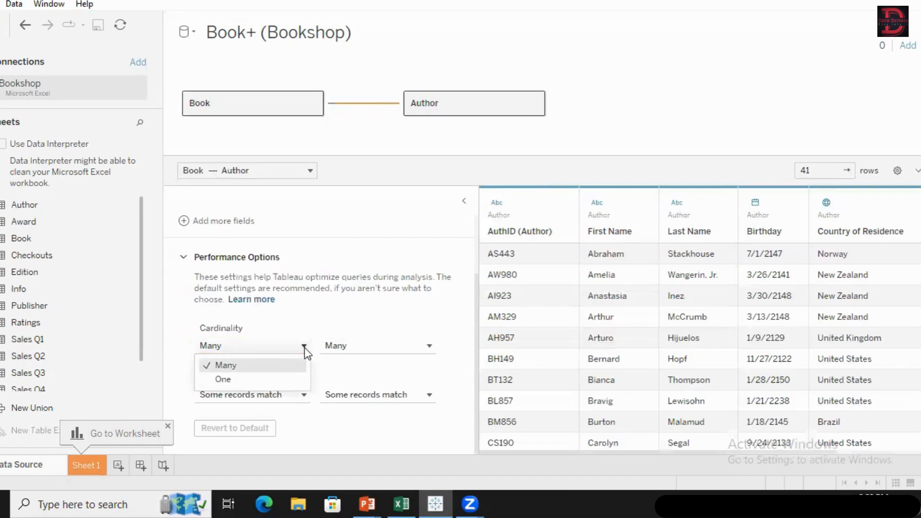
{"action": "left_click", "coordinate": [306, 350]}
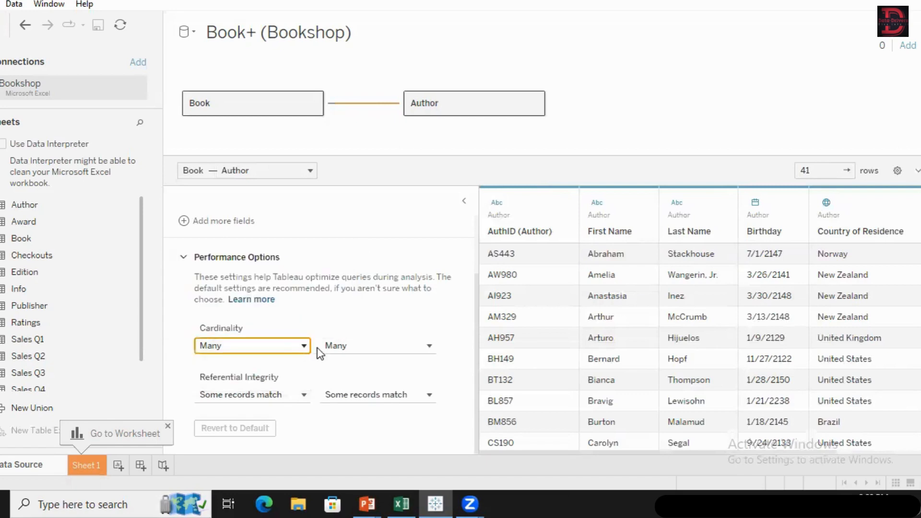
{"action": "left_click", "coordinate": [429, 345]}
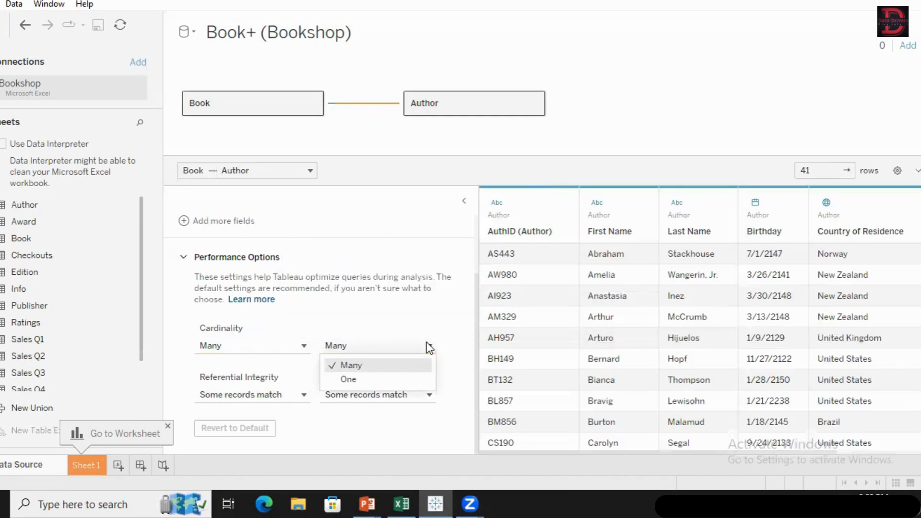
{"action": "left_click", "coordinate": [428, 347]}
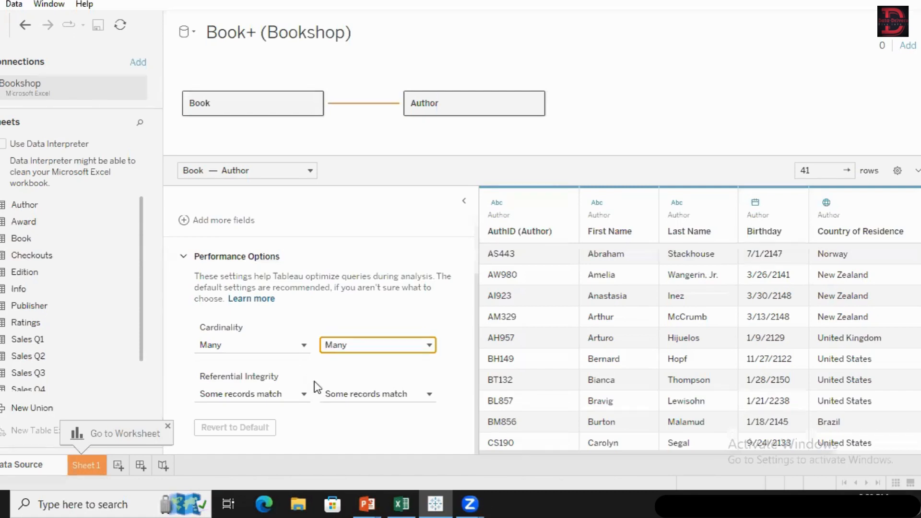
Try All records match as Book's referential integrity setting, and return it to Some records match.
{"action": "mouse_move", "coordinate": [255, 395]}
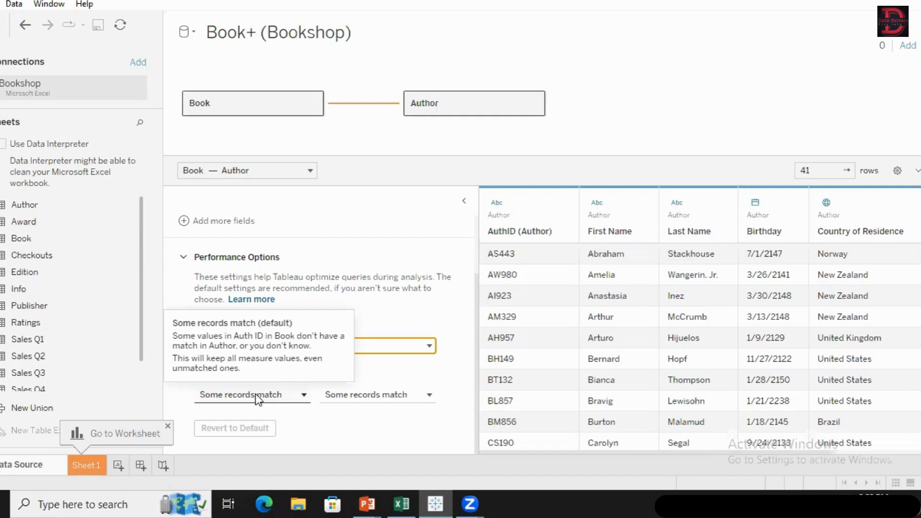
{"action": "left_click", "coordinate": [258, 399]}
{"action": "left_click", "coordinate": [258, 399]}
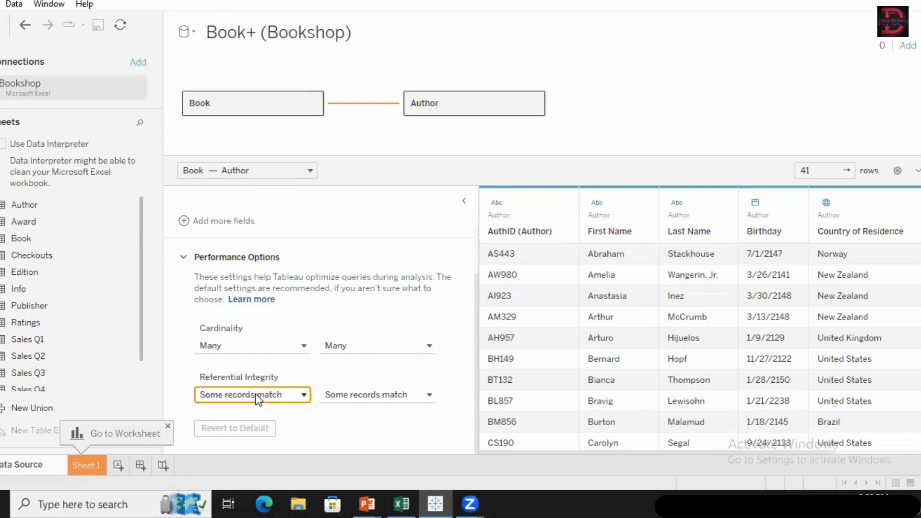
{"action": "left_click", "coordinate": [258, 399]}
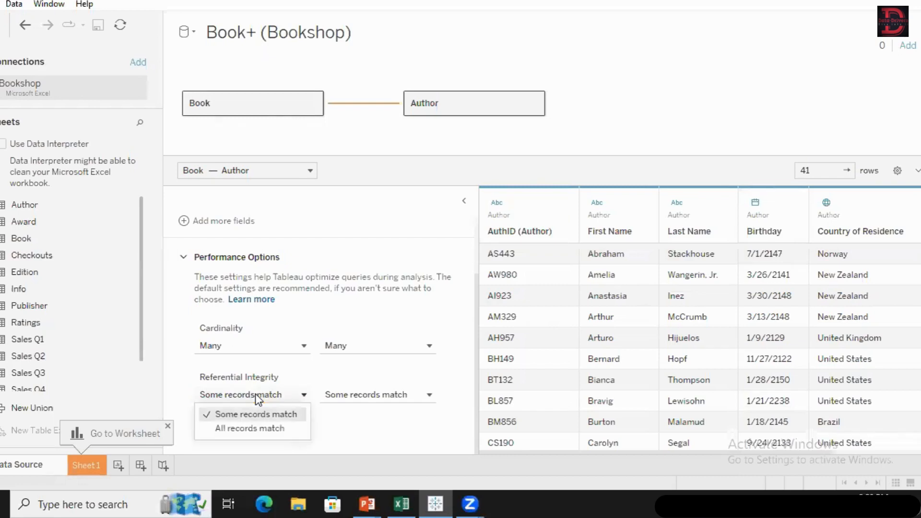
{"action": "left_click", "coordinate": [271, 434]}
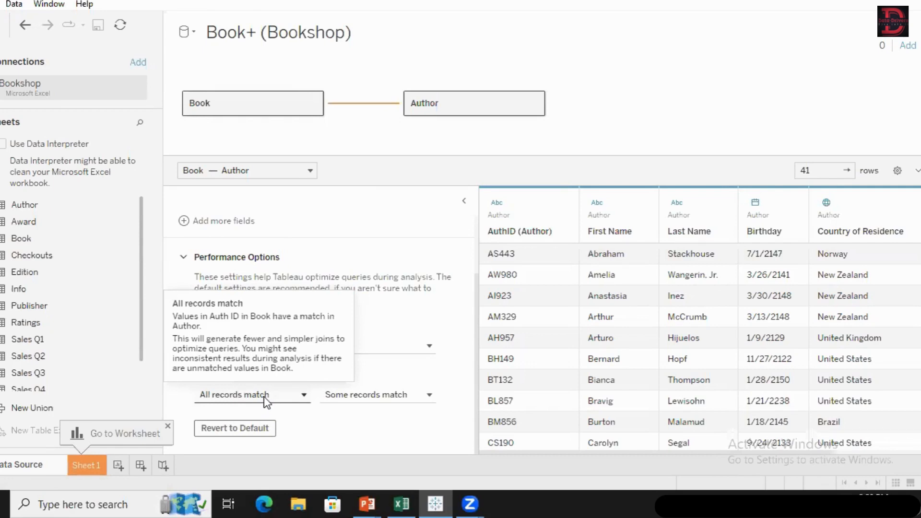
{"action": "left_click", "coordinate": [266, 396]}
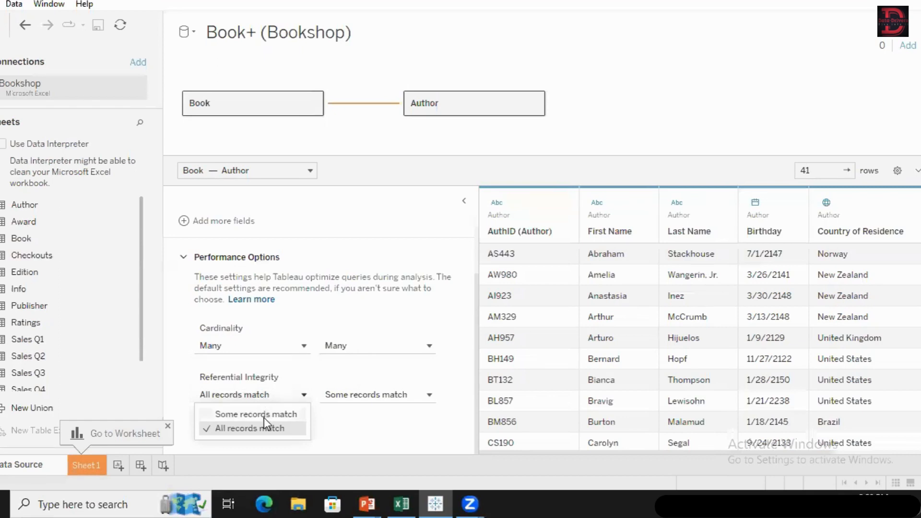
{"action": "left_click", "coordinate": [266, 414]}
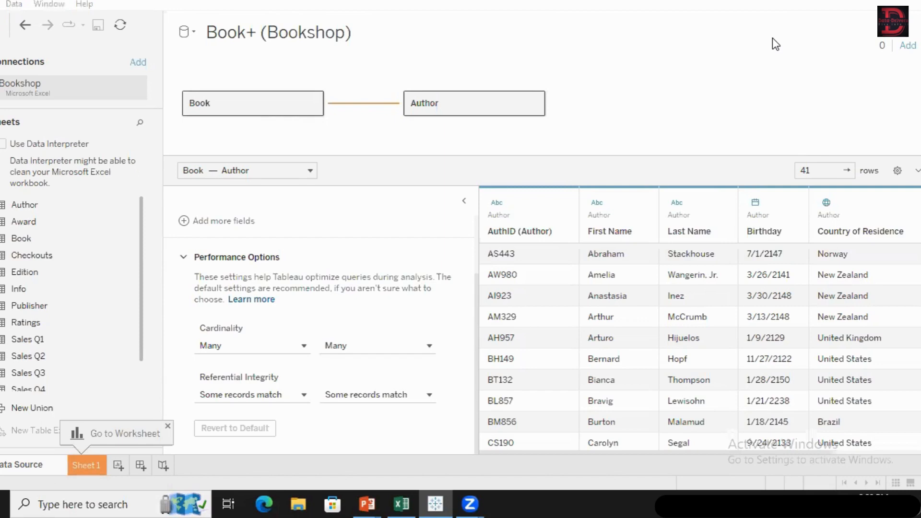
Open Sheet 1 and collapse the Author and Book field groups in the data list.
{"action": "left_click", "coordinate": [84, 465]}
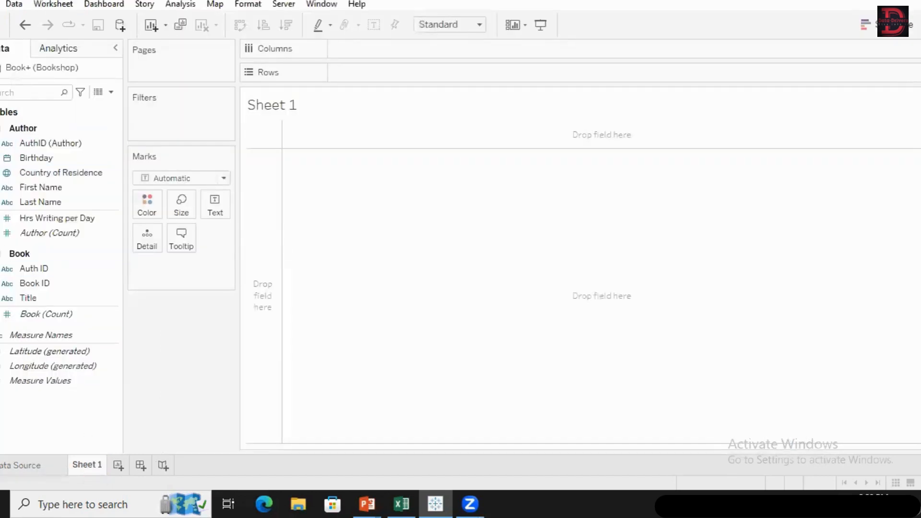
{"action": "left_click", "coordinate": [15, 142]}
{"action": "left_click", "coordinate": [1, 128]}
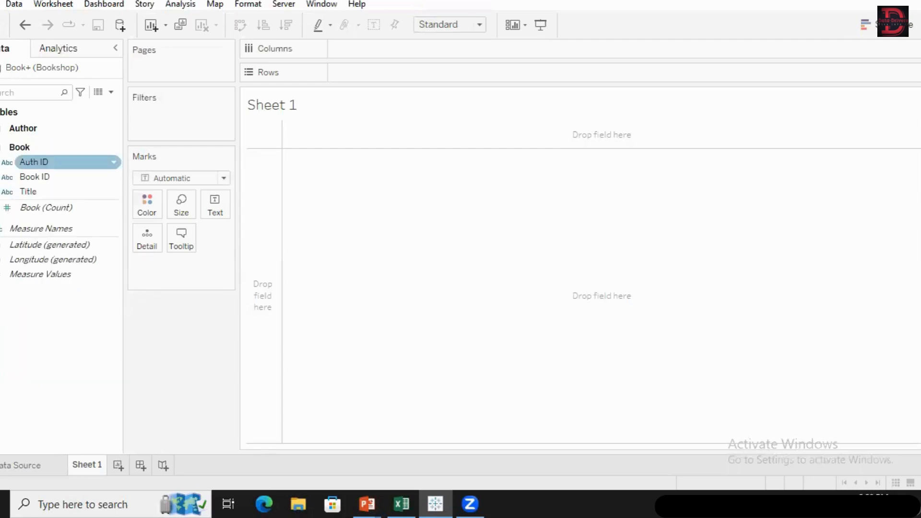
{"action": "left_click", "coordinate": [1, 147]}
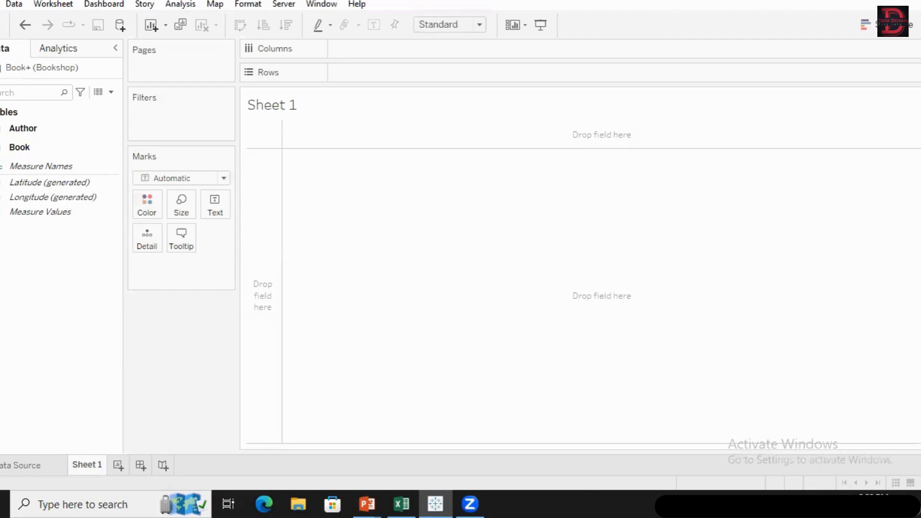
Add Title from the Book table, and First Name and Last Name from the Author table, to the rows of Sheet 1.
{"action": "left_click", "coordinate": [1, 148]}
{"action": "left_click", "coordinate": [17, 193]}
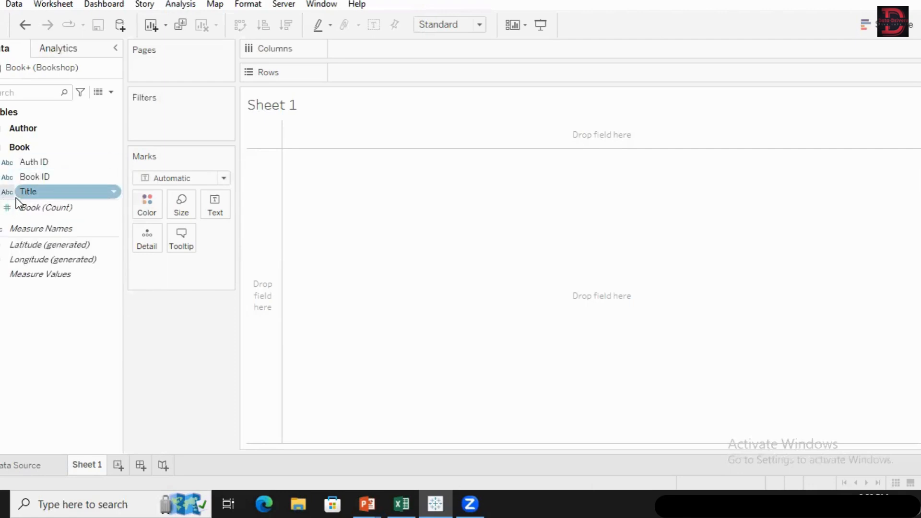
{"action": "mouse_move", "coordinate": [25, 194]}
{"action": "left_mouse_down"}
{"action": "mouse_move", "coordinate": [382, 64]}
{"action": "mouse_move", "coordinate": [376, 74]}
{"action": "left_mouse_up"}
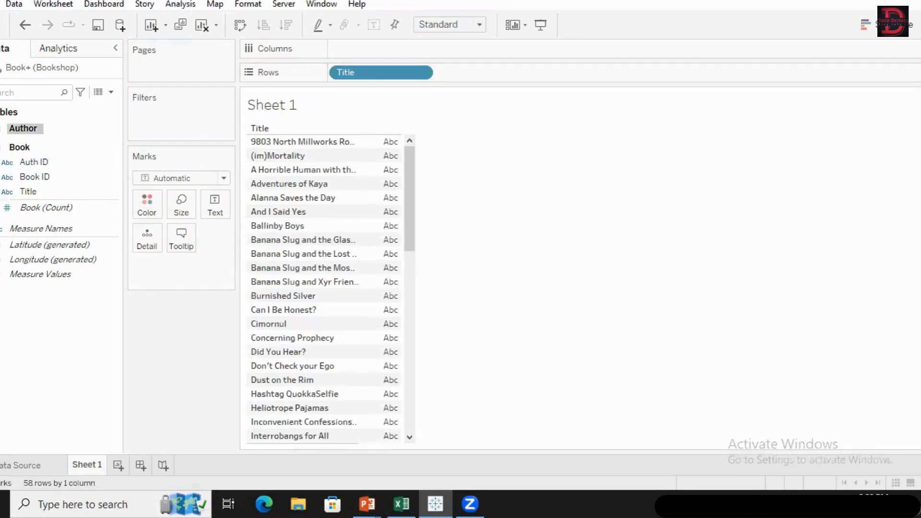
{"action": "left_click", "coordinate": [23, 128]}
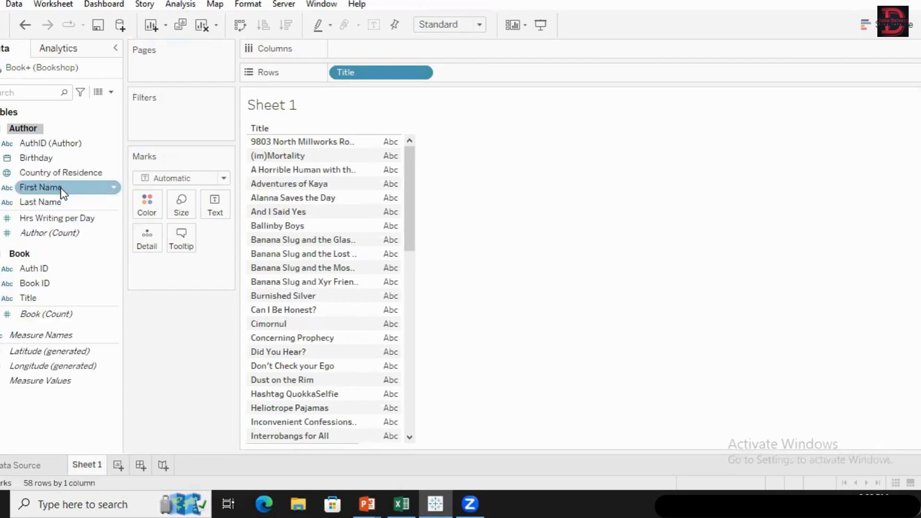
{"action": "left_click_drag", "start_coordinate": [60, 188], "coordinate": [491, 73]}
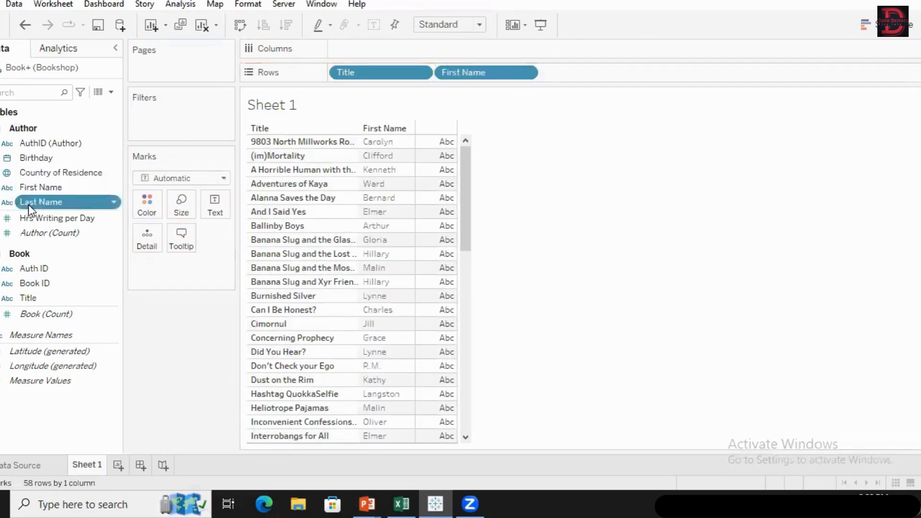
{"action": "left_click_drag", "start_coordinate": [28, 202], "coordinate": [583, 79]}
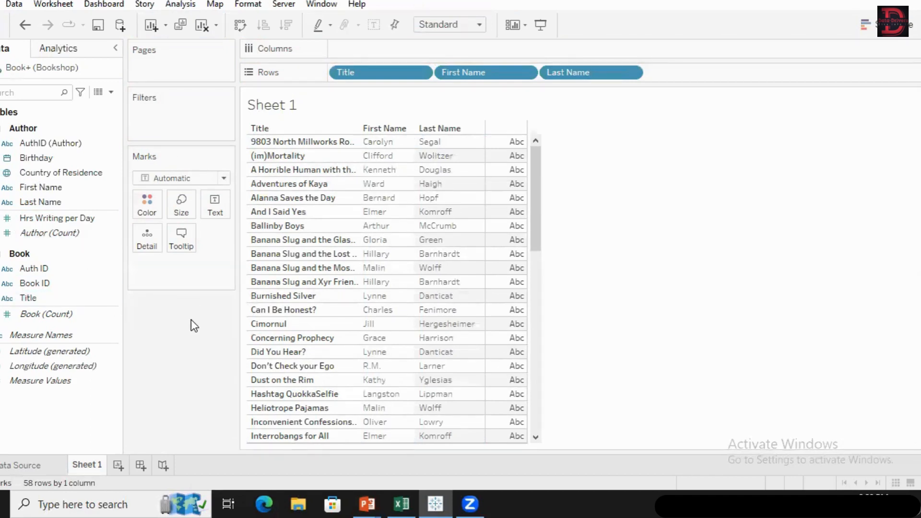
Collapse the Author and Book field groups in the data list.
{"action": "left_click", "coordinate": [95, 383]}
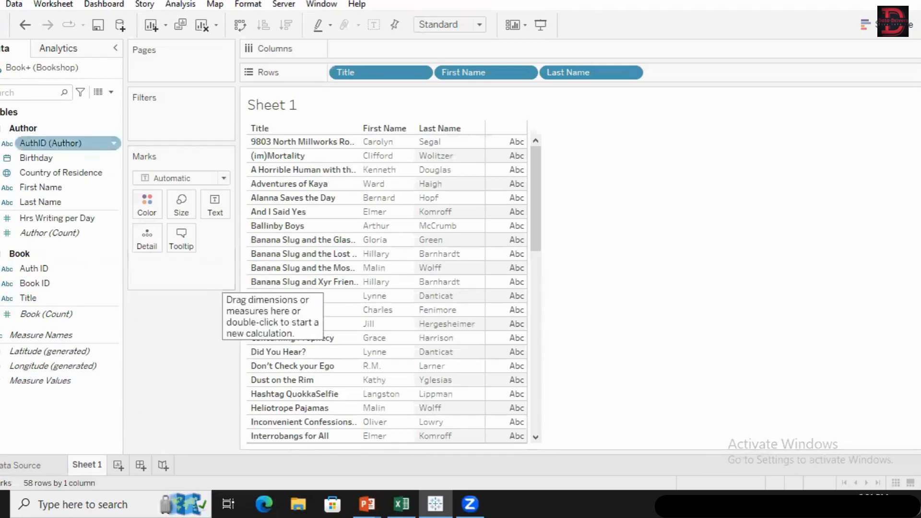
{"action": "left_click", "coordinate": [1, 128]}
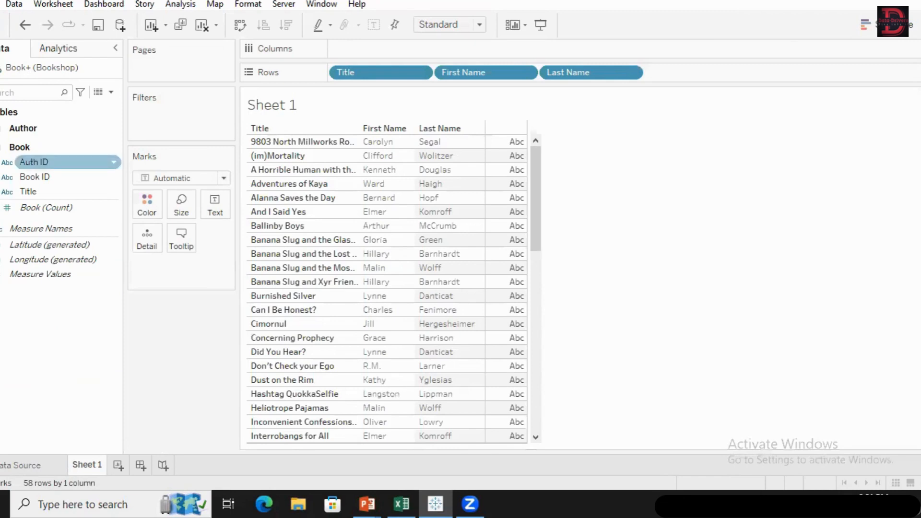
{"action": "left_click", "coordinate": [1, 147]}
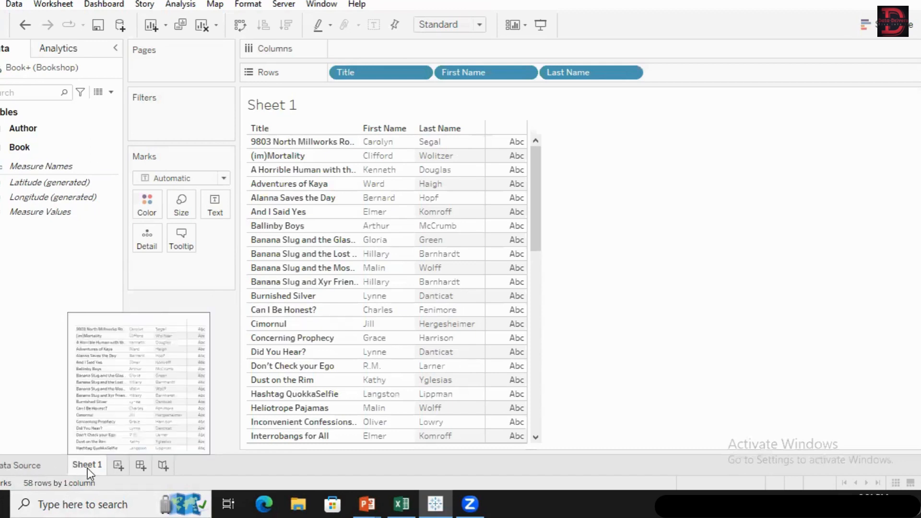
Replace the worksheet title with the text "Relationship In Tableau".
{"action": "double_click", "coordinate": [335, 106]}
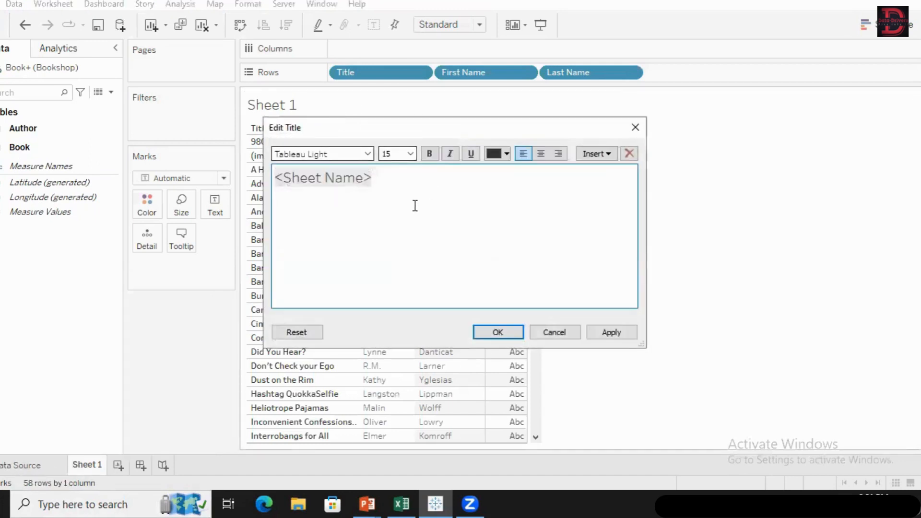
{"action": "double_click", "coordinate": [274, 177]}
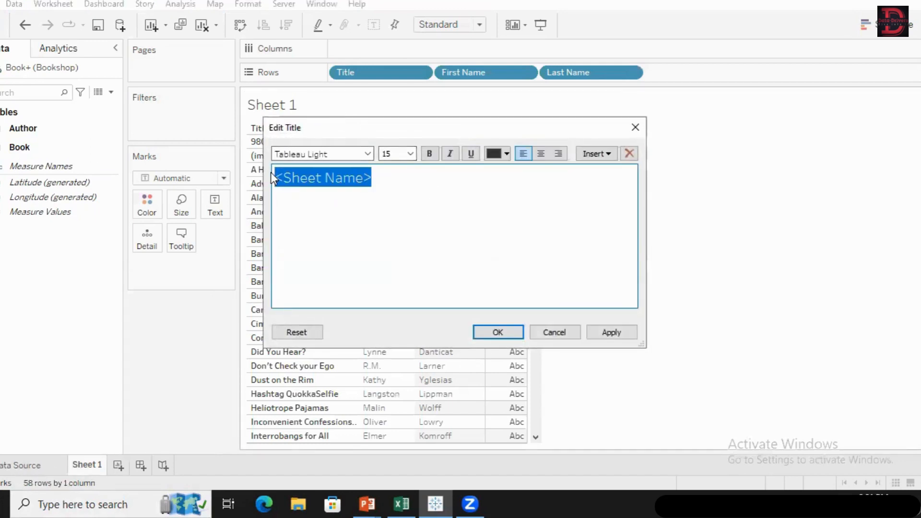
{"action": "type", "text": "Relatio"}
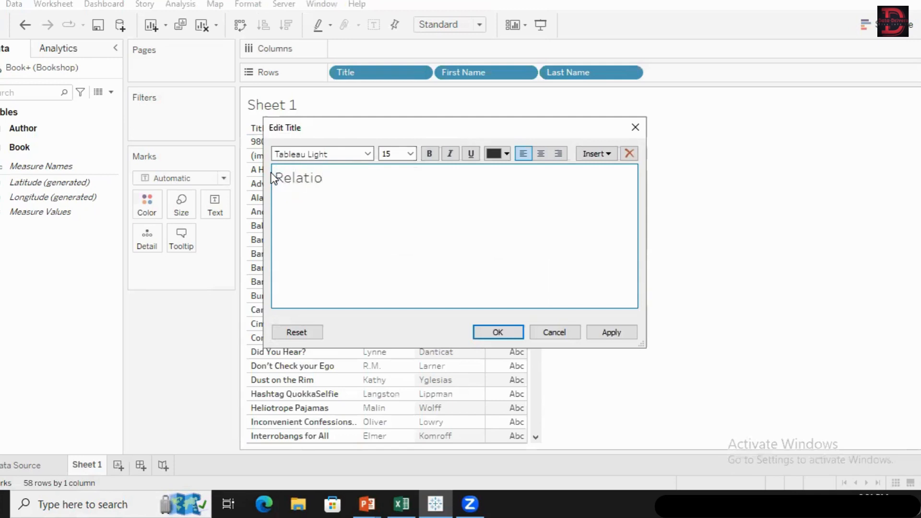
{"action": "type", "text": "nship In Tableau"}
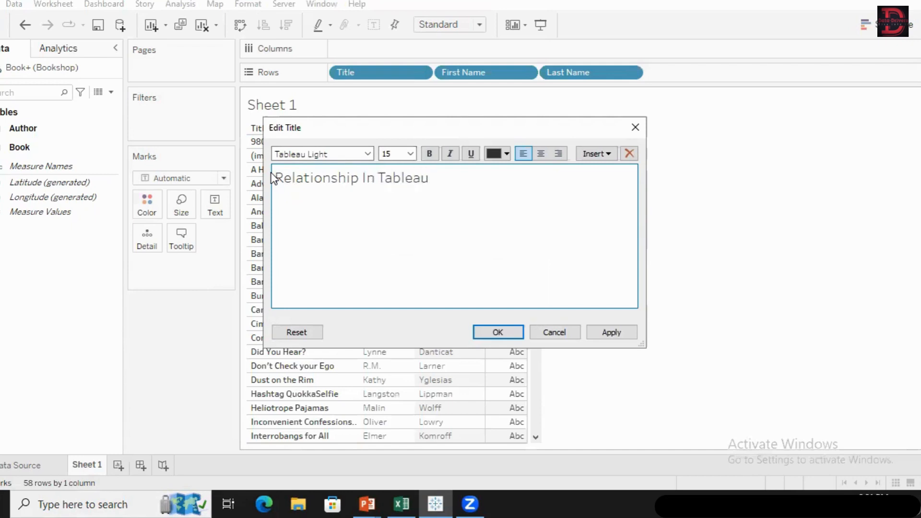
{"action": "left_click", "coordinate": [608, 331]}
{"action": "left_click", "coordinate": [497, 332]}
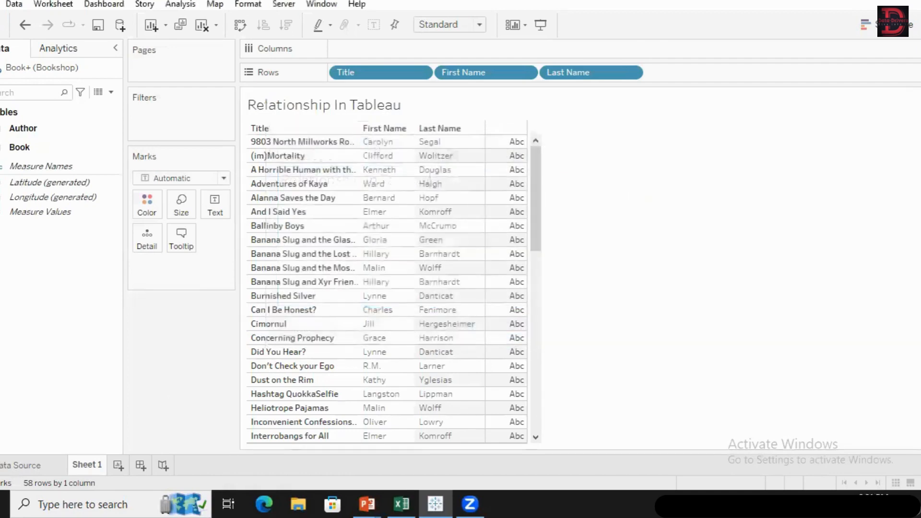
Return to the data source, enlarge the model canvas, and add the Award table related to Book.
{"action": "left_click", "coordinate": [25, 461]}
{"action": "left_click", "coordinate": [474, 103]}
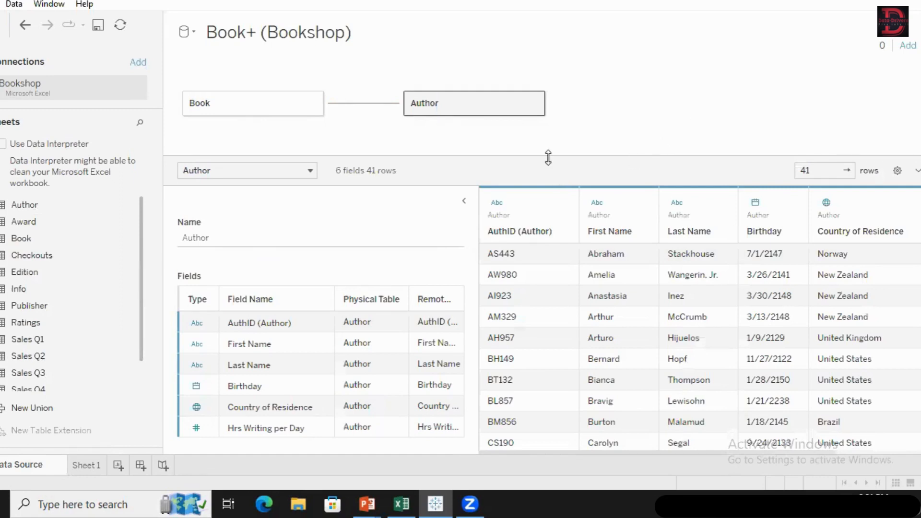
{"action": "left_click_drag", "start_coordinate": [549, 154], "coordinate": [555, 283]}
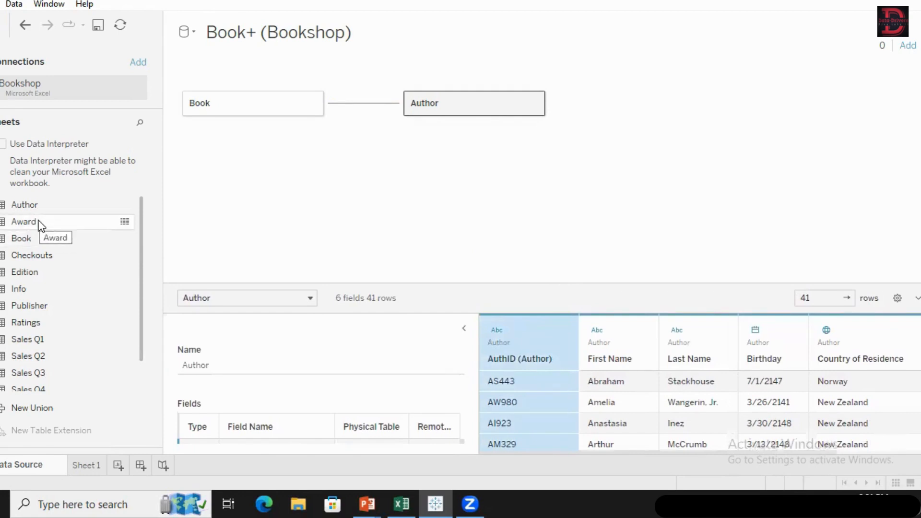
{"action": "left_click_drag", "start_coordinate": [41, 224], "coordinate": [415, 154]}
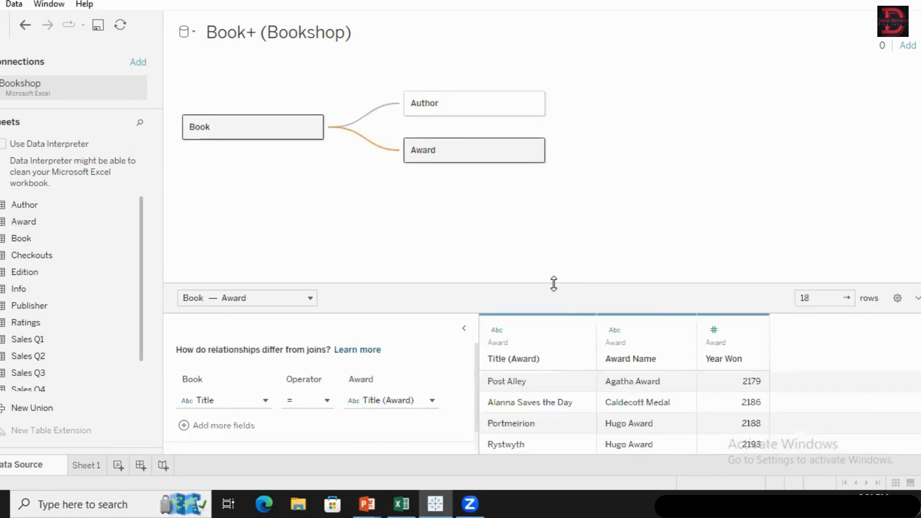
Examine the operator choices and the performance options of the Book–Award relationship.
{"action": "left_click_drag", "start_coordinate": [553, 284], "coordinate": [561, 216]}
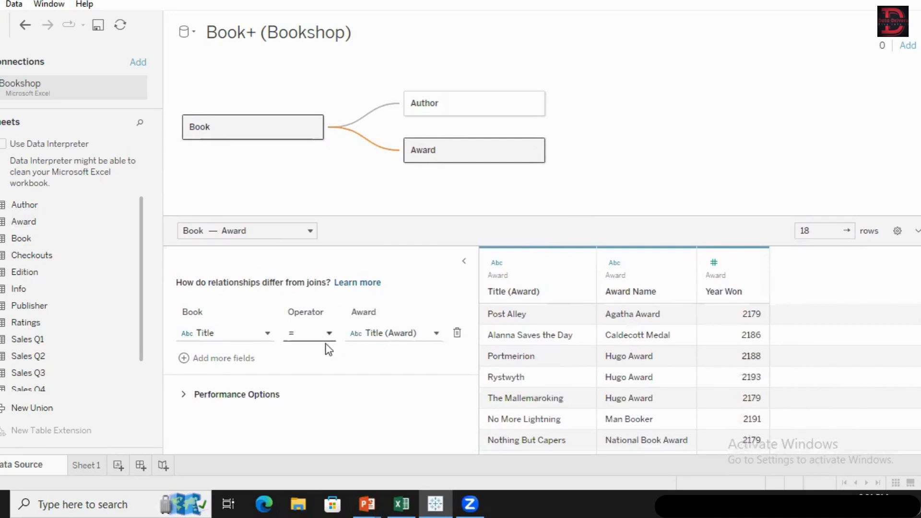
{"action": "left_click", "coordinate": [328, 330]}
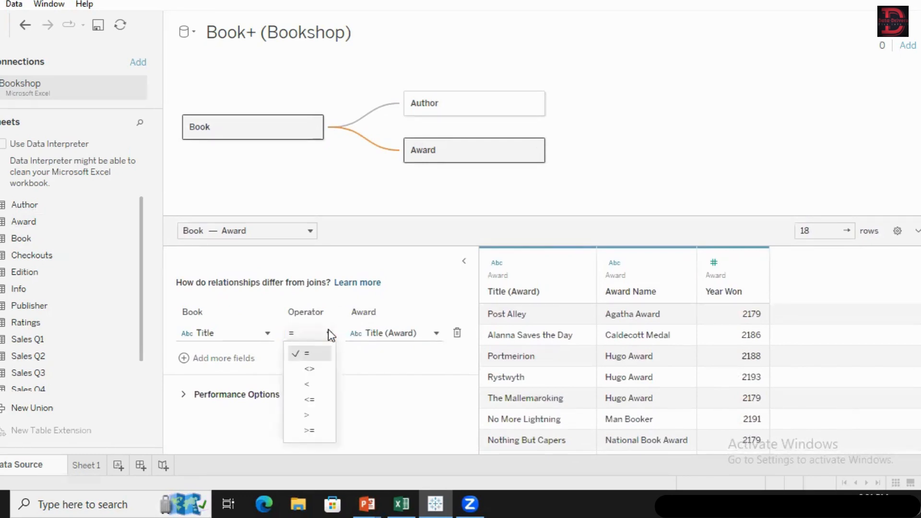
{"action": "left_click", "coordinate": [328, 331]}
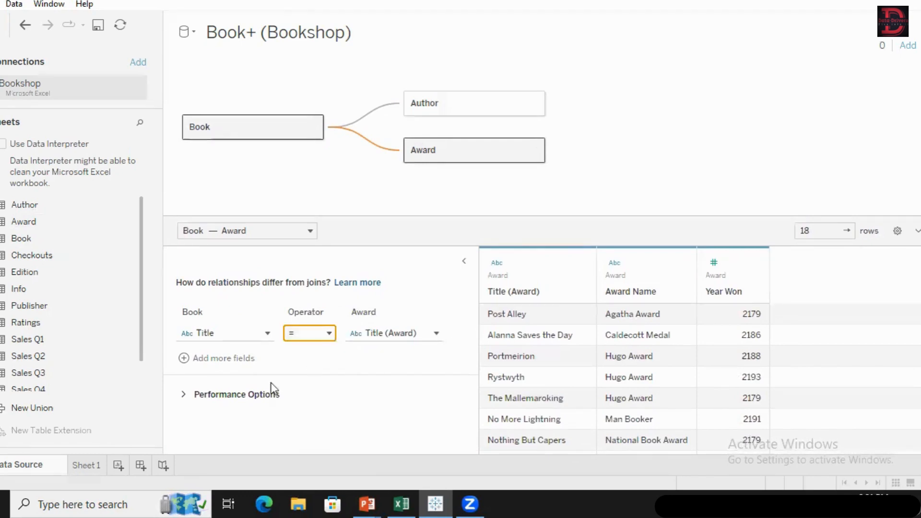
{"action": "left_click", "coordinate": [184, 397]}
{"action": "scroll", "coordinate": [414, 393], "scroll_direction": "down", "scroll_amount": 2}
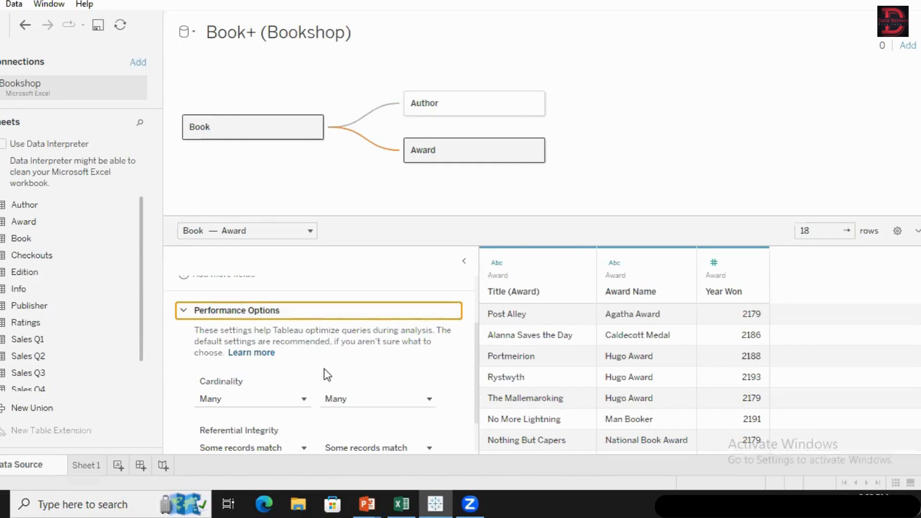
{"action": "scroll", "coordinate": [269, 362], "scroll_direction": "down", "scroll_amount": 1}
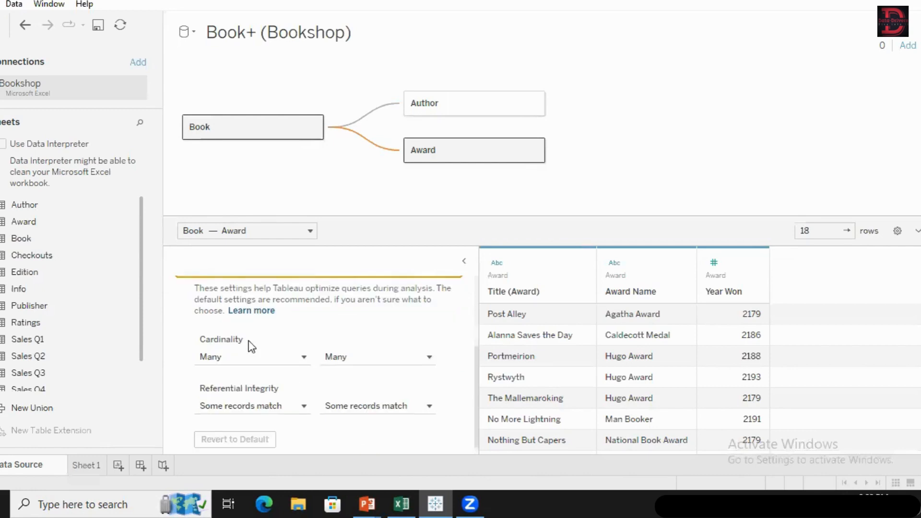
{"action": "scroll", "coordinate": [227, 317], "scroll_direction": "up", "scroll_amount": 3}
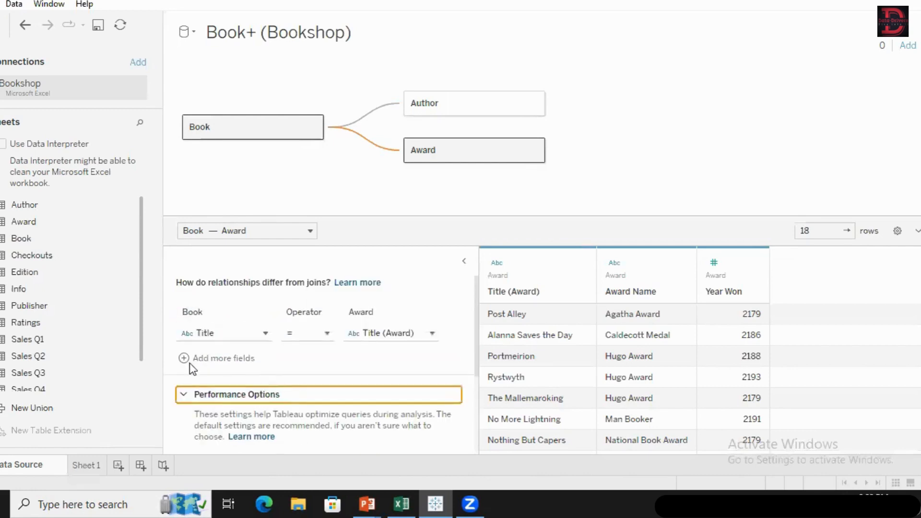
{"action": "left_click", "coordinate": [183, 394]}
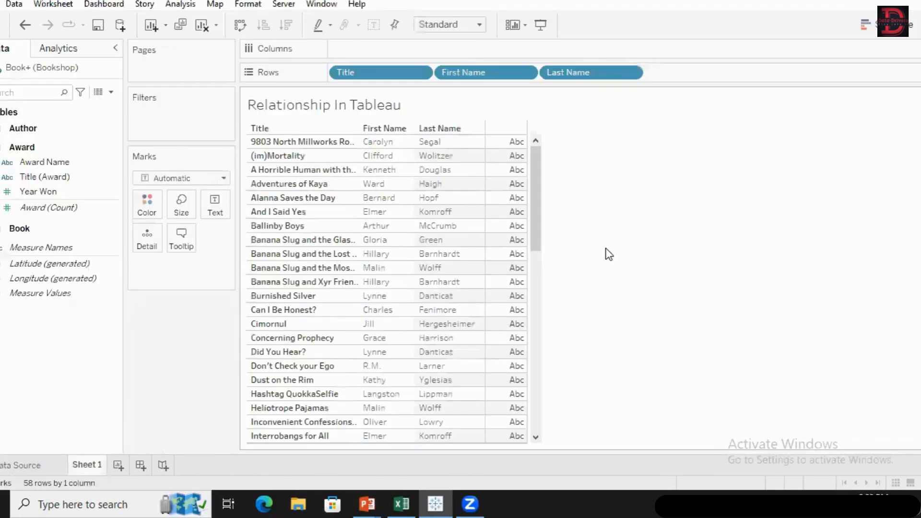
Duplicate Sheet 1 and rename the copy as Sheet 2.
{"action": "right_click", "coordinate": [94, 463]}
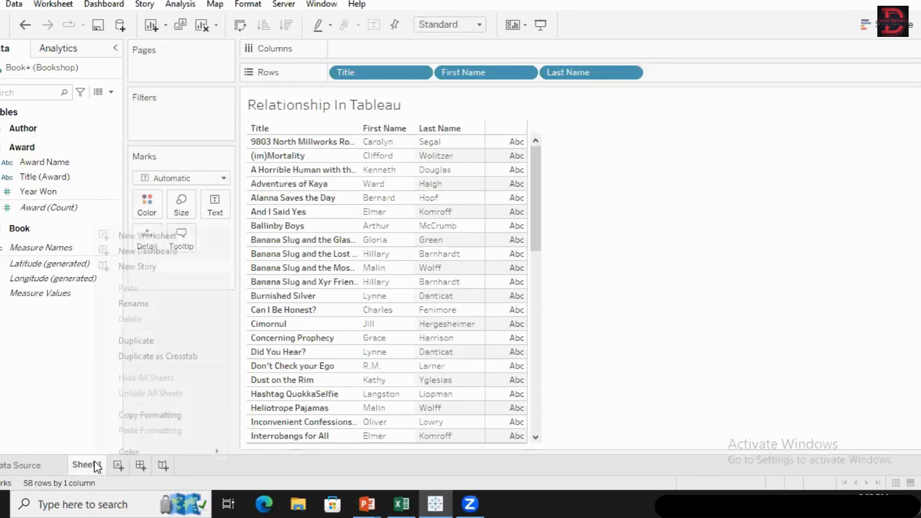
{"action": "left_click", "coordinate": [150, 339]}
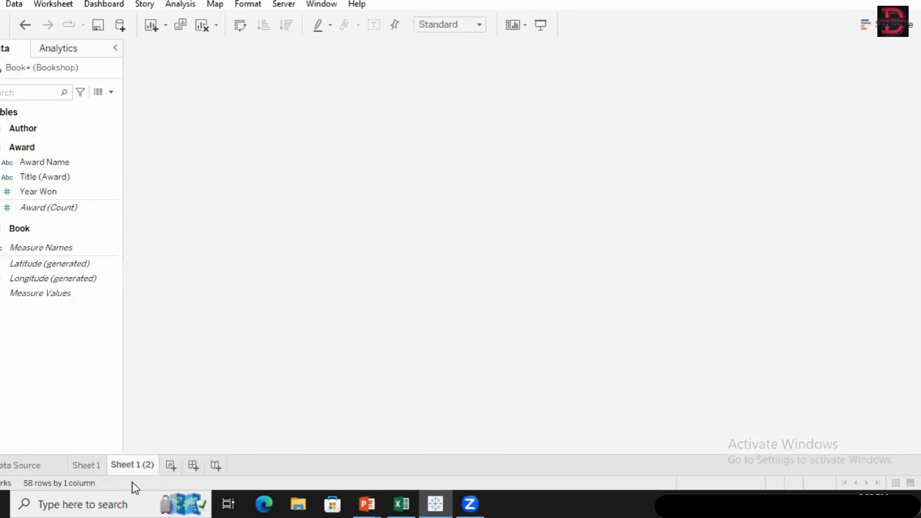
{"action": "double_click", "coordinate": [123, 465]}
{"action": "left_click", "coordinate": [126, 463]}
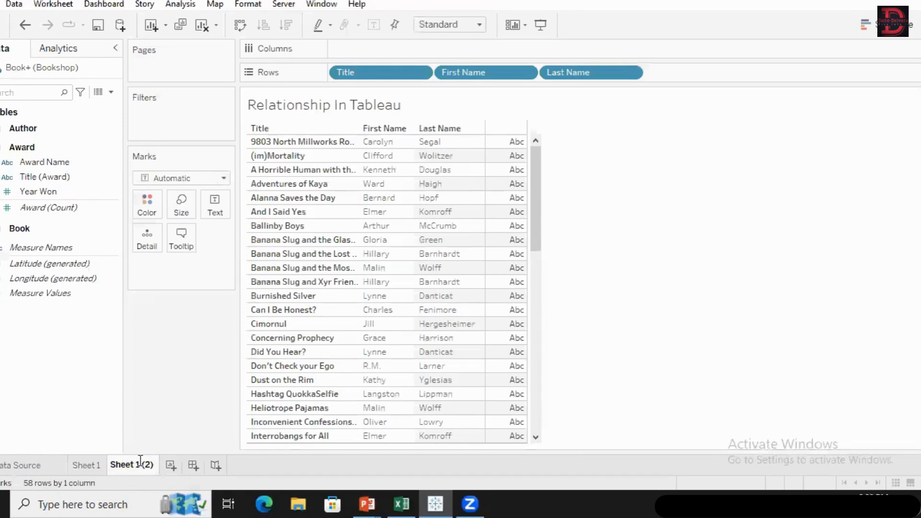
{"action": "mouse_move", "coordinate": [139, 463]}
{"action": "key", "text": "shift+Right"}
{"action": "key", "text": "shift+Right"}
{"action": "key", "text": "shift+Right"}
{"action": "key", "text": "shift+Right"}
{"action": "key", "text": "shift+Right"}
{"action": "type", "text": "2"}
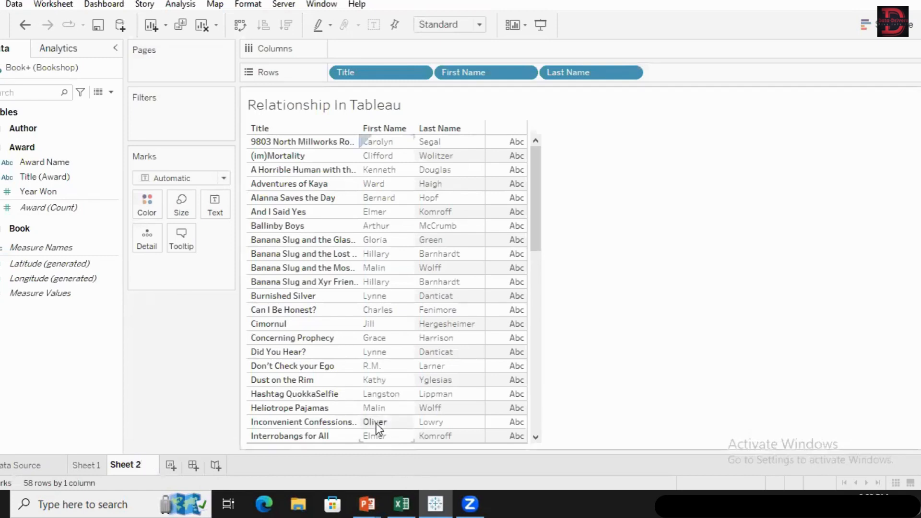
{"action": "key", "text": "Return"}
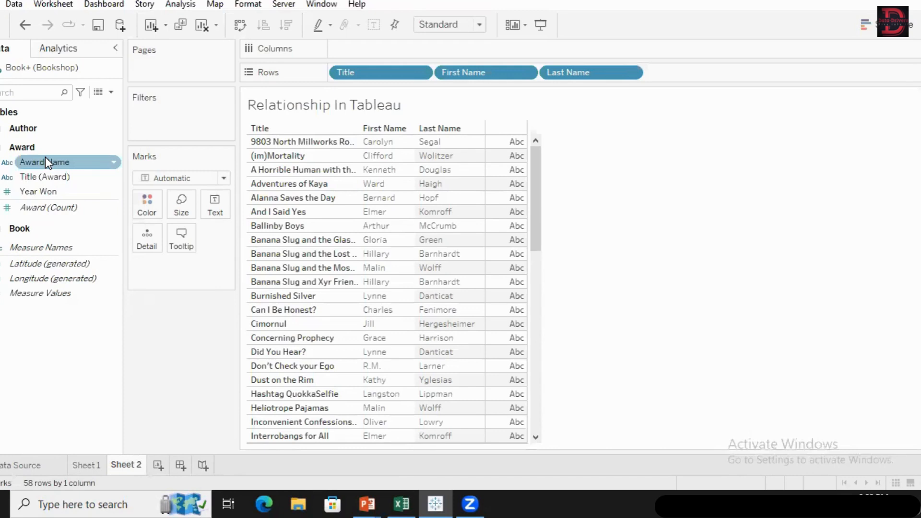
Add Award Name to the rows after Last Name, and show Year Won as the table's values.
{"action": "mouse_move", "coordinate": [46, 160]}
{"action": "left_mouse_down"}
{"action": "mouse_move", "coordinate": [368, 40]}
{"action": "mouse_move", "coordinate": [667, 57]}
{"action": "mouse_move", "coordinate": [677, 67]}
{"action": "left_mouse_up"}
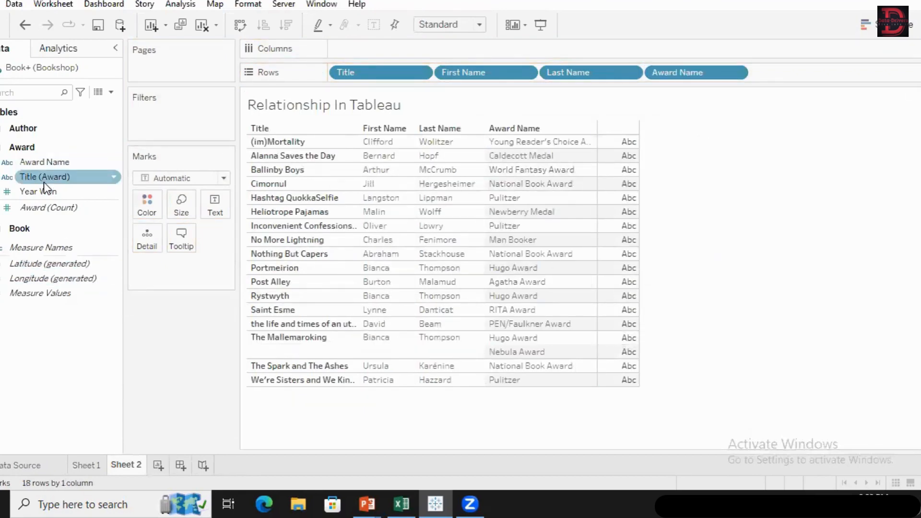
{"action": "left_click_drag", "start_coordinate": [42, 190], "coordinate": [226, 207]}
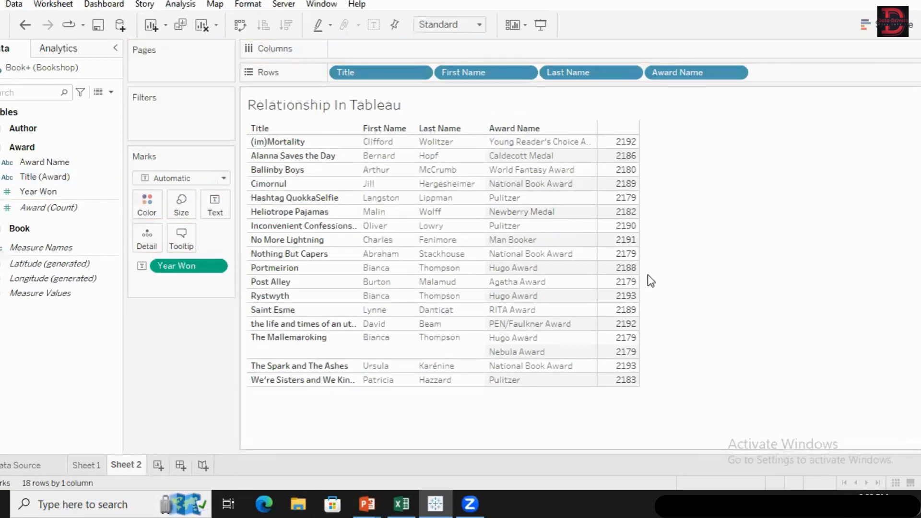
{"action": "mouse_move", "coordinate": [626, 169]}
{"action": "mouse_move", "coordinate": [629, 143]}
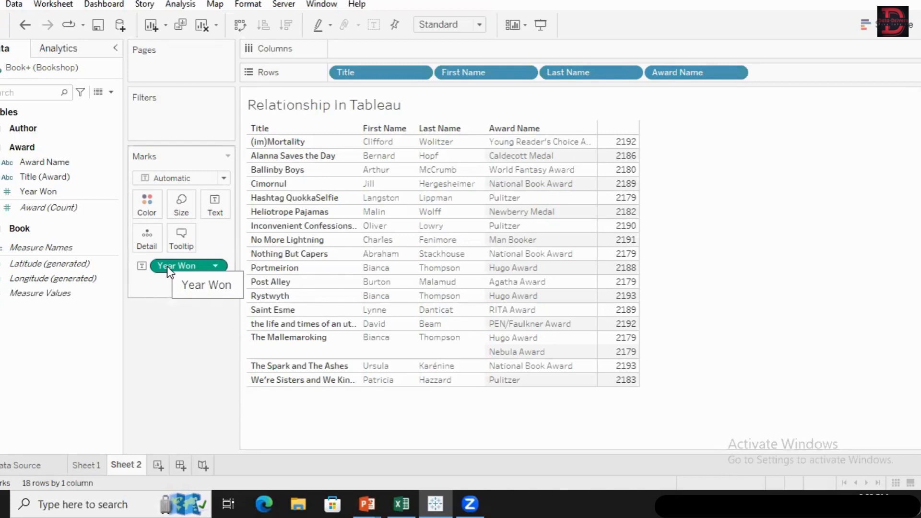
Replace Year Won with Award (Count) as the values shown in the Sheet 2 table.
{"action": "left_click_drag", "start_coordinate": [167, 267], "coordinate": [158, 331]}
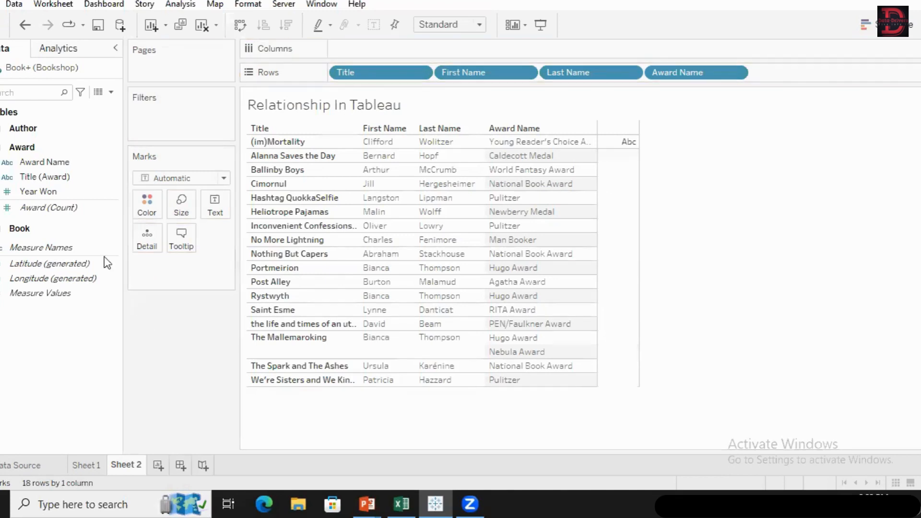
{"action": "left_click_drag", "start_coordinate": [45, 211], "coordinate": [219, 216]}
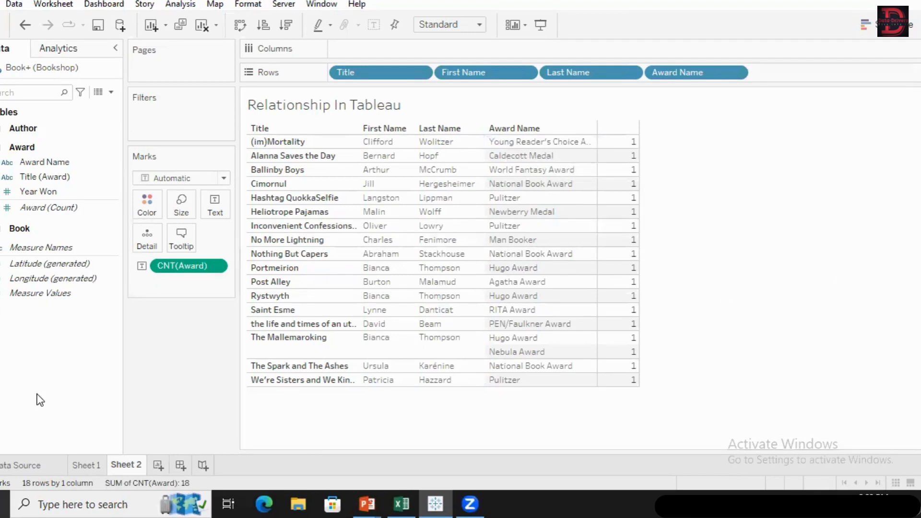
Return to the data source and add the Info table to the data model, related to Book.
{"action": "left_click", "coordinate": [40, 468]}
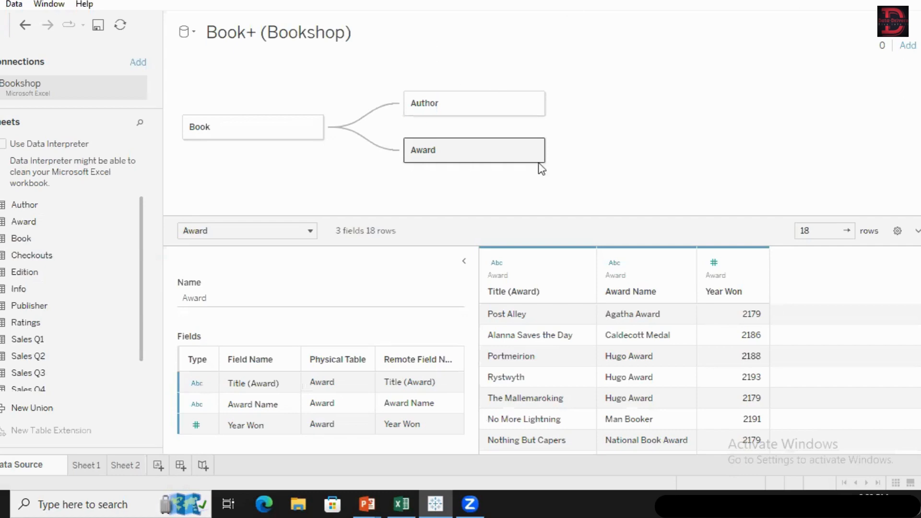
{"action": "left_click_drag", "start_coordinate": [24, 289], "coordinate": [417, 197]}
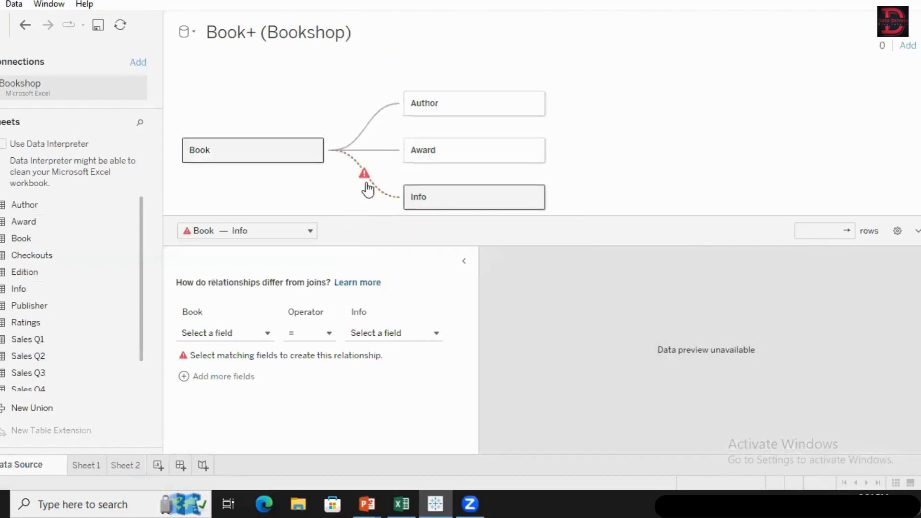
{"action": "mouse_move", "coordinate": [365, 181]}
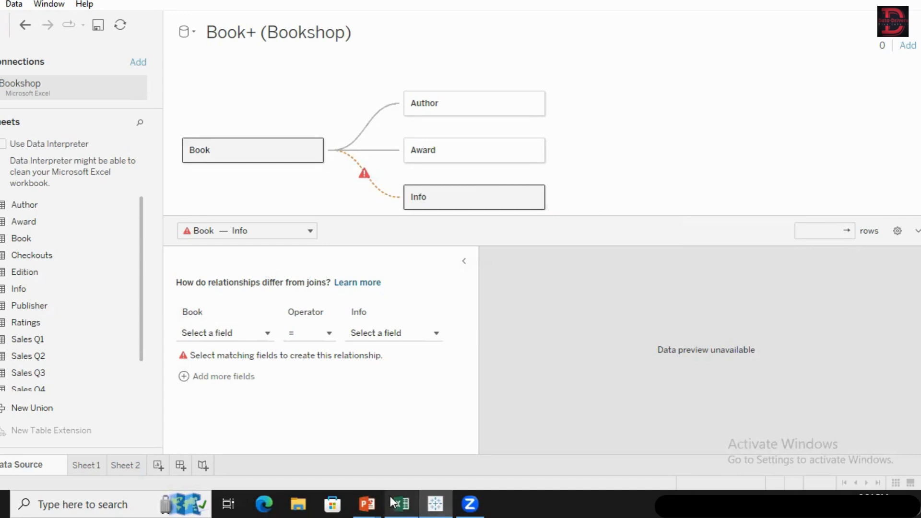
Switch to the Bookshop workbook in Excel and examine the BookID values on the Book sheet.
{"action": "mouse_move", "coordinate": [399, 503]}
{"action": "left_click", "coordinate": [398, 422]}
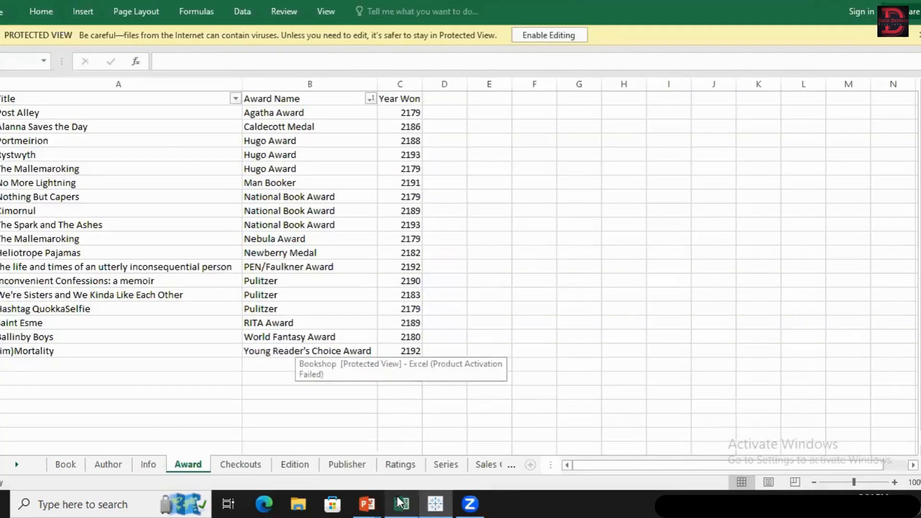
{"action": "left_click", "coordinate": [66, 463]}
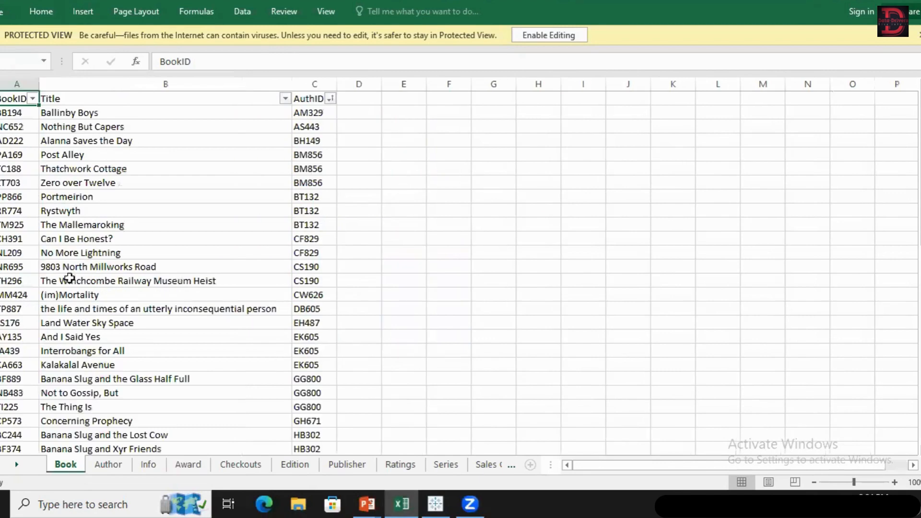
{"action": "left_click", "coordinate": [5, 112]}
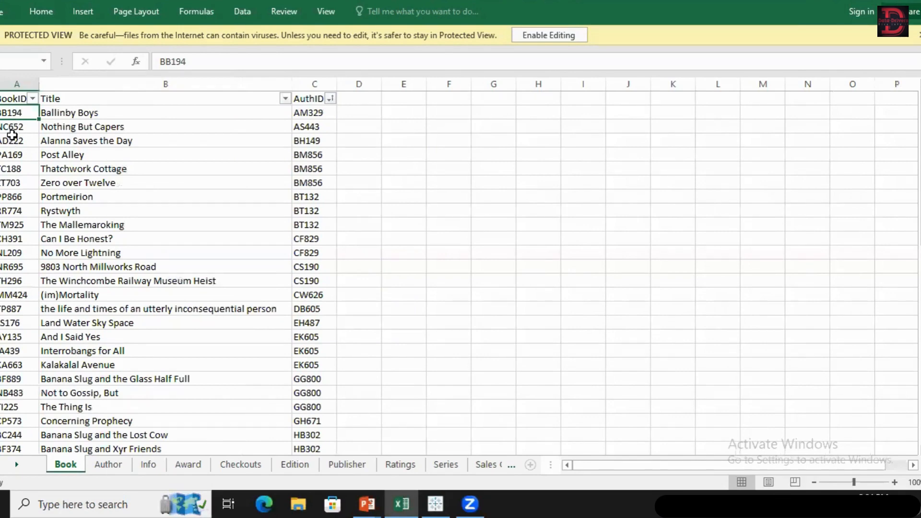
{"action": "left_click", "coordinate": [15, 139]}
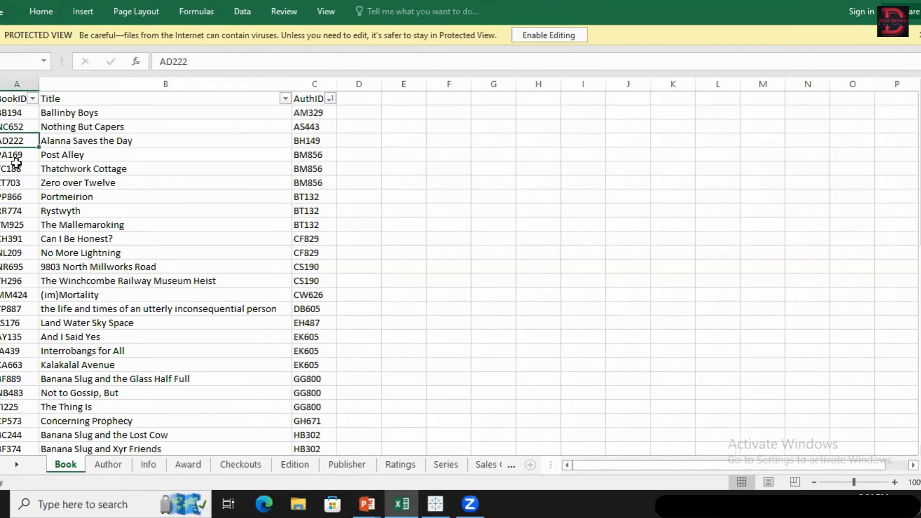
{"action": "left_click", "coordinate": [15, 168]}
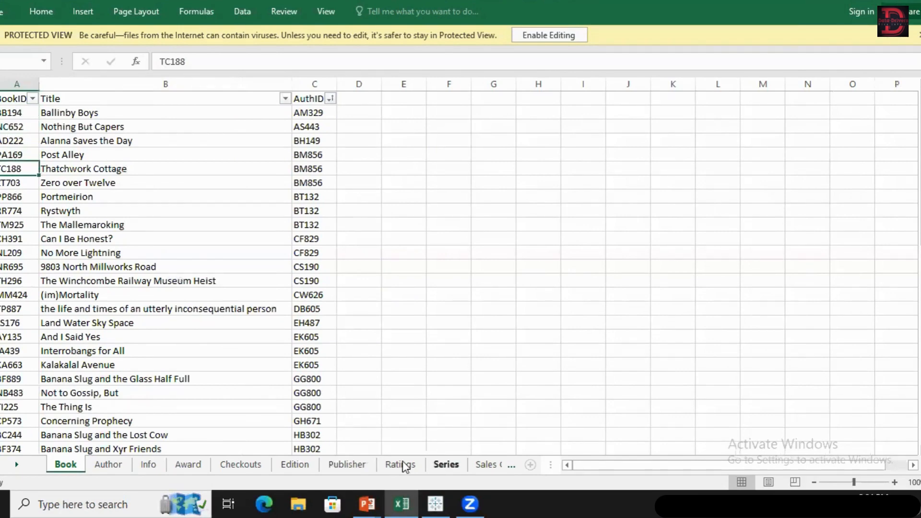
Examine how the Info sheet splits the book identifier between the BookID1 and BookID2 columns.
{"action": "left_click", "coordinate": [149, 464]}
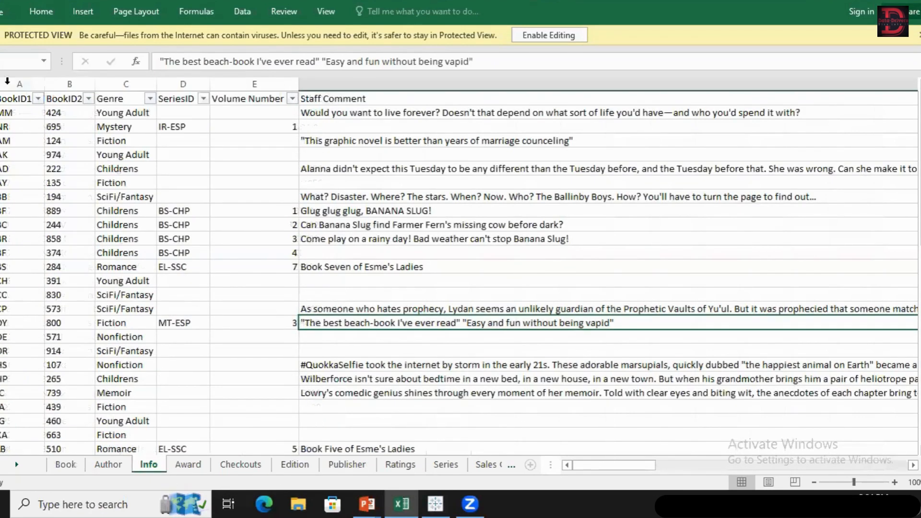
{"action": "left_click", "coordinate": [19, 111]}
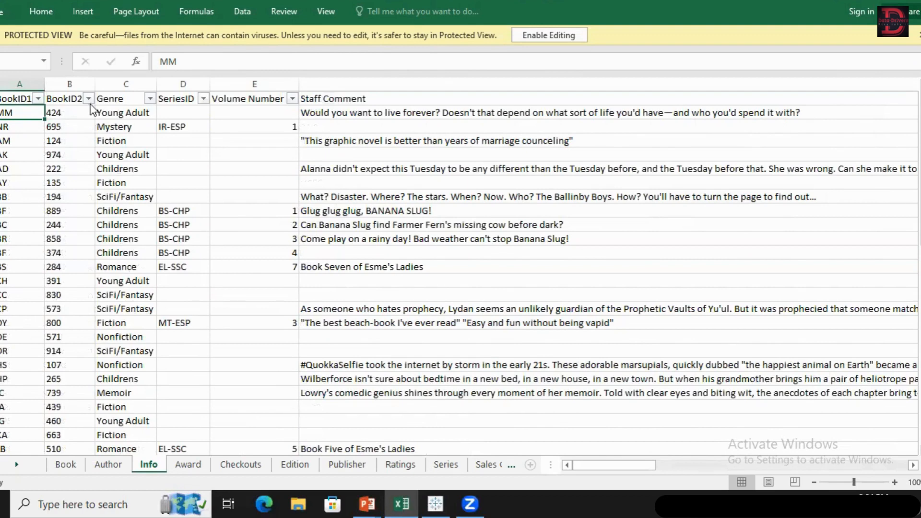
{"action": "left_click", "coordinate": [57, 116]}
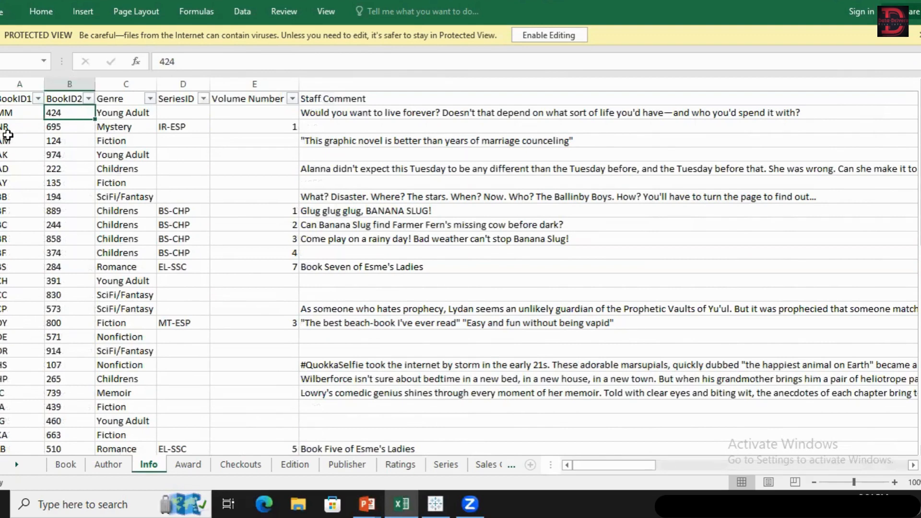
{"action": "left_click", "coordinate": [10, 142]}
{"action": "left_click", "coordinate": [62, 126]}
{"action": "left_click", "coordinate": [7, 170]}
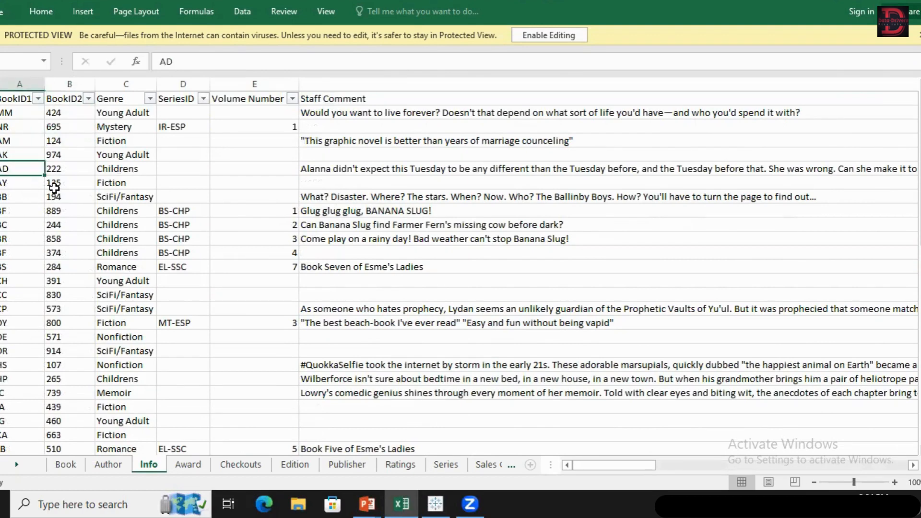
{"action": "left_click", "coordinate": [54, 186]}
{"action": "left_click", "coordinate": [22, 170]}
{"action": "left_click", "coordinate": [81, 167]}
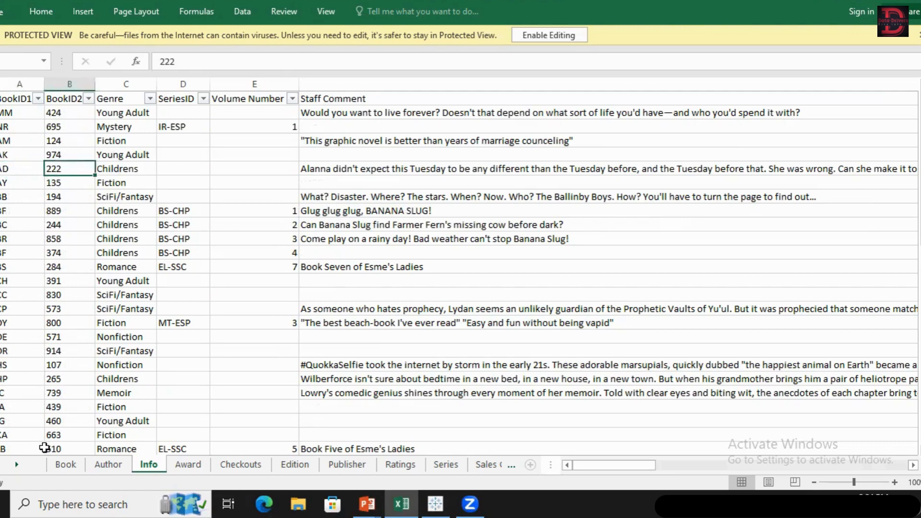
Compare the Ballinby Boys BookID on the Book sheet with the matching BookID1 and BookID2 entries on the Info sheet.
{"action": "left_click", "coordinate": [63, 464]}
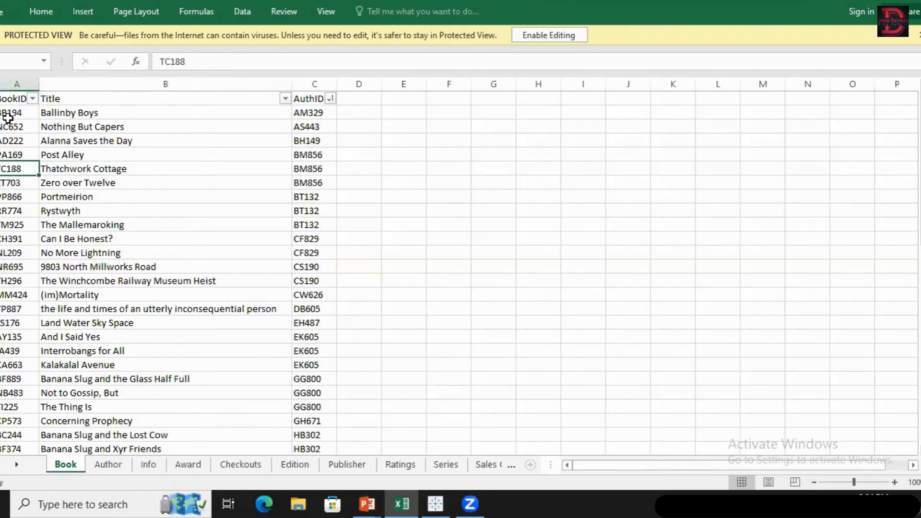
{"action": "left_click", "coordinate": [9, 117]}
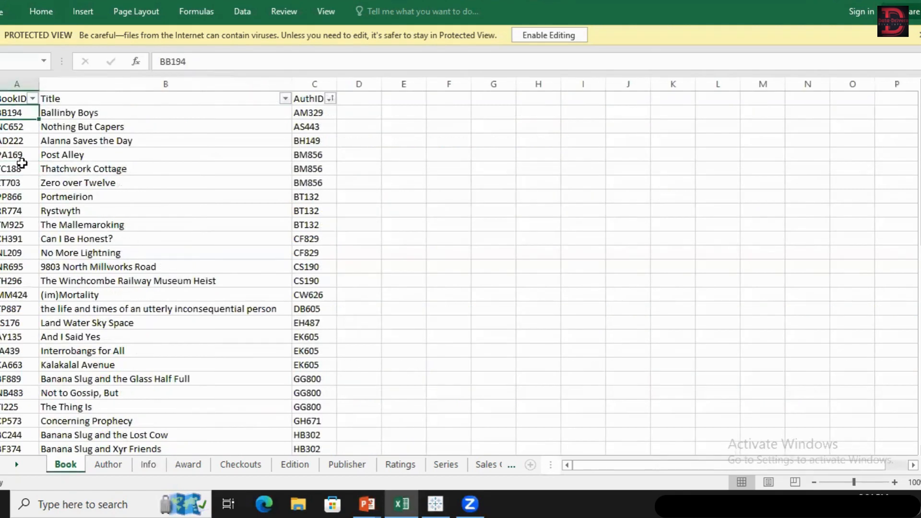
{"action": "left_click", "coordinate": [148, 464]}
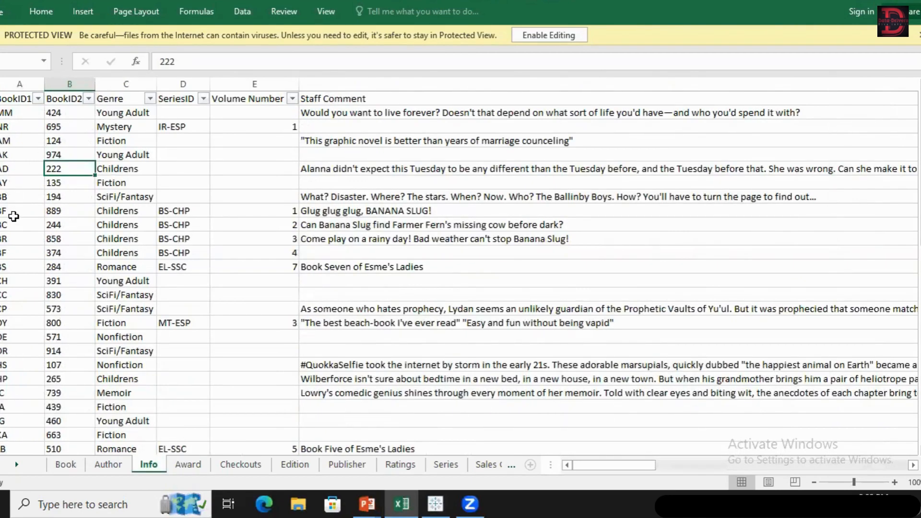
{"action": "left_click", "coordinate": [16, 204]}
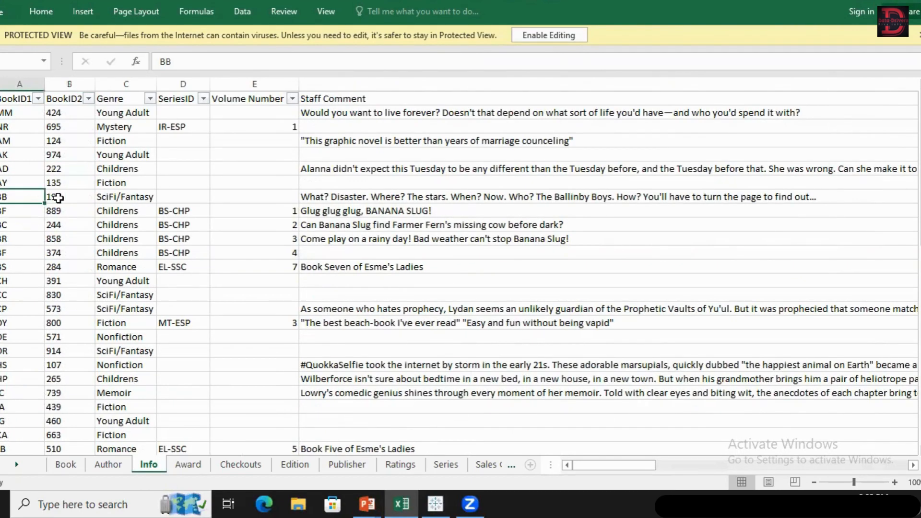
{"action": "left_click", "coordinate": [60, 198]}
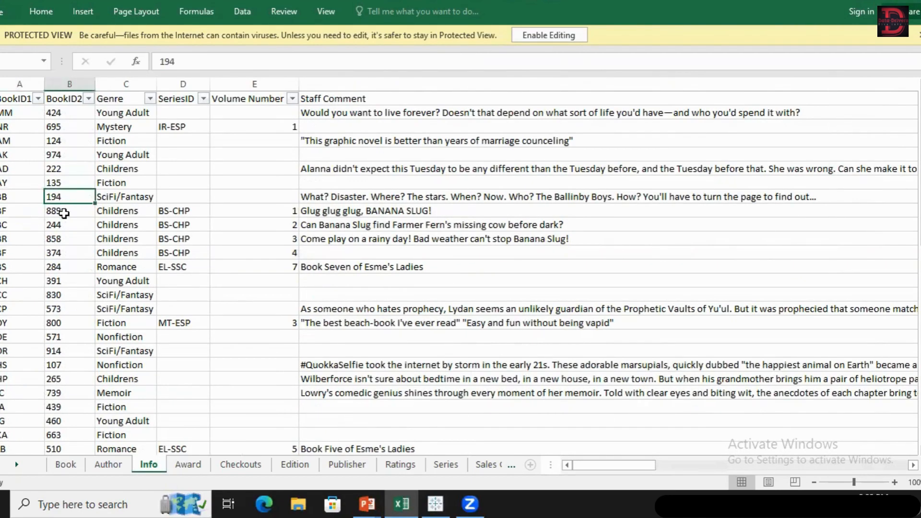
Switch back to Tableau and choose Book ID as the Book field of the Book–Info relationship.
{"action": "left_click", "coordinate": [435, 504]}
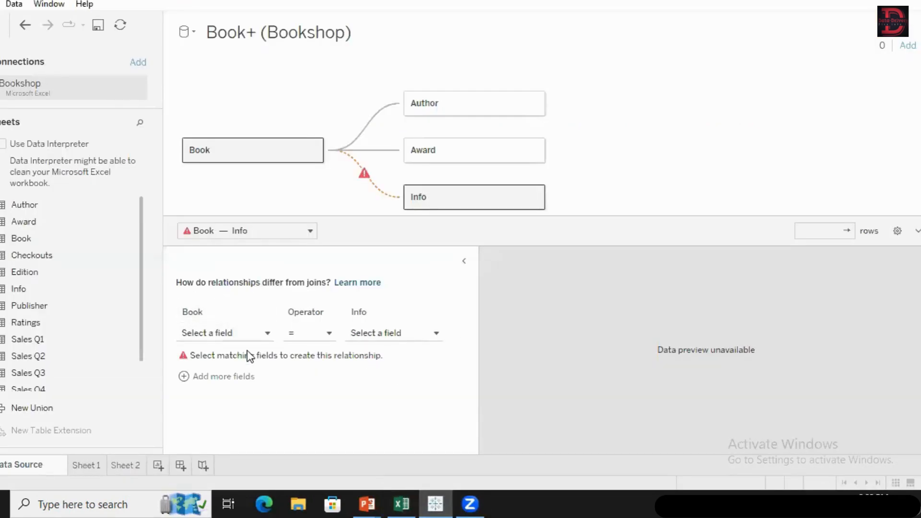
{"action": "left_click", "coordinate": [261, 332]}
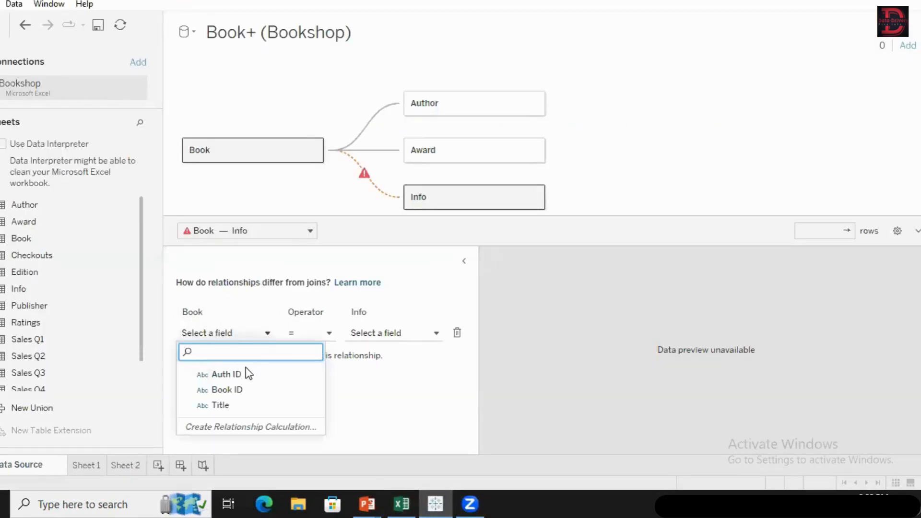
{"action": "left_click", "coordinate": [238, 390]}
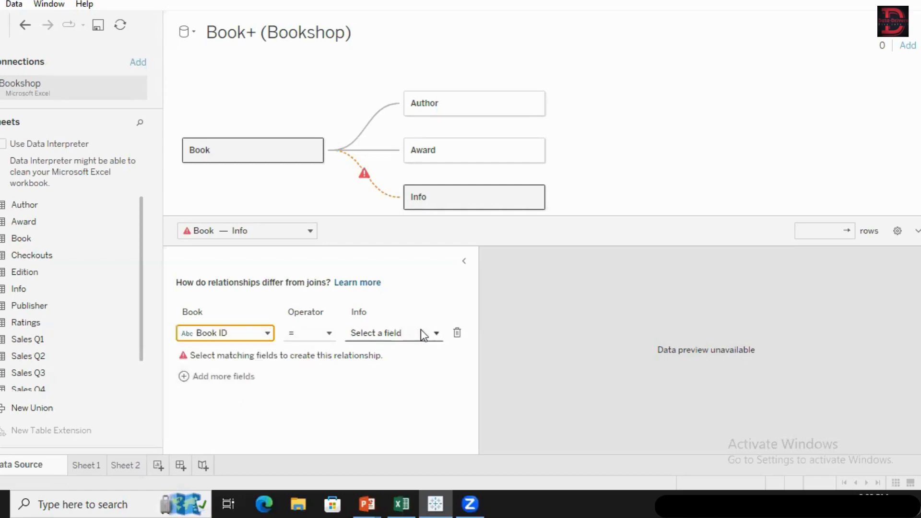
Create the relationship calculation [BookID1] + [BookID2] as the Info field matched to Book ID.
{"action": "left_click", "coordinate": [434, 334]}
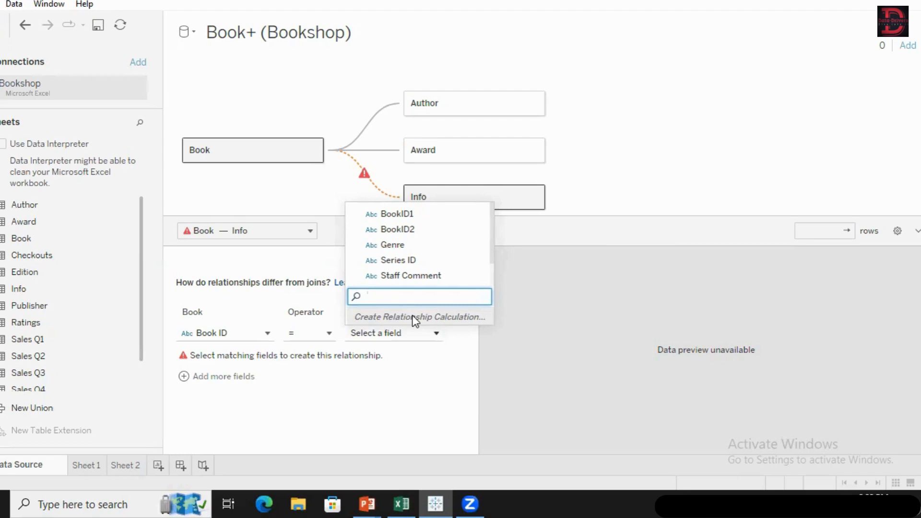
{"action": "left_click", "coordinate": [416, 317]}
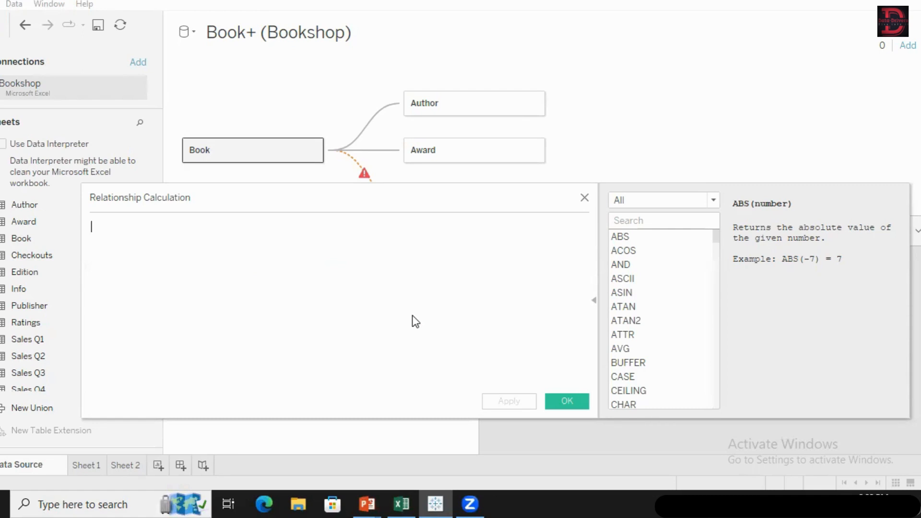
{"action": "type", "text": "Book"}
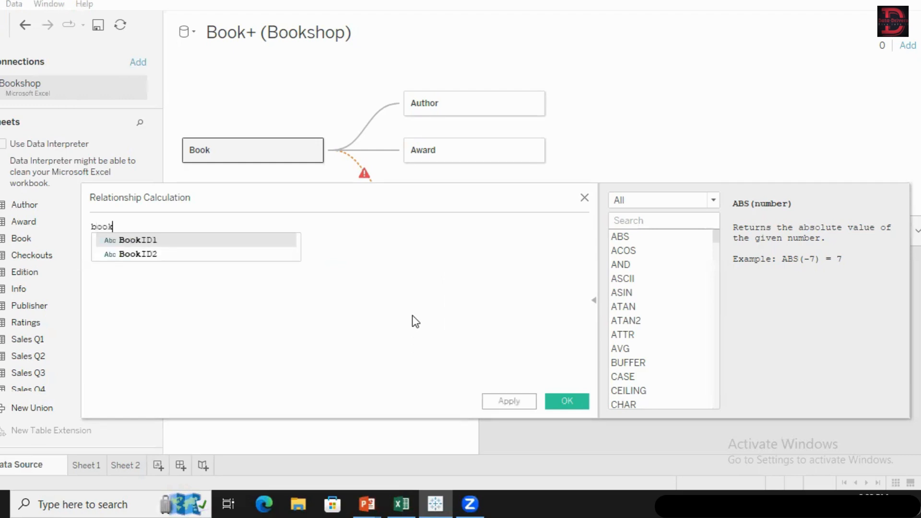
{"action": "key", "text": "Return"}
{"action": "type", "text": "+"}
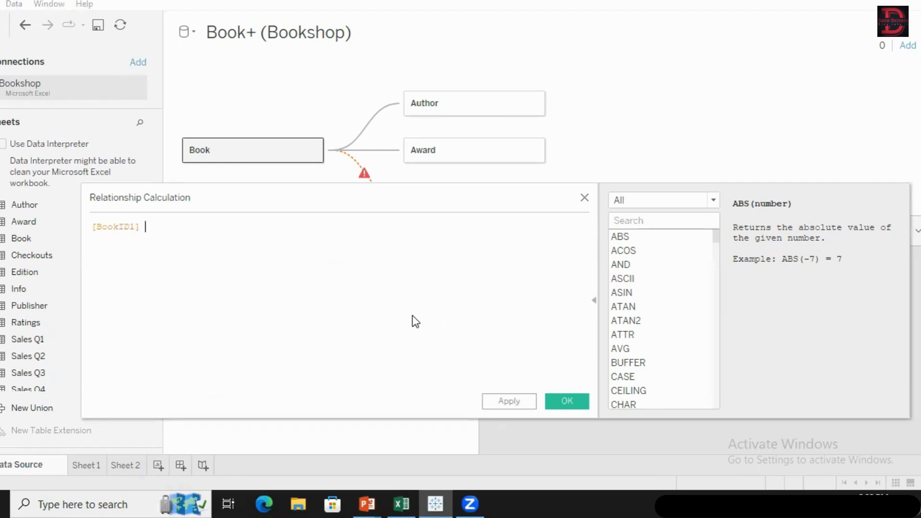
{"action": "type", "text": " book"}
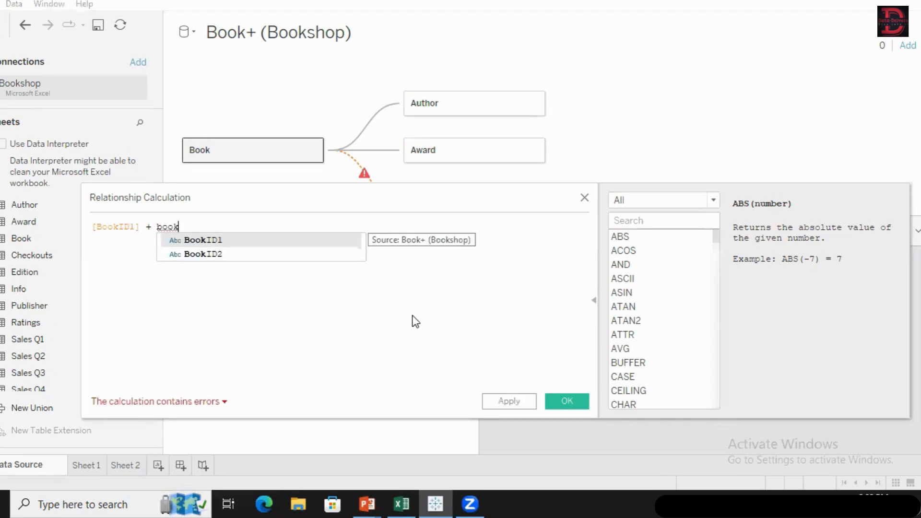
{"action": "key", "text": "Down"}
{"action": "key", "text": "Return"}
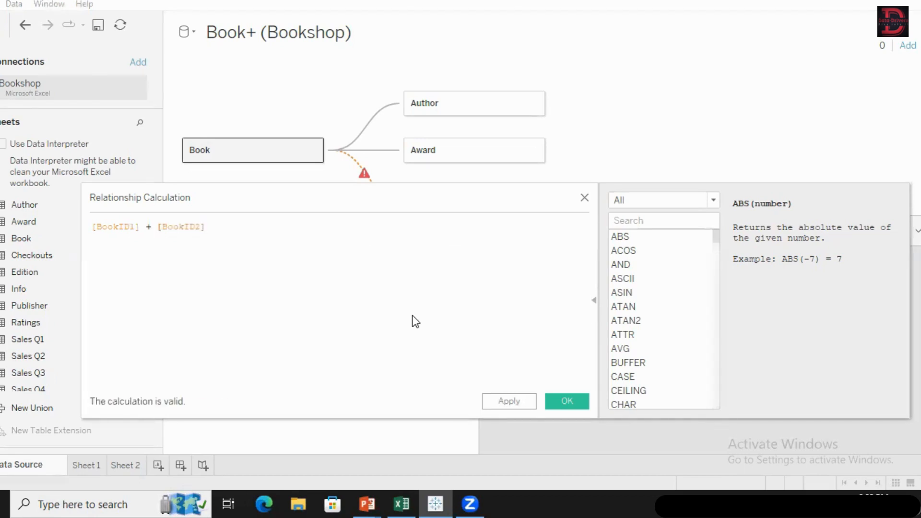
{"action": "left_click", "coordinate": [507, 402]}
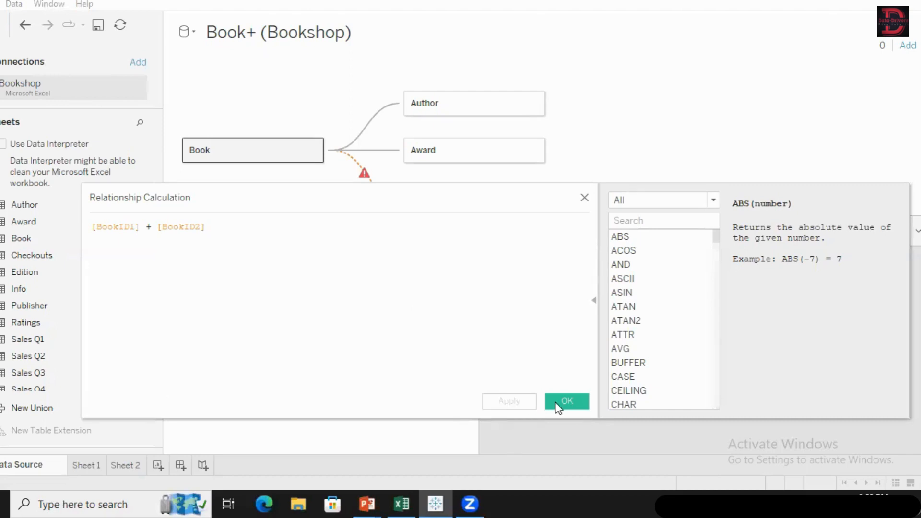
{"action": "left_click", "coordinate": [556, 400]}
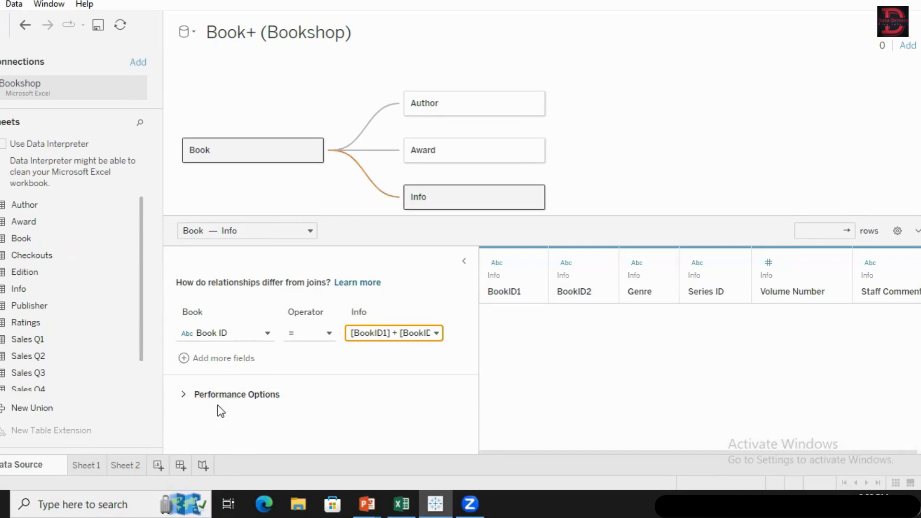
Review the matching fields and the cardinality and referential integrity settings of the Book–Info relationship.
{"action": "left_click", "coordinate": [182, 400]}
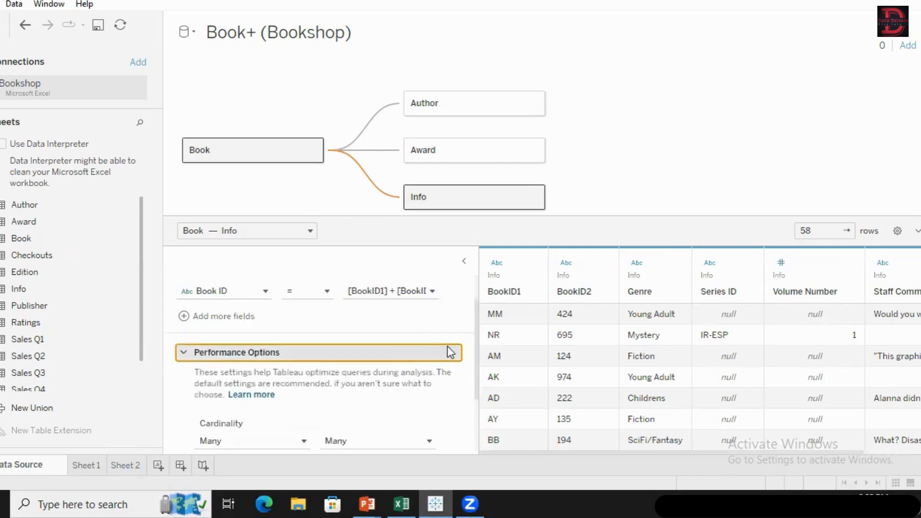
{"action": "scroll", "coordinate": [317, 331], "scroll_direction": "up", "scroll_amount": 3}
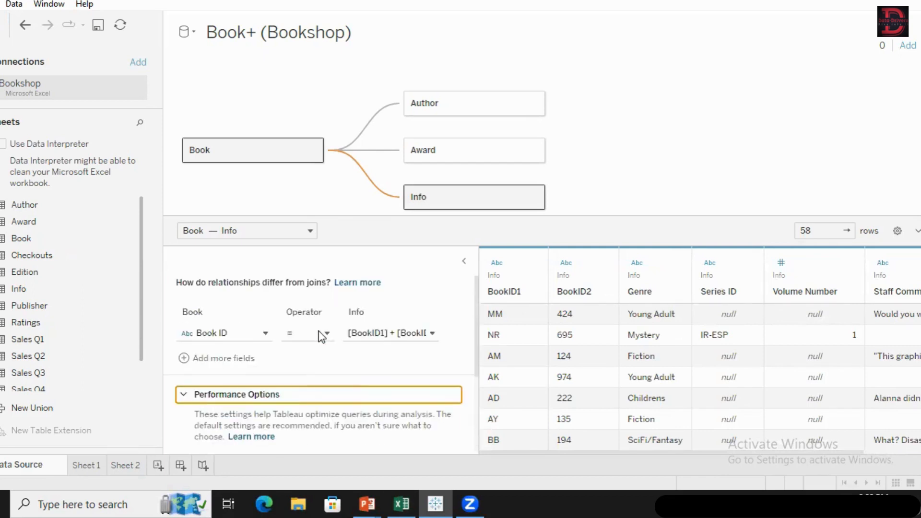
{"action": "scroll", "coordinate": [319, 330], "scroll_direction": "down", "scroll_amount": 3}
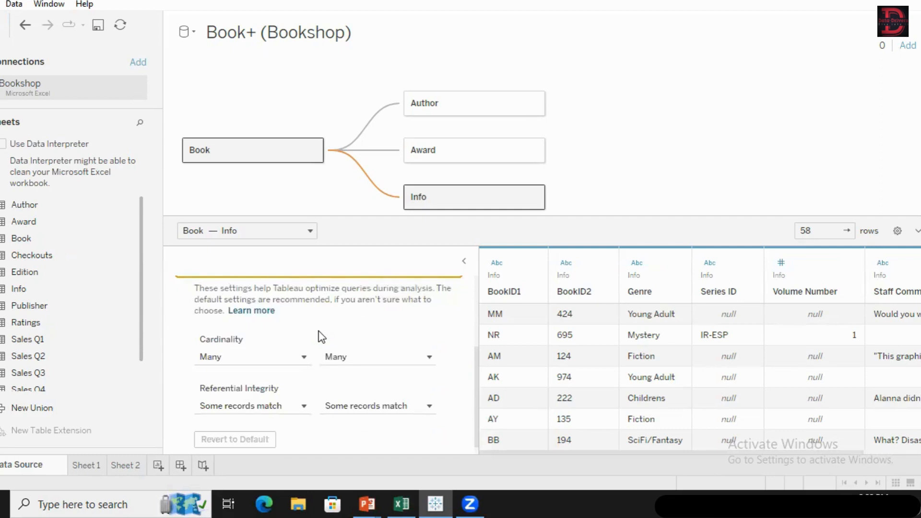
{"action": "scroll", "coordinate": [319, 335], "scroll_direction": "up", "scroll_amount": 3}
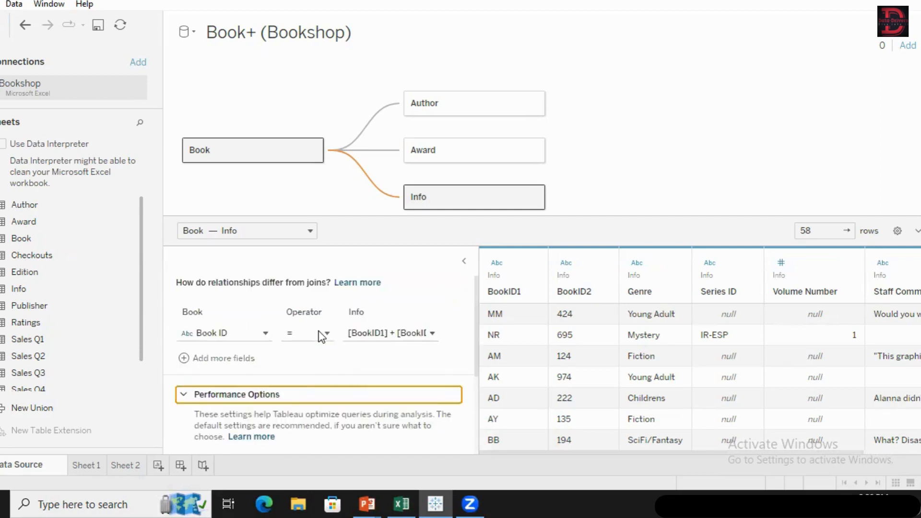
Duplicate Sheet 2 and rename the copy as Sheet 3.
{"action": "left_click", "coordinate": [129, 470]}
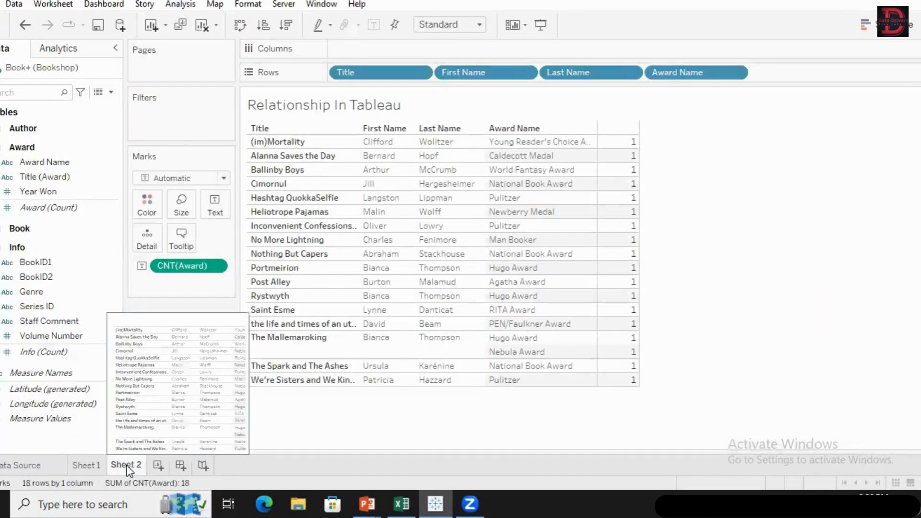
{"action": "right_click", "coordinate": [128, 470]}
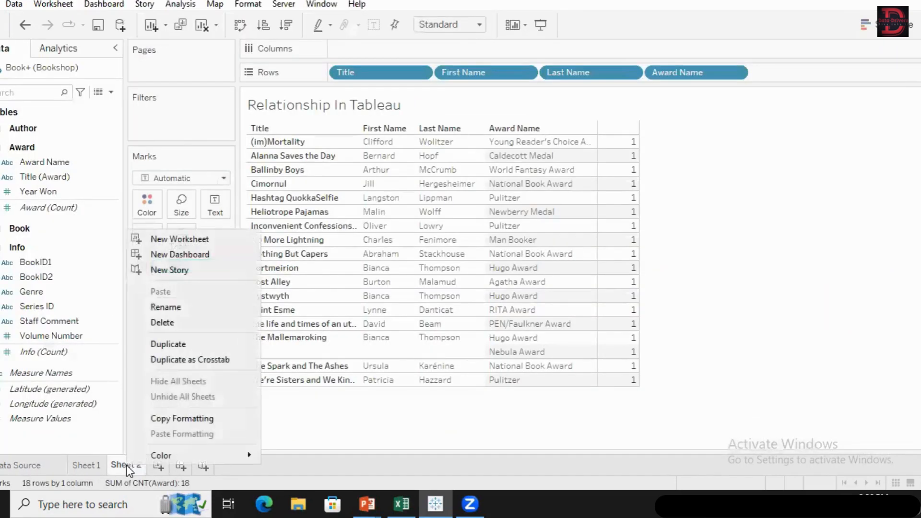
{"action": "left_click", "coordinate": [174, 344]}
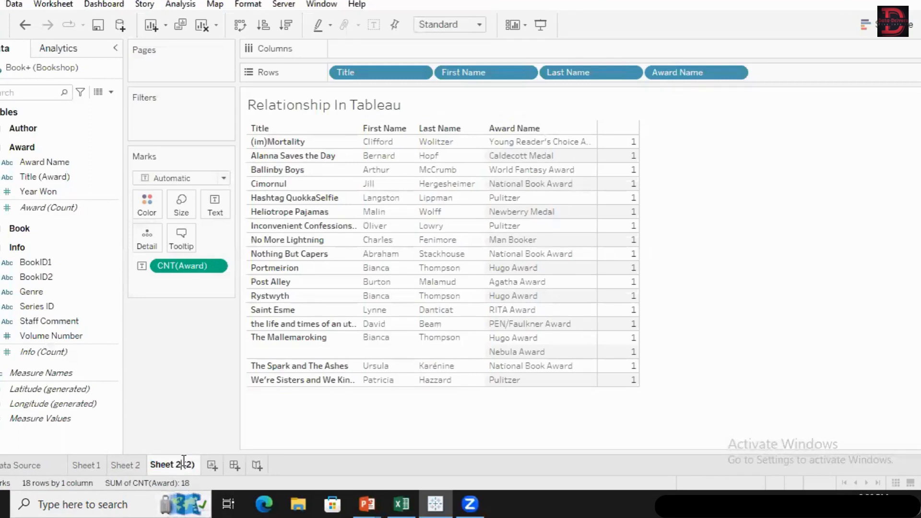
{"action": "mouse_move", "coordinate": [184, 460]}
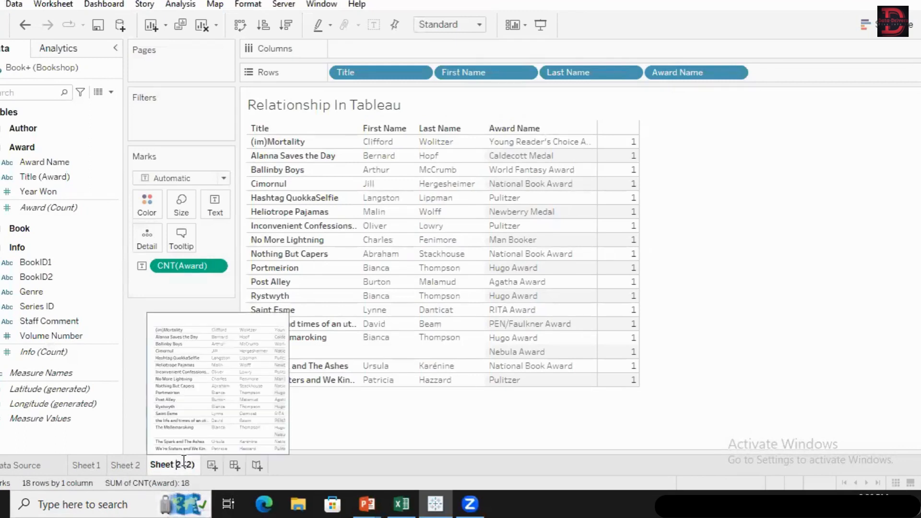
{"action": "key", "text": "shift+Right"}
{"action": "key", "text": "shift+Right"}
{"action": "key", "text": "shift+Right"}
{"action": "key", "text": "shift+Right"}
{"action": "key", "text": "shift+Right"}
{"action": "type", "text": "3"}
{"action": "left_click", "coordinate": [157, 361]}
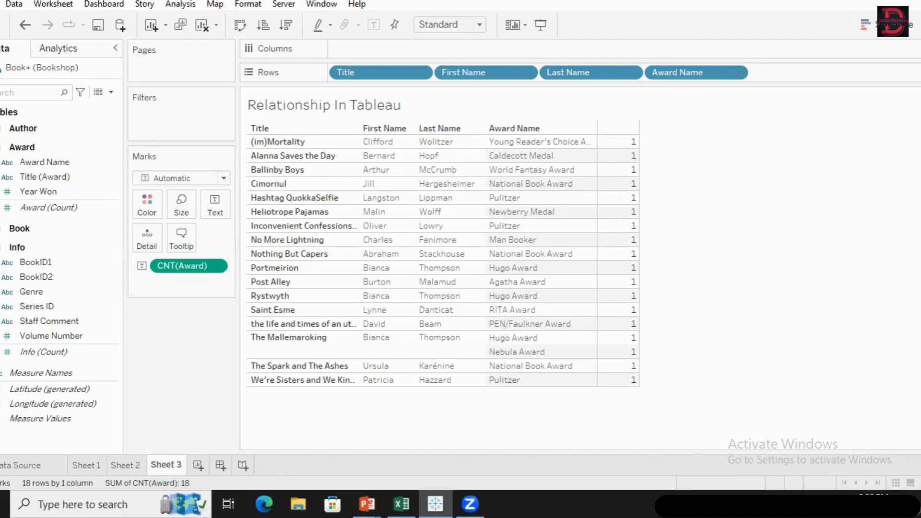
Add the Info table's Genre field to Columns, check the resulting breakdown, and move it to Rows after Award Name.
{"action": "left_click", "coordinate": [0, 147]}
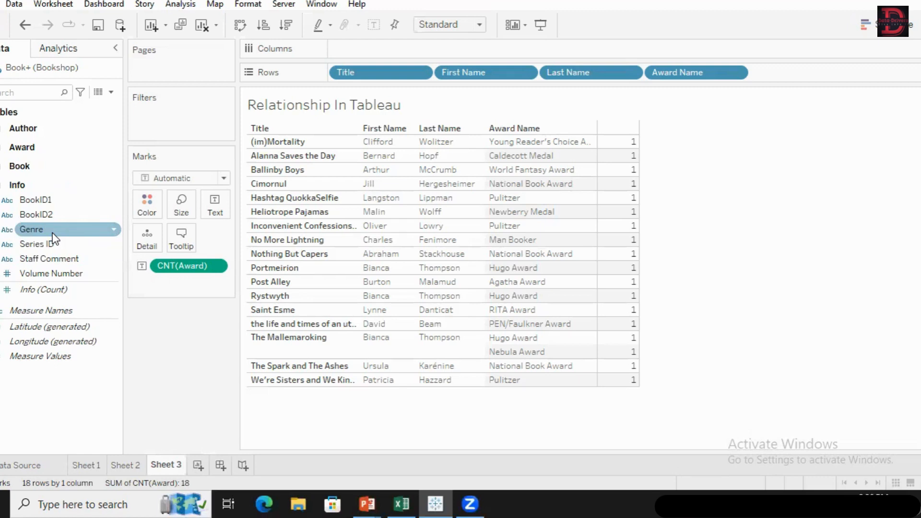
{"action": "left_click_drag", "start_coordinate": [53, 232], "coordinate": [361, 50]}
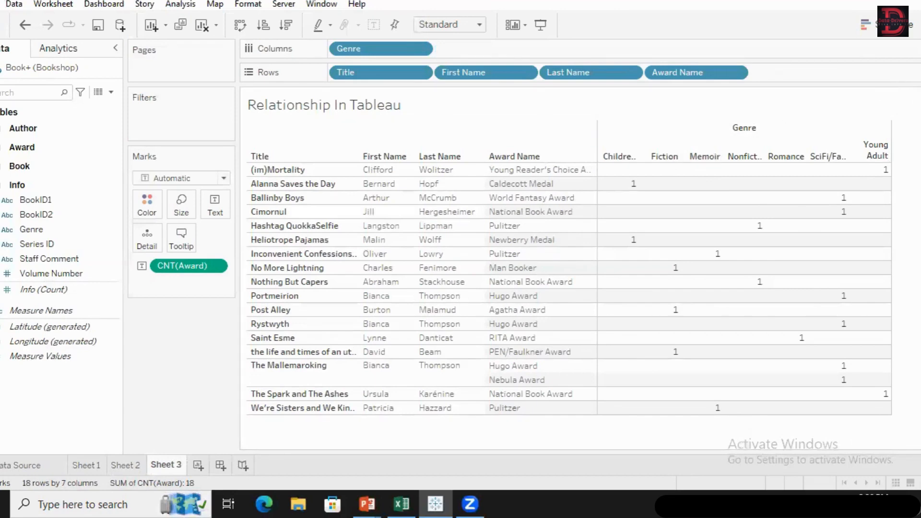
{"action": "mouse_move", "coordinate": [876, 173]}
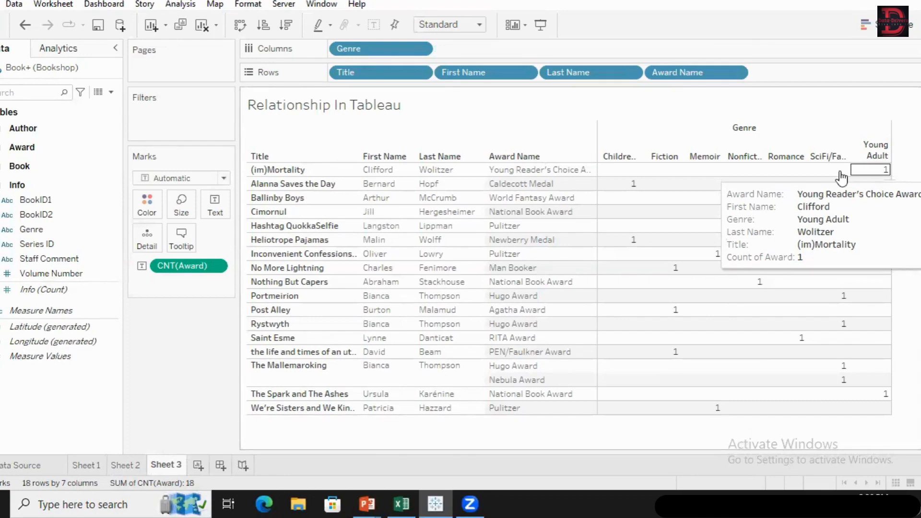
{"action": "mouse_move", "coordinate": [841, 213]}
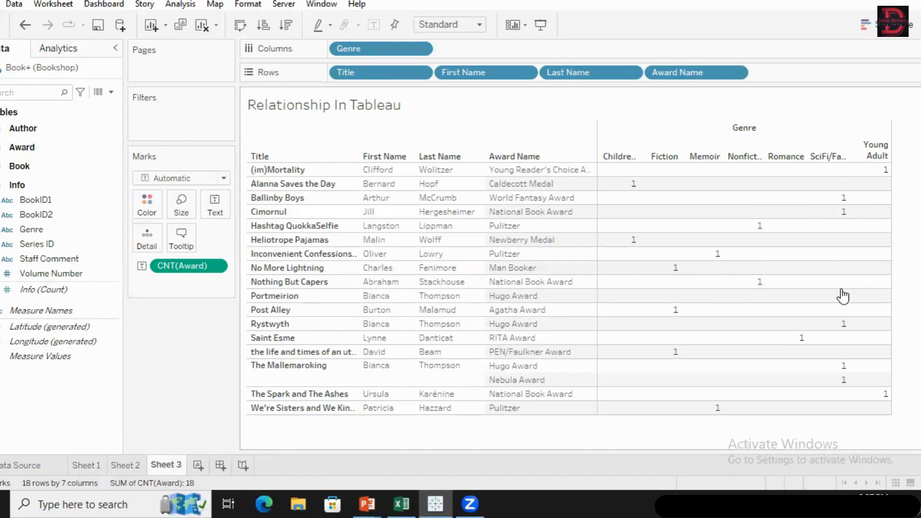
{"action": "mouse_move", "coordinate": [843, 299]}
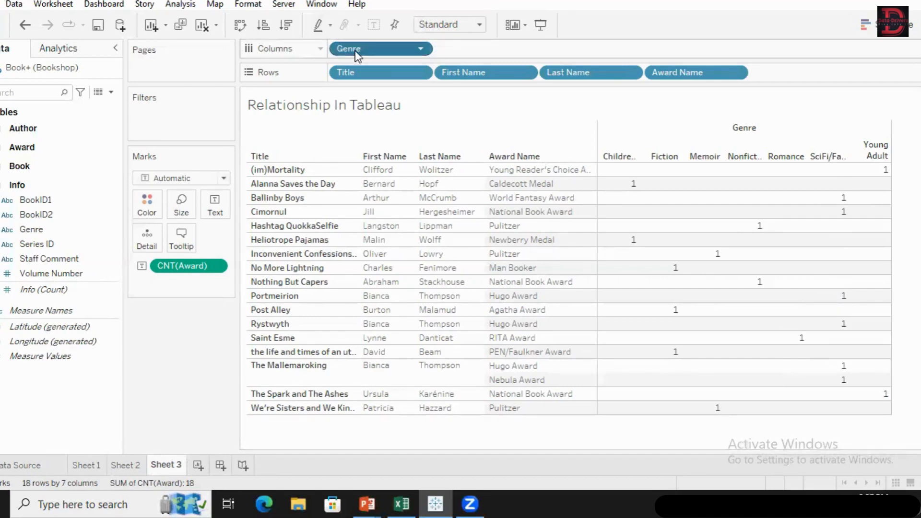
{"action": "left_click_drag", "start_coordinate": [355, 54], "coordinate": [786, 78]}
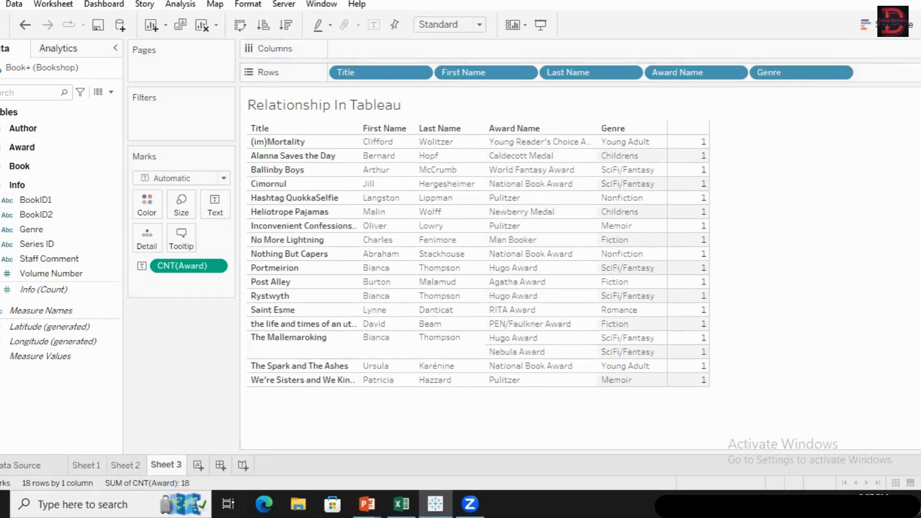
Try horizontal bar, stacked bar, side-by-side bar, treemap and heat map views of Sheet 3, and return it to a text table.
{"action": "left_click", "coordinate": [866, 24]}
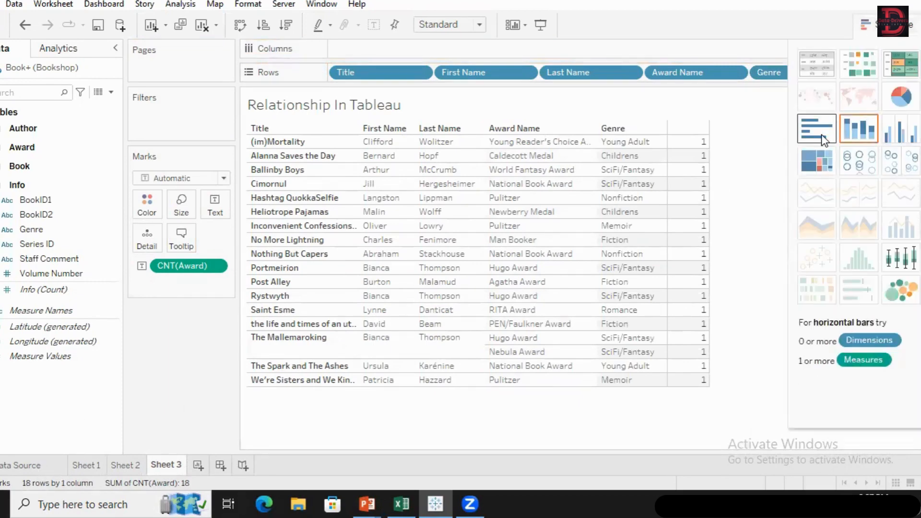
{"action": "left_click", "coordinate": [821, 134]}
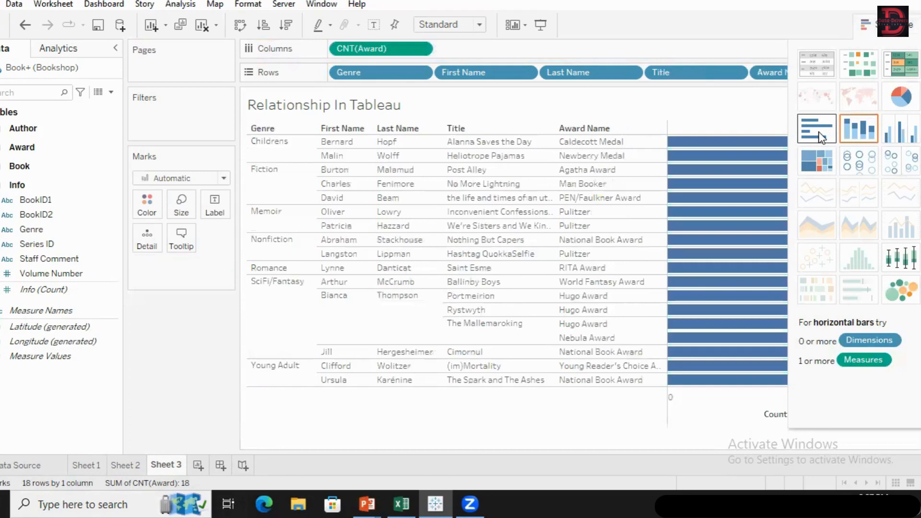
{"action": "left_click", "coordinate": [856, 127]}
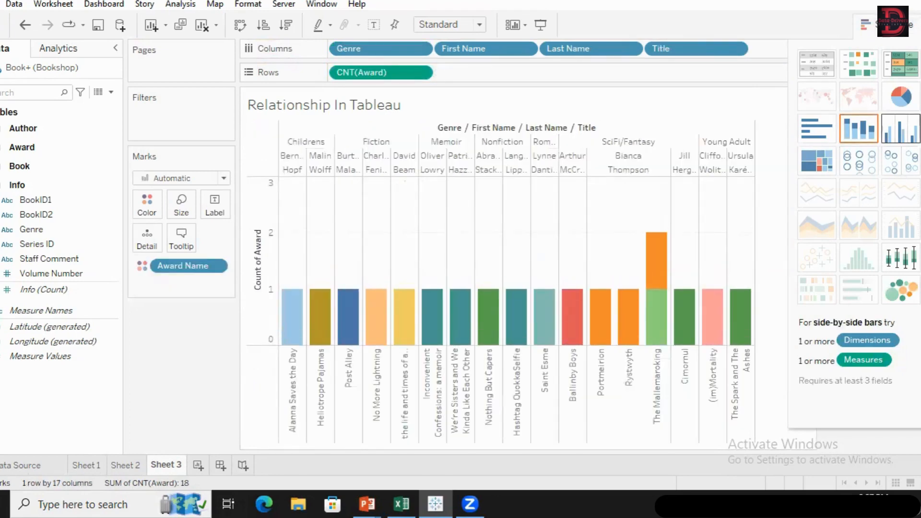
{"action": "left_click", "coordinate": [901, 128]}
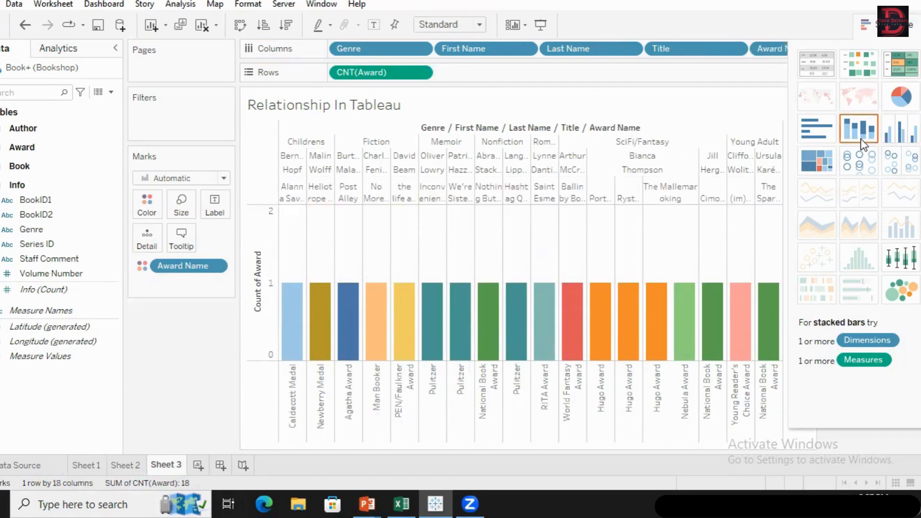
{"action": "left_click", "coordinate": [837, 163]}
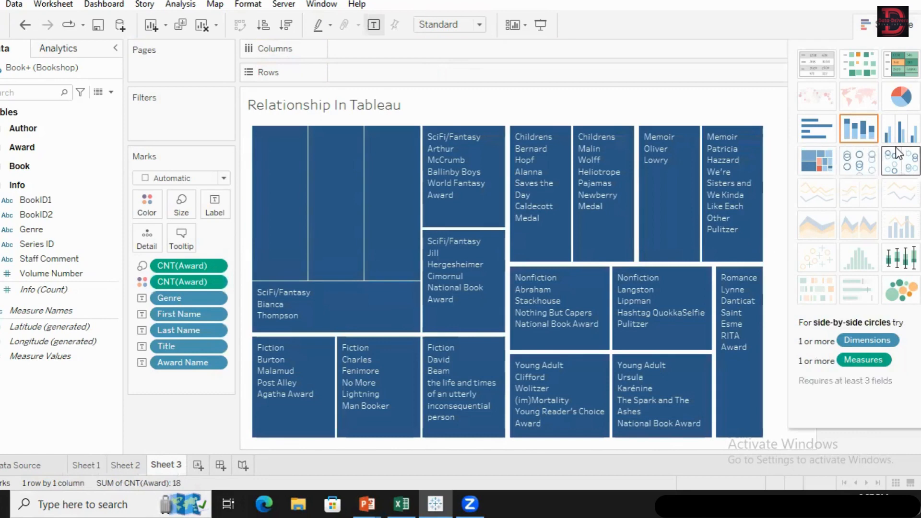
{"action": "left_click", "coordinate": [868, 65]}
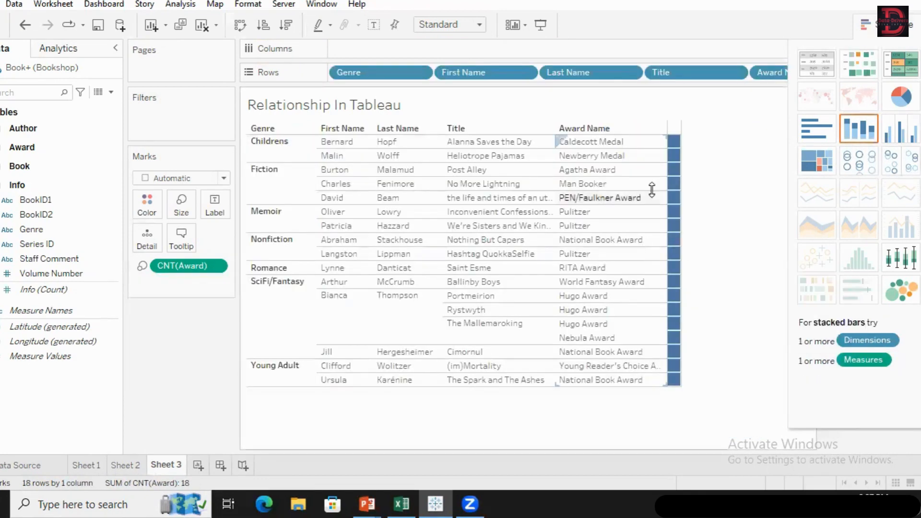
{"action": "mouse_move", "coordinate": [674, 146]}
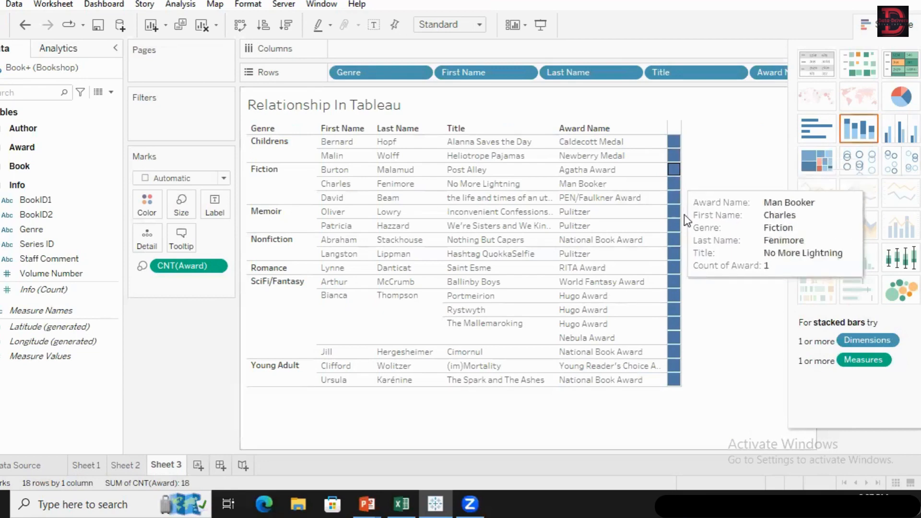
{"action": "left_click", "coordinate": [811, 71]}
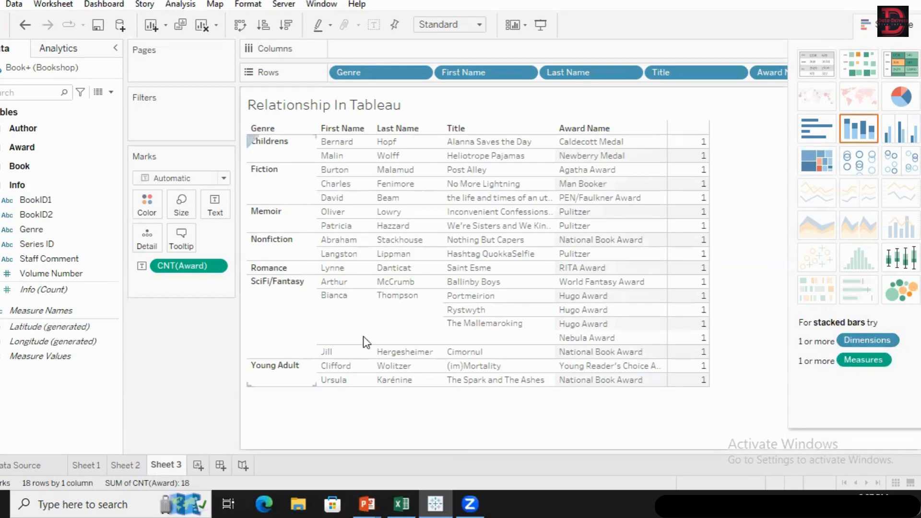
{"action": "left_click", "coordinate": [889, 26]}
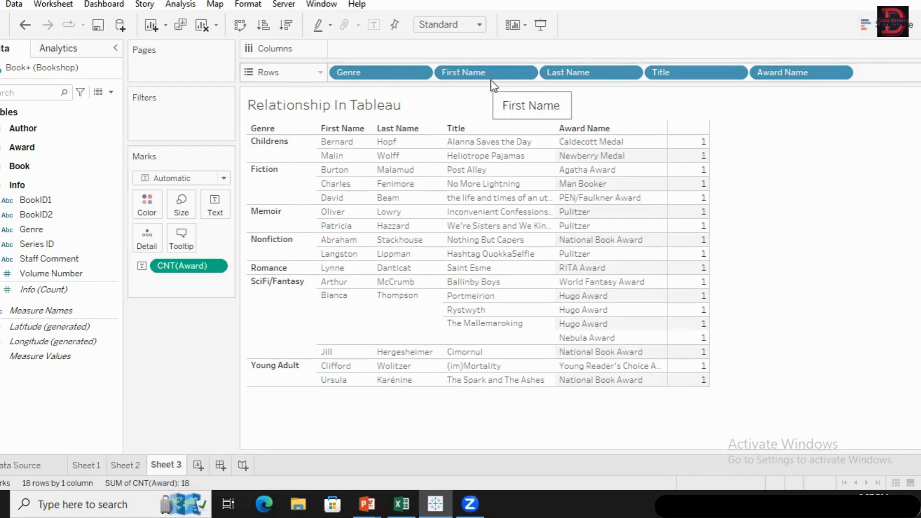
Create a calculated field named Author Name with the formula [First Name] + [Last Name].
{"action": "left_click", "coordinate": [111, 91]}
{"action": "left_click", "coordinate": [56, 113]}
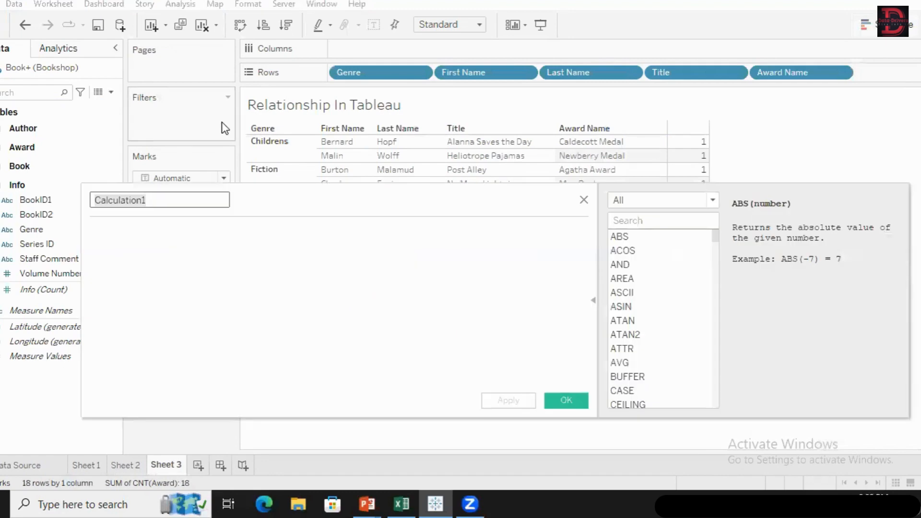
{"action": "type", "text": "A"}
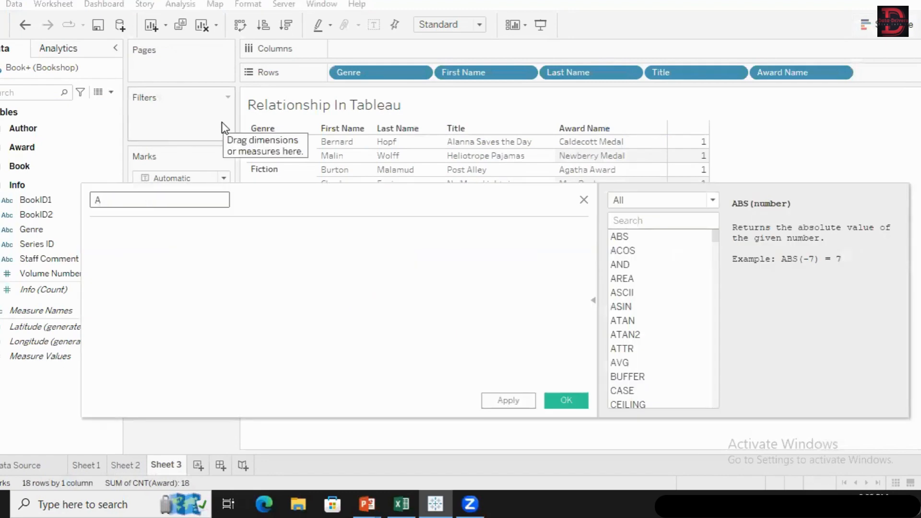
{"action": "key", "text": "BackSpace"}
{"action": "type", "text": "Author Name"}
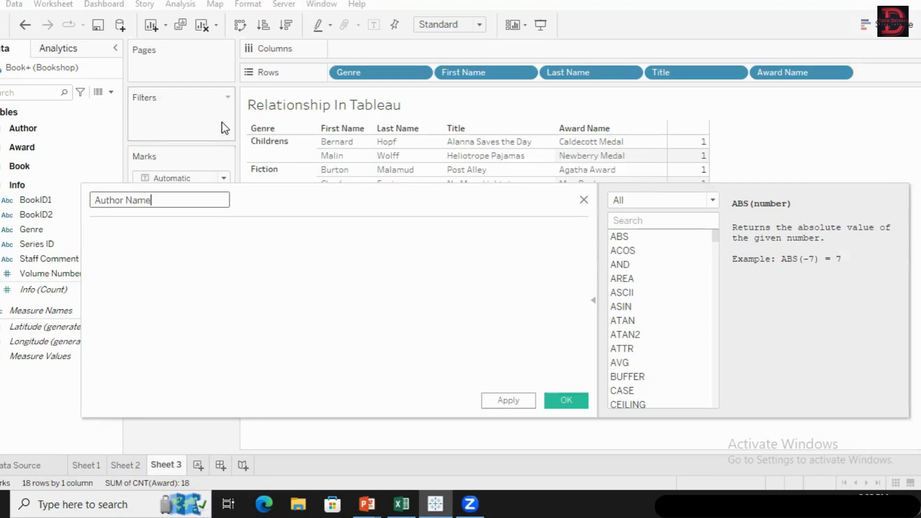
{"action": "key", "text": "Tab"}
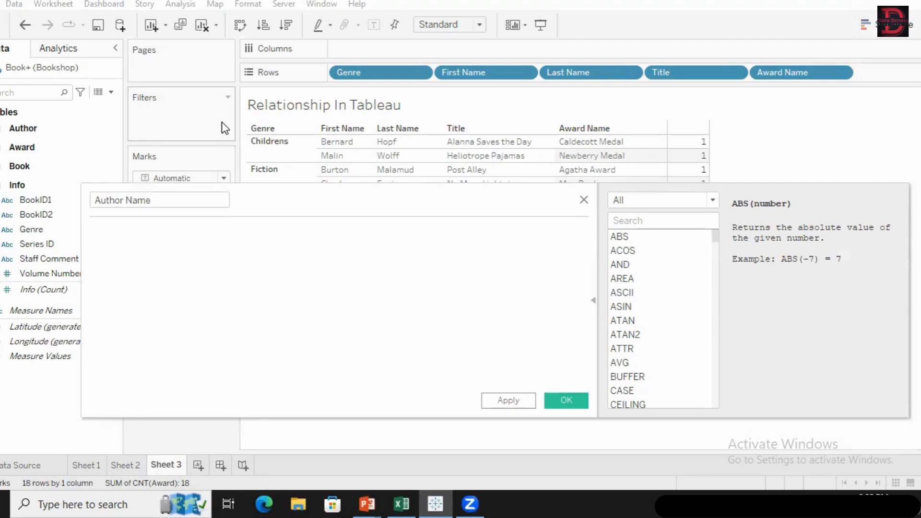
{"action": "type", "text": "firs"}
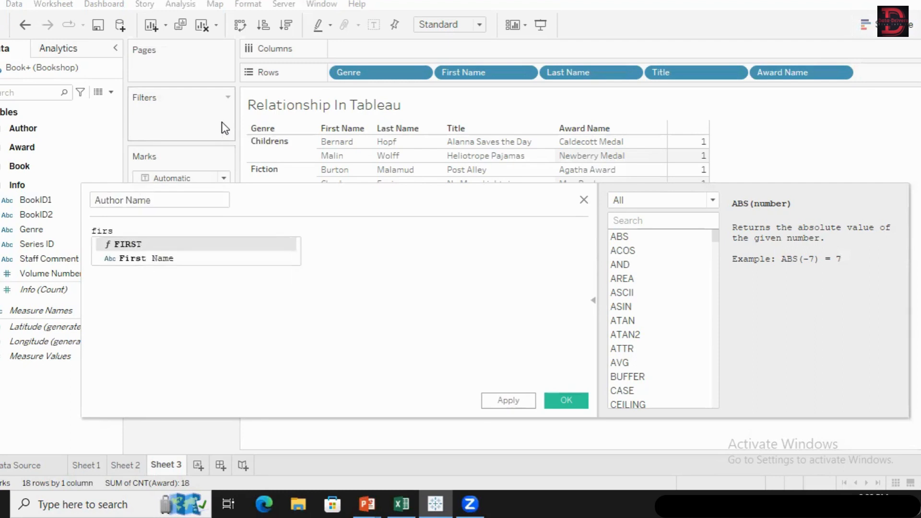
{"action": "key", "text": "Return"}
{"action": "type", "text": "+ "}
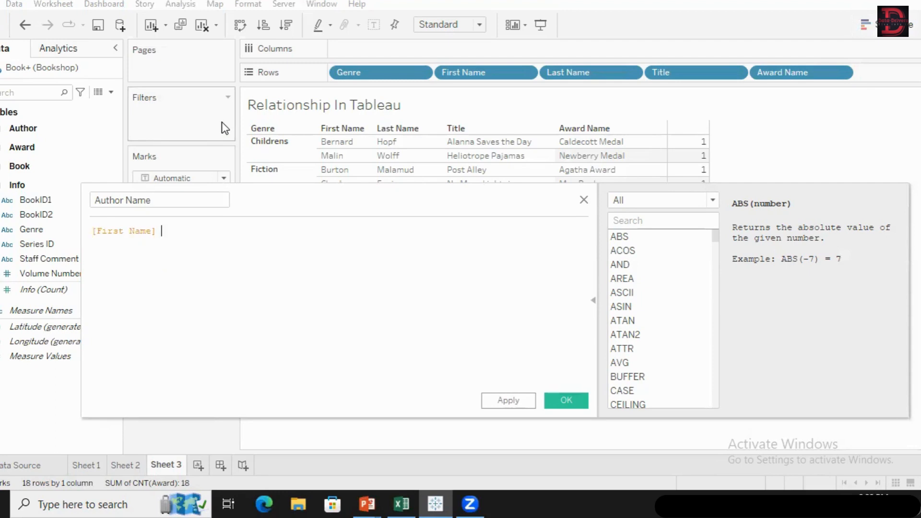
{"action": "type", "text": "L"}
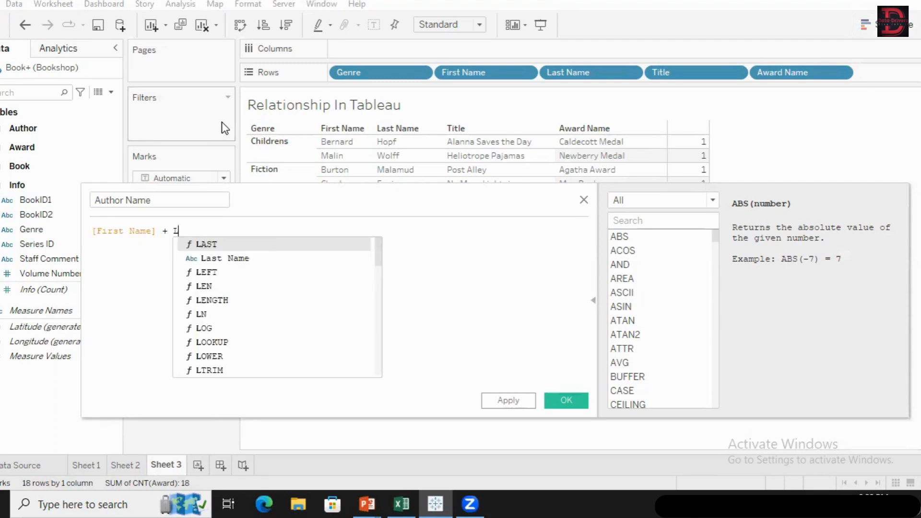
{"action": "key", "text": "Down"}
{"action": "key", "text": "Return"}
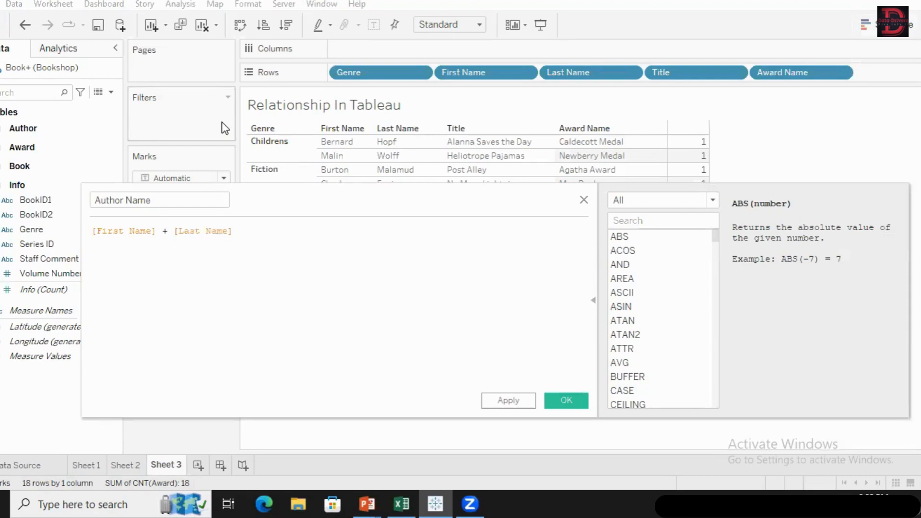
{"action": "left_click", "coordinate": [559, 399]}
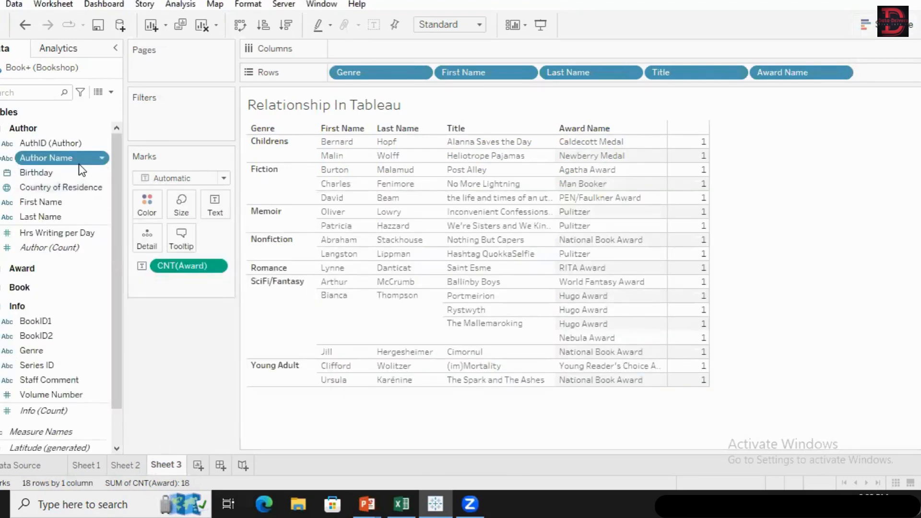
Replace First Name and Last Name on Rows with the Author Name field, placed between Genre and Title.
{"action": "left_click", "coordinate": [526, 72]}
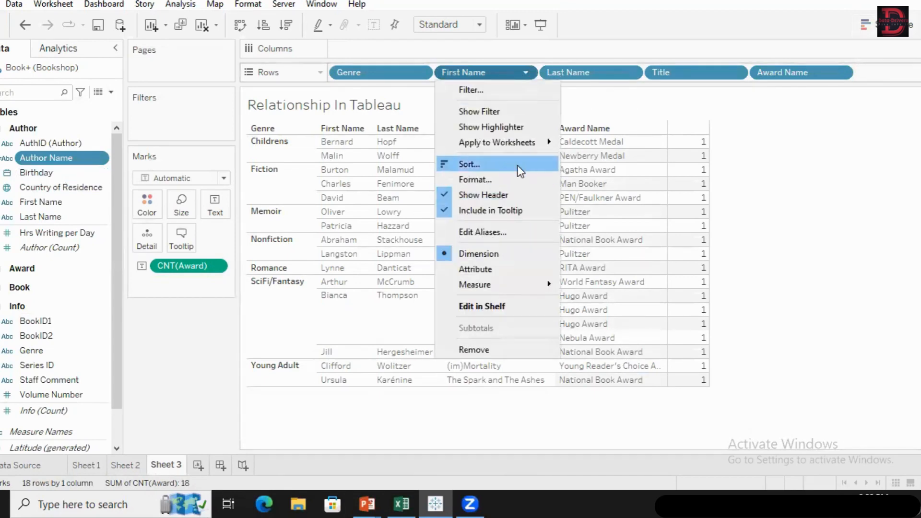
{"action": "left_click", "coordinate": [511, 341]}
{"action": "left_click_drag", "start_coordinate": [481, 73], "coordinate": [604, 10]}
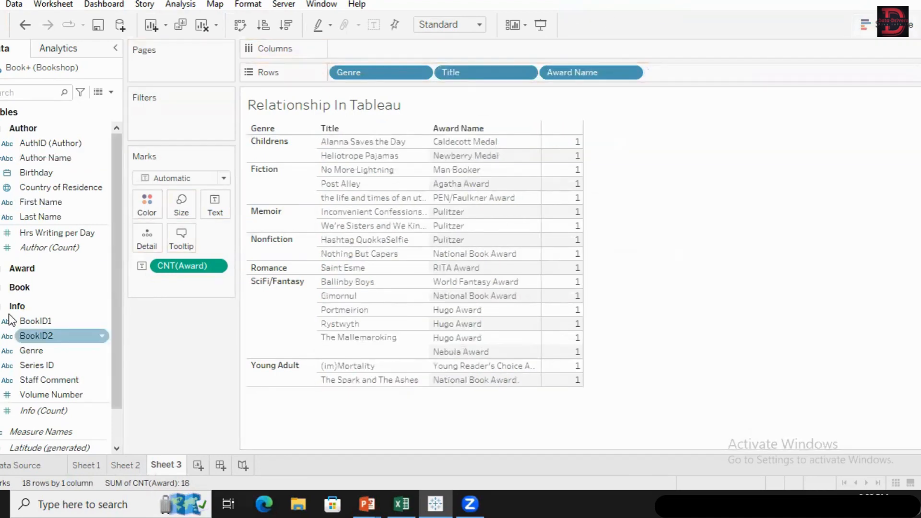
{"action": "left_click_drag", "start_coordinate": [48, 157], "coordinate": [434, 72]}
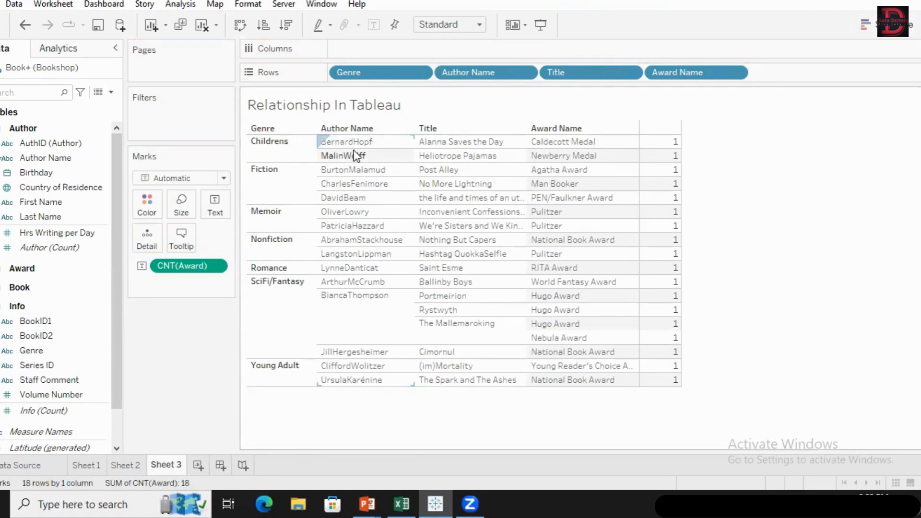
Edit the Author Name calculation to [First Name] + " " + [Last Name], with a two-space separator between the names, and apply it.
{"action": "left_click", "coordinate": [103, 158]}
{"action": "left_click", "coordinate": [103, 158]}
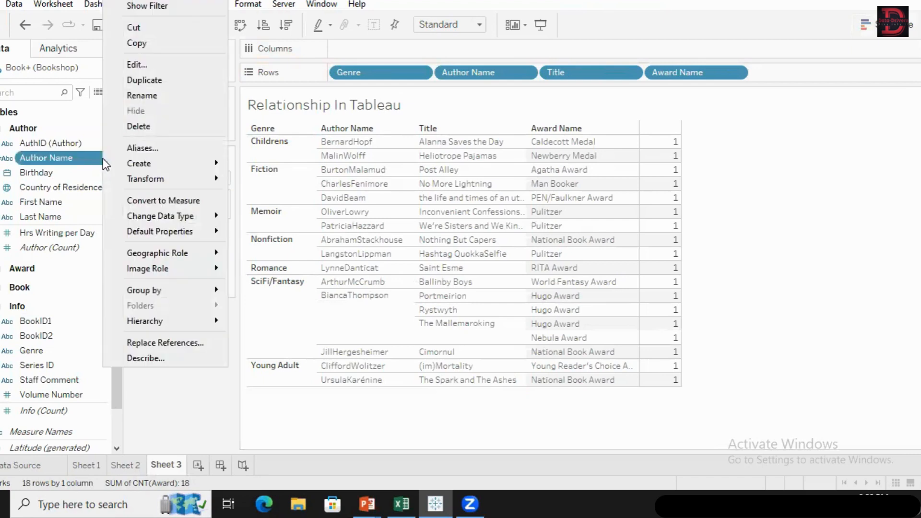
{"action": "left_click", "coordinate": [139, 64]}
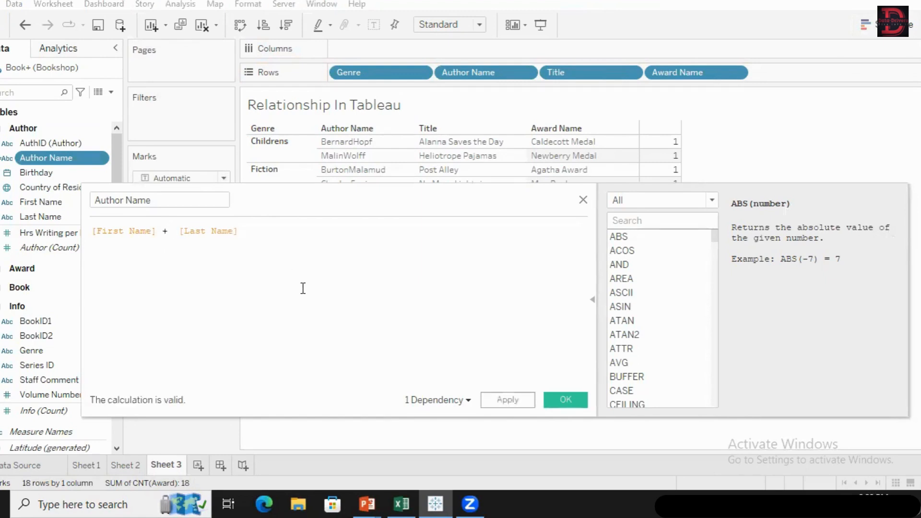
{"action": "type", "text": "\"\" "}
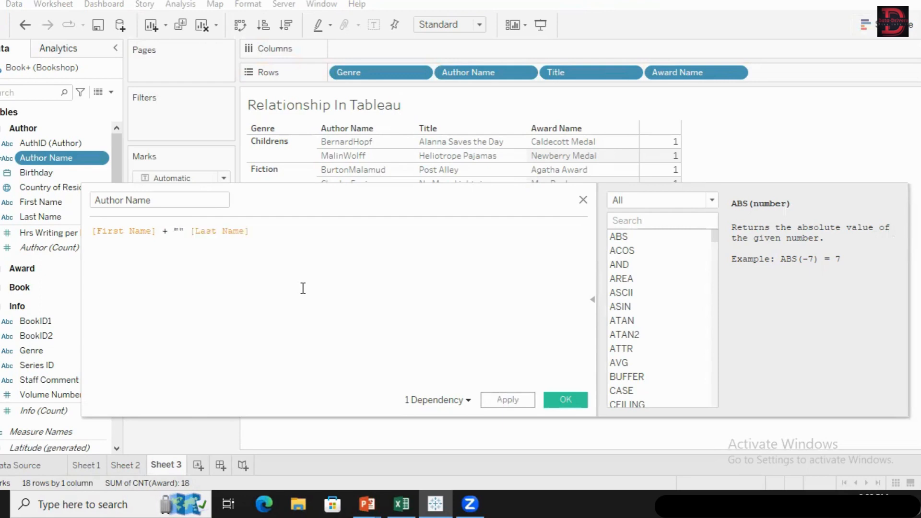
{"action": "type", "text": "+"}
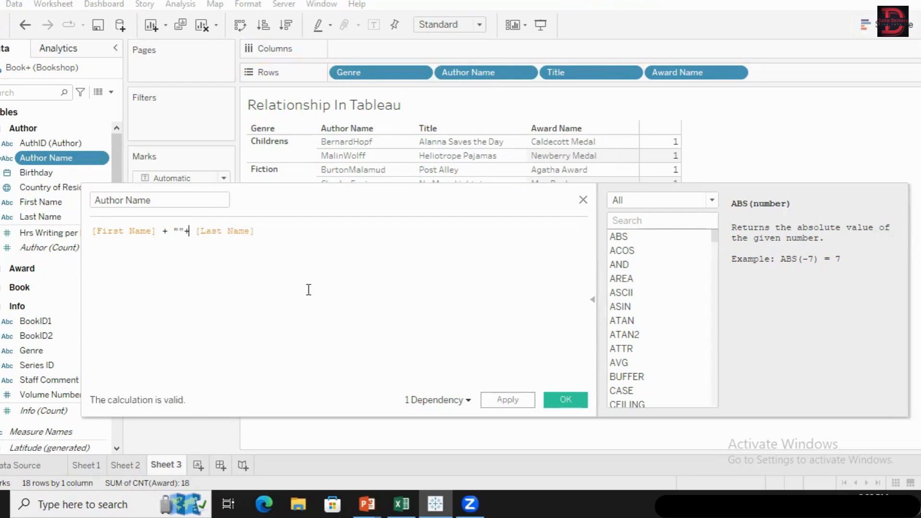
{"action": "left_click", "coordinate": [509, 400]}
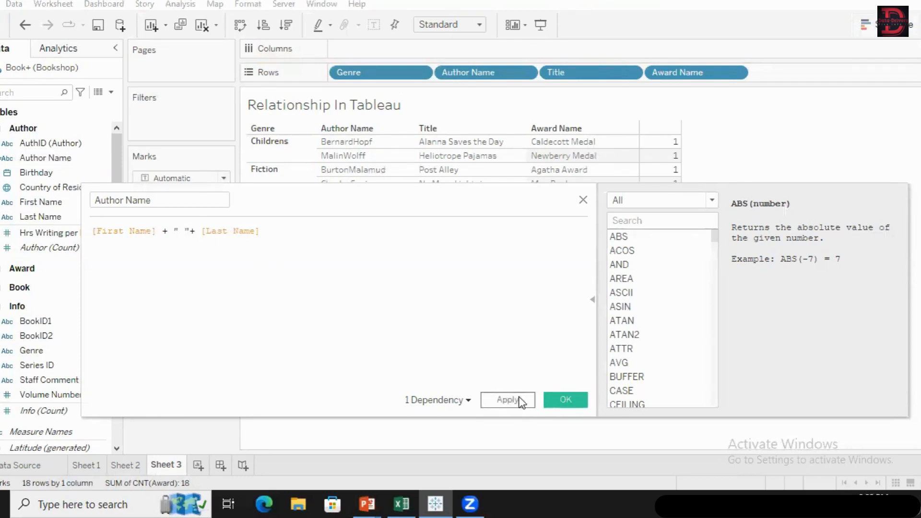
{"action": "left_click", "coordinate": [519, 400]}
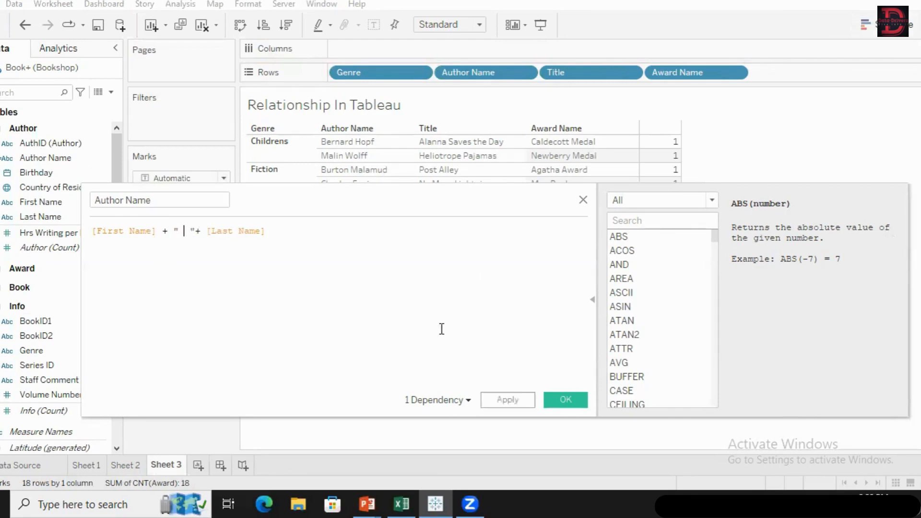
{"action": "left_click", "coordinate": [502, 405]}
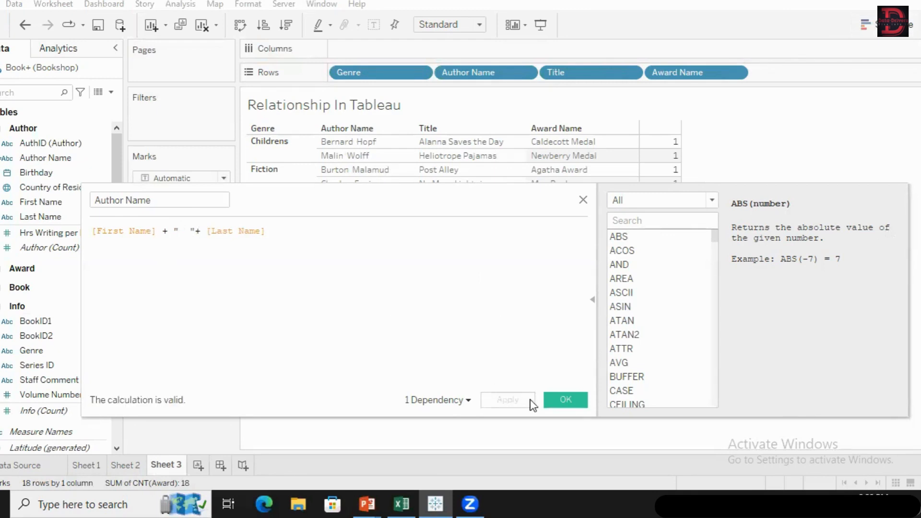
{"action": "left_click", "coordinate": [565, 399]}
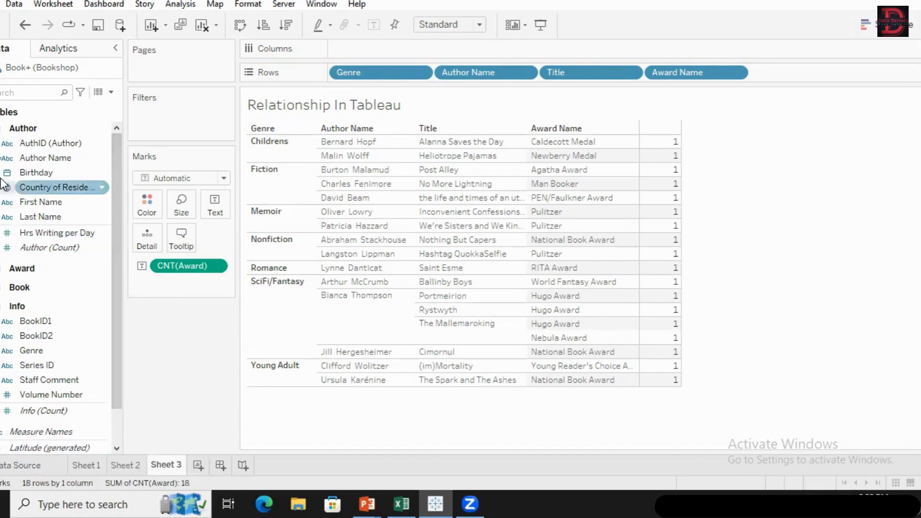
Try the Info table's Volume Number as the text value instead of the award count, and restore Award (Count) as the only text value.
{"action": "left_click", "coordinate": [1, 128]}
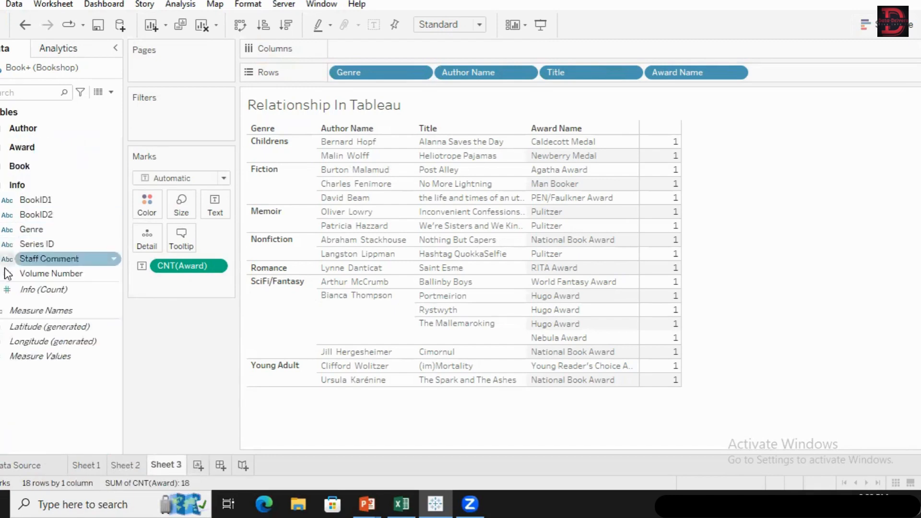
{"action": "left_click", "coordinate": [58, 270]}
{"action": "left_click_drag", "start_coordinate": [57, 269], "coordinate": [212, 201]}
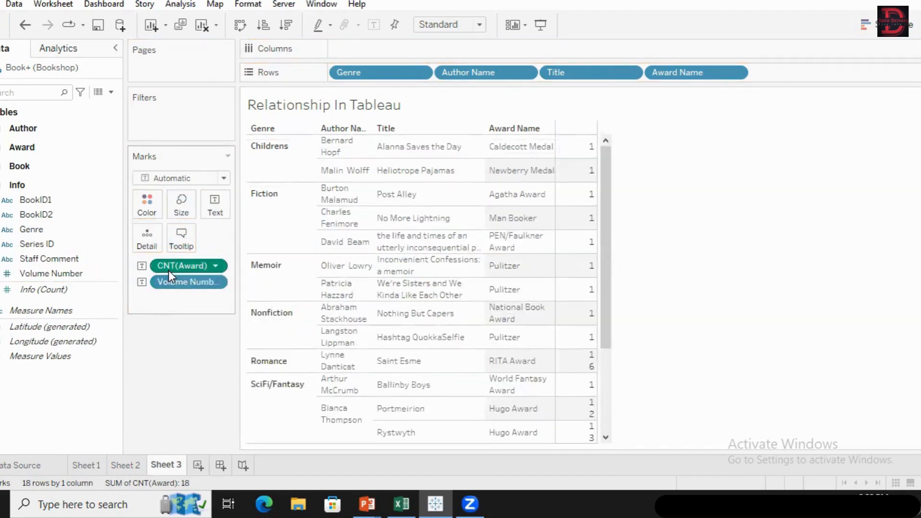
{"action": "left_click_drag", "start_coordinate": [163, 271], "coordinate": [112, 372]}
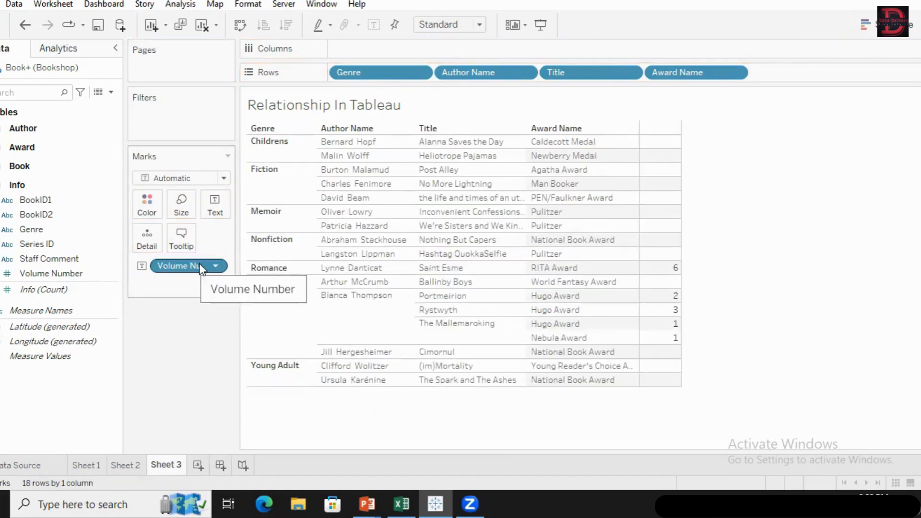
{"action": "left_click_drag", "start_coordinate": [201, 269], "coordinate": [197, 341]}
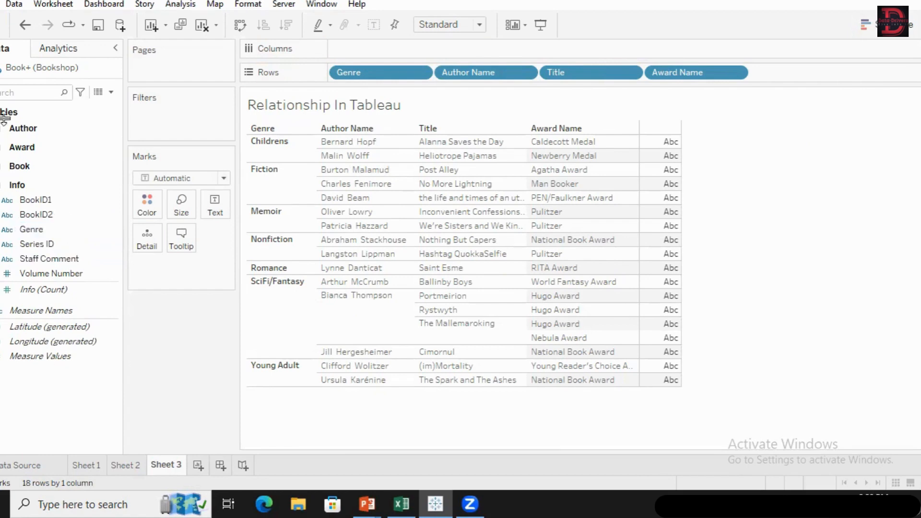
{"action": "left_click", "coordinate": [21, 146]}
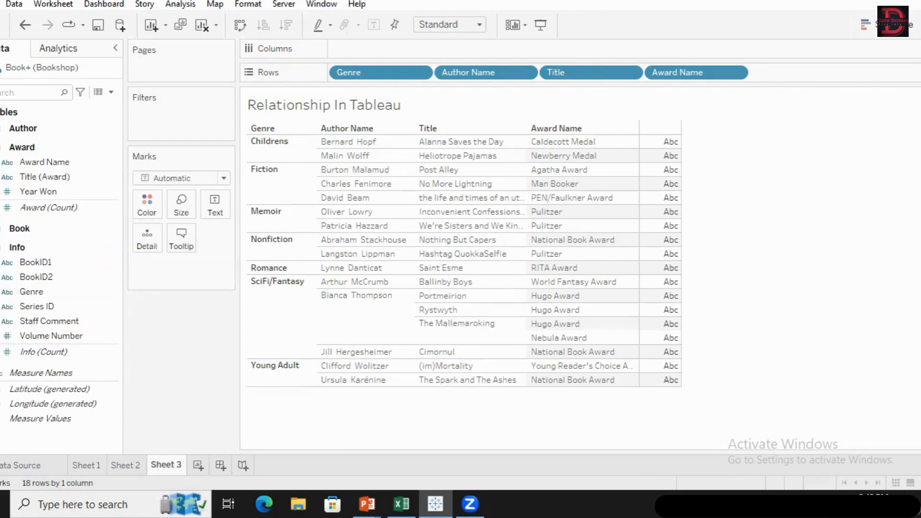
{"action": "left_click", "coordinate": [39, 193]}
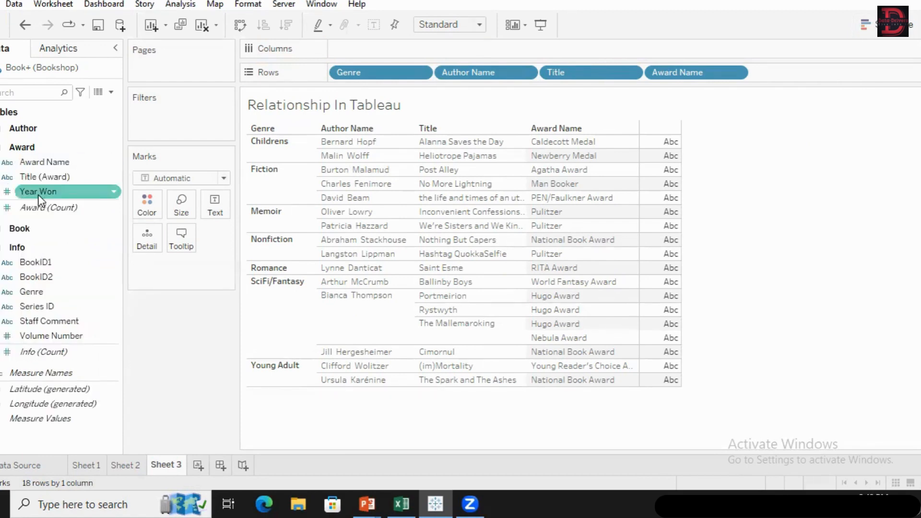
{"action": "left_click", "coordinate": [59, 209]}
{"action": "left_click_drag", "start_coordinate": [59, 209], "coordinate": [221, 217]}
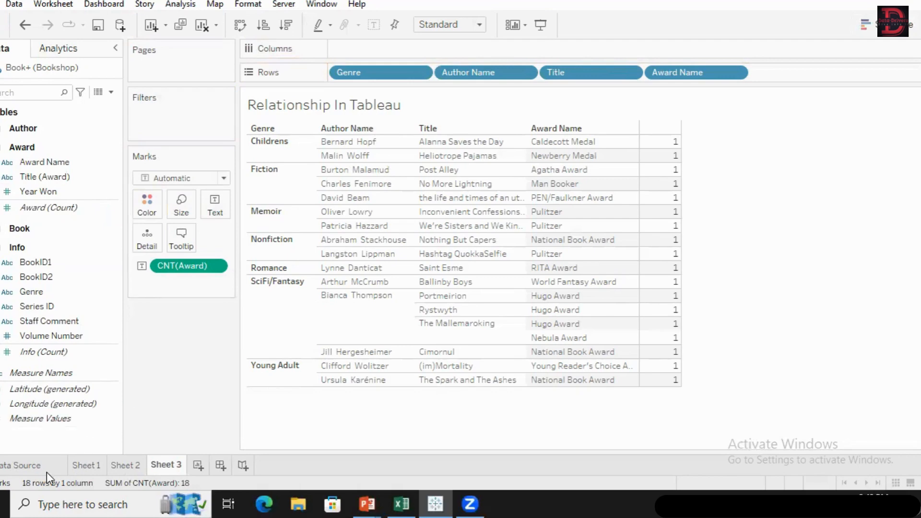
Add the Edition table to the data source, related to Book by Book ID = BookID (Edition), and enlarge the relationship canvas.
{"action": "left_click", "coordinate": [35, 465]}
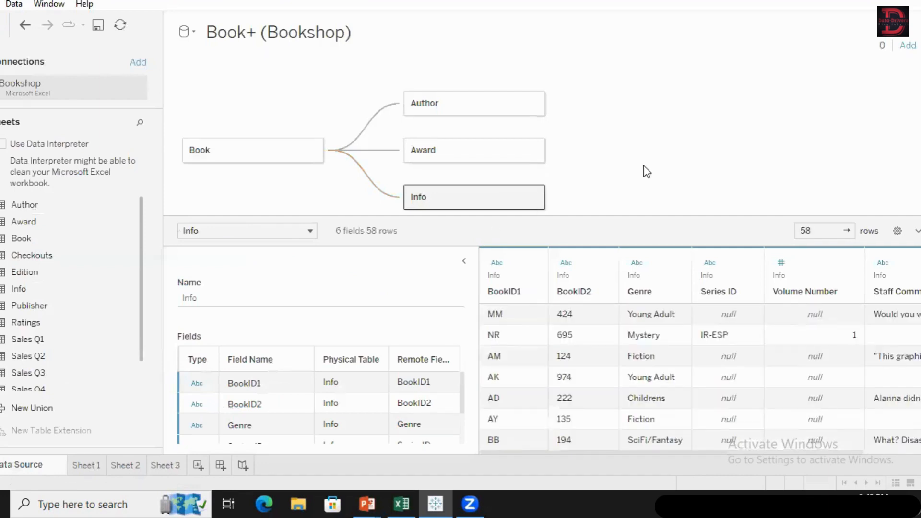
{"action": "left_click_drag", "start_coordinate": [74, 274], "coordinate": [412, 86]}
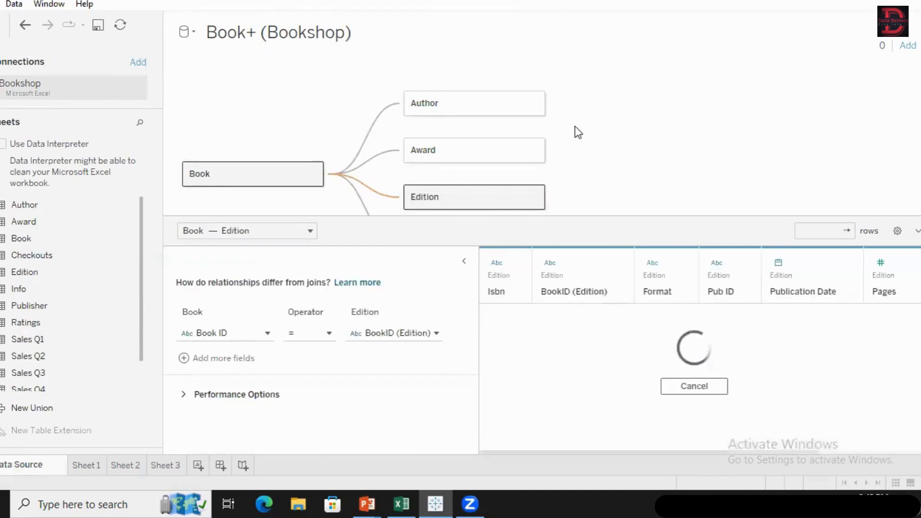
{"action": "scroll", "coordinate": [578, 132], "scroll_direction": "down", "scroll_amount": 1}
{"action": "scroll", "coordinate": [580, 166], "scroll_direction": "up", "scroll_amount": 1}
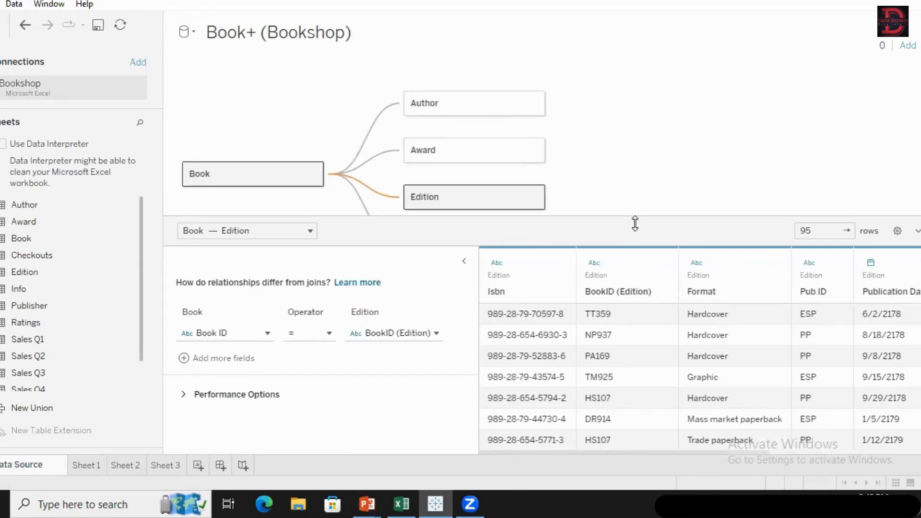
{"action": "left_click_drag", "start_coordinate": [635, 217], "coordinate": [639, 307]}
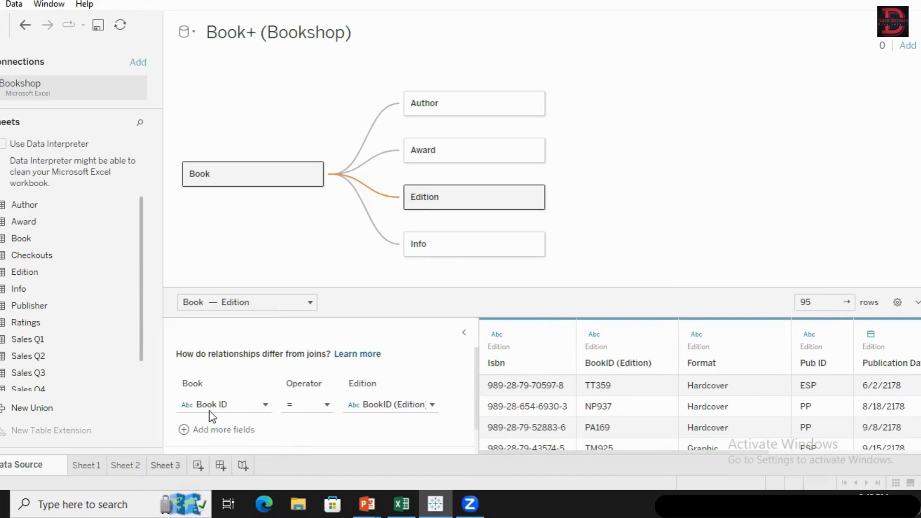
Duplicate Sheet 3 and rename the copy as Sheet 4.
{"action": "left_click", "coordinate": [170, 465]}
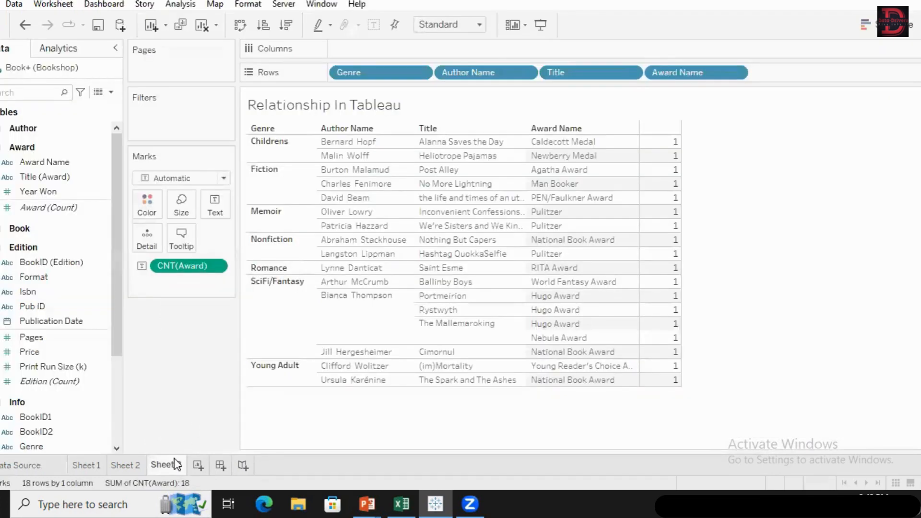
{"action": "right_click", "coordinate": [175, 460]}
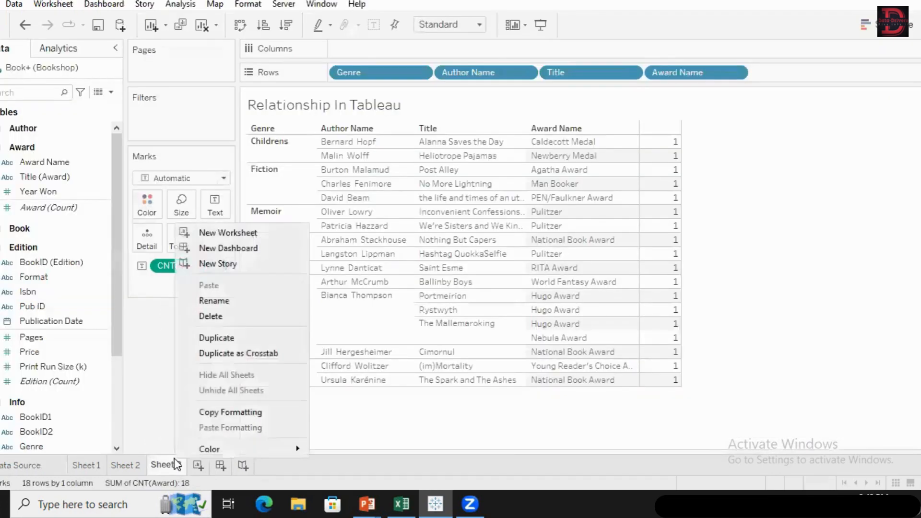
{"action": "left_click", "coordinate": [202, 332]}
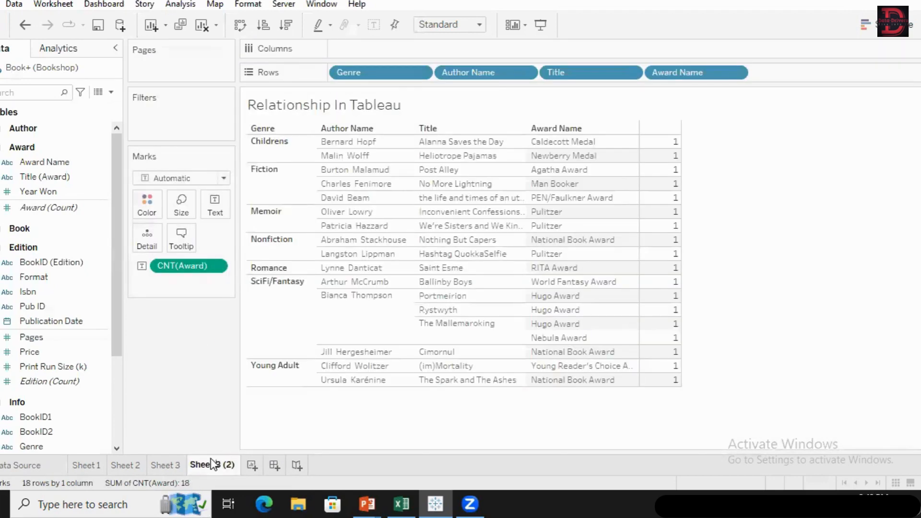
{"action": "mouse_move", "coordinate": [212, 463]}
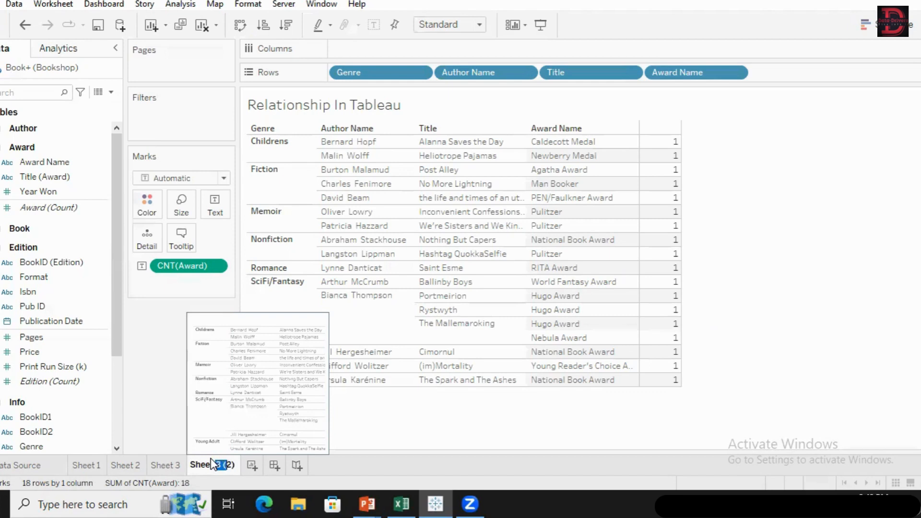
{"action": "double_click", "coordinate": [211, 464]}
{"action": "type", "text": "4"}
{"action": "key", "text": "Return"}
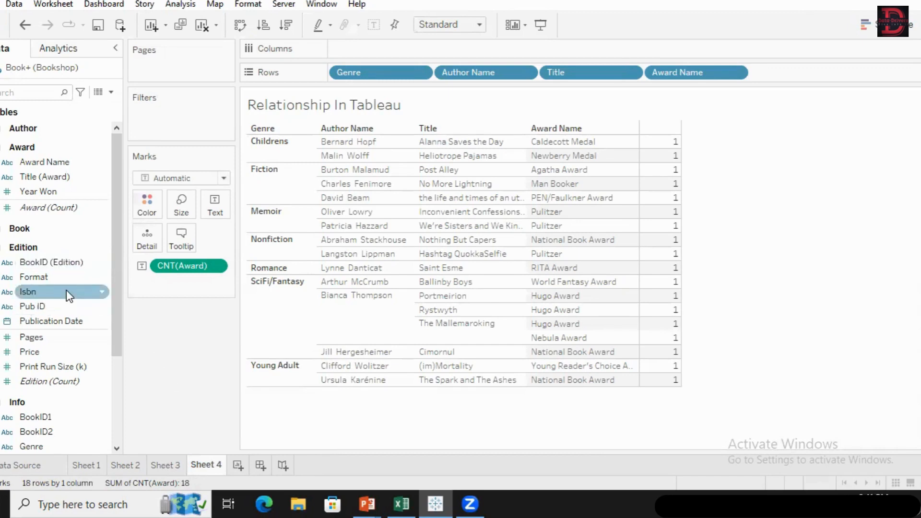
Try adding the Edition table's Price as a second text value beside the award count, and remove it again.
{"action": "double_click", "coordinate": [62, 363]}
{"action": "left_click_drag", "start_coordinate": [607, 169], "coordinate": [630, 168]}
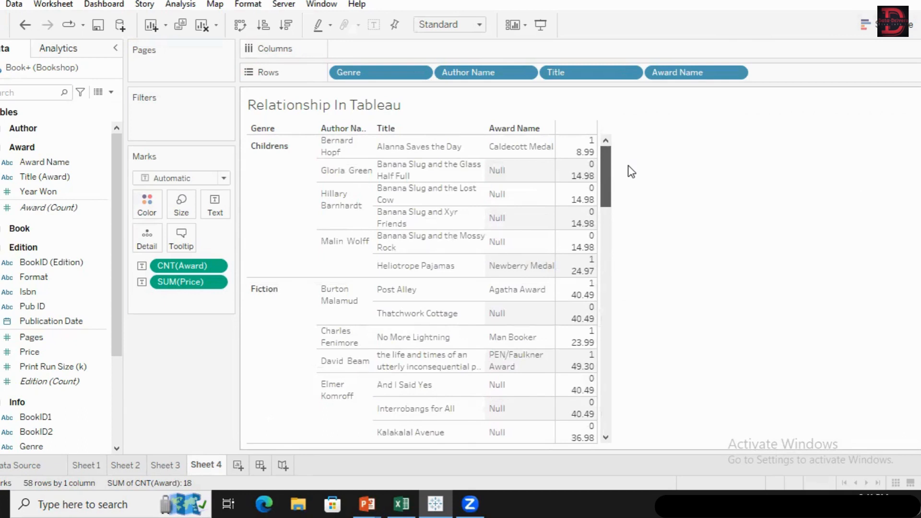
{"action": "mouse_move", "coordinate": [570, 183]}
{"action": "left_click_drag", "start_coordinate": [190, 283], "coordinate": [43, 331]}
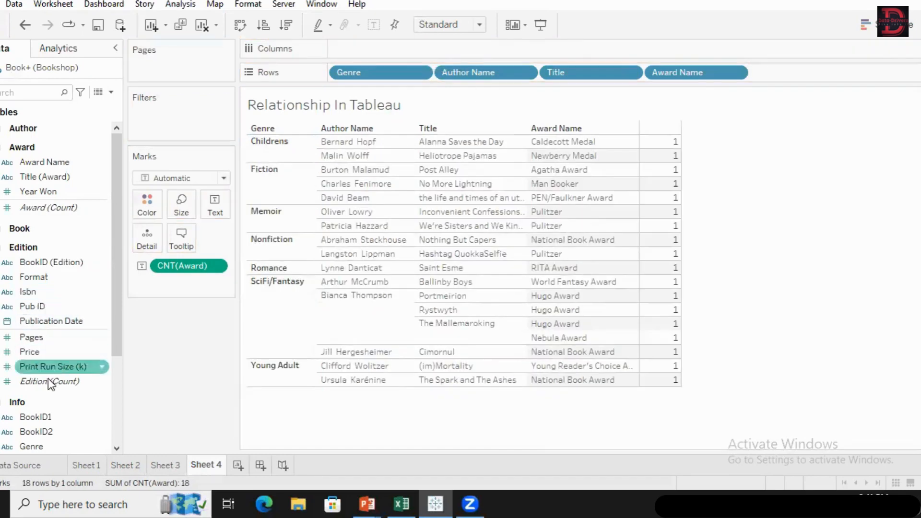
Place the Edition table's Price on Columns as a bar chart and show the mark labels.
{"action": "left_click", "coordinate": [38, 338]}
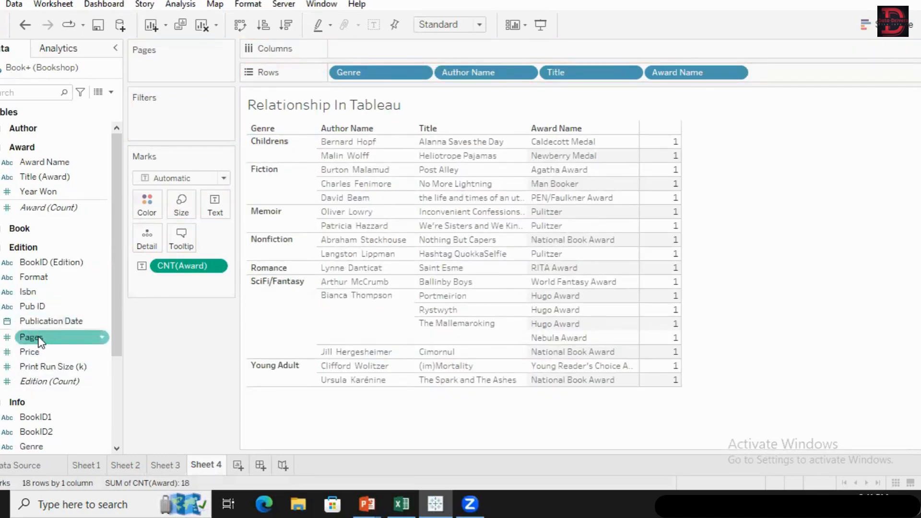
{"action": "left_click_drag", "start_coordinate": [38, 347], "coordinate": [388, 46]}
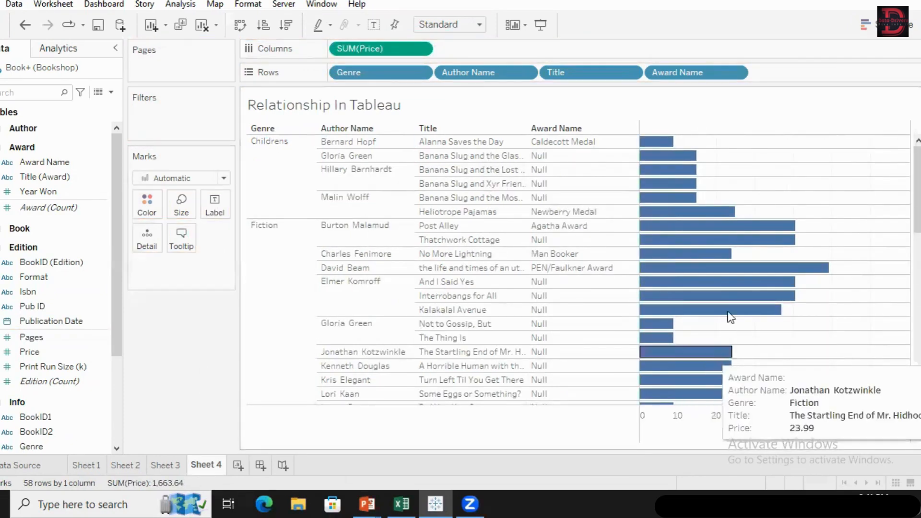
{"action": "left_click", "coordinate": [372, 26]}
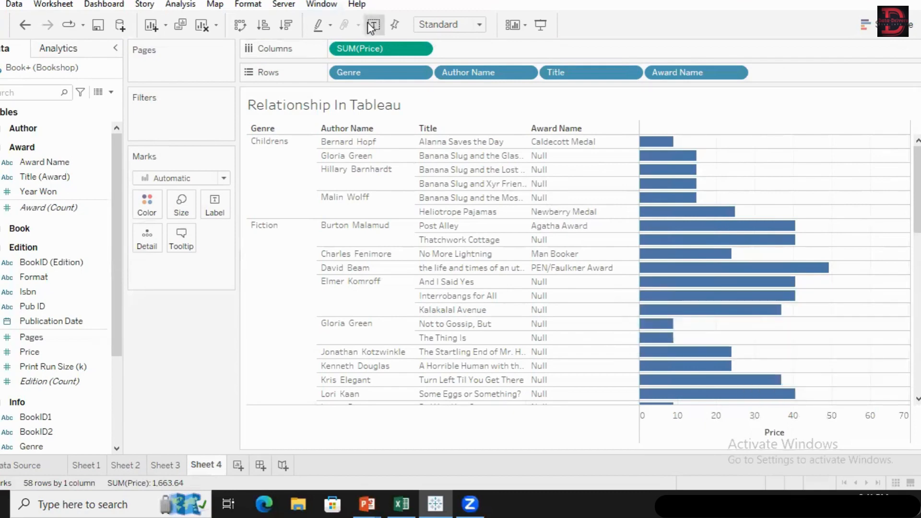
Try SUM(Price) on Columns as a discrete field and switch it back to continuous.
{"action": "left_click", "coordinate": [416, 48]}
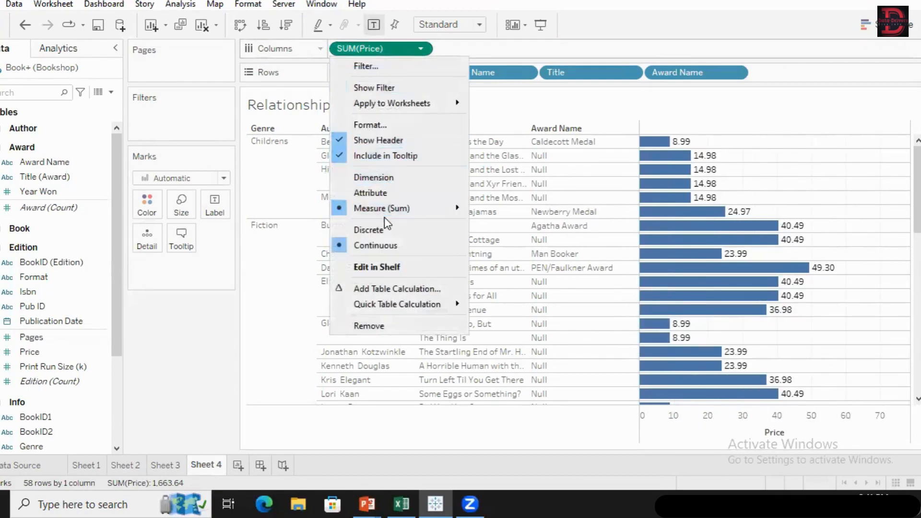
{"action": "left_click", "coordinate": [384, 232]}
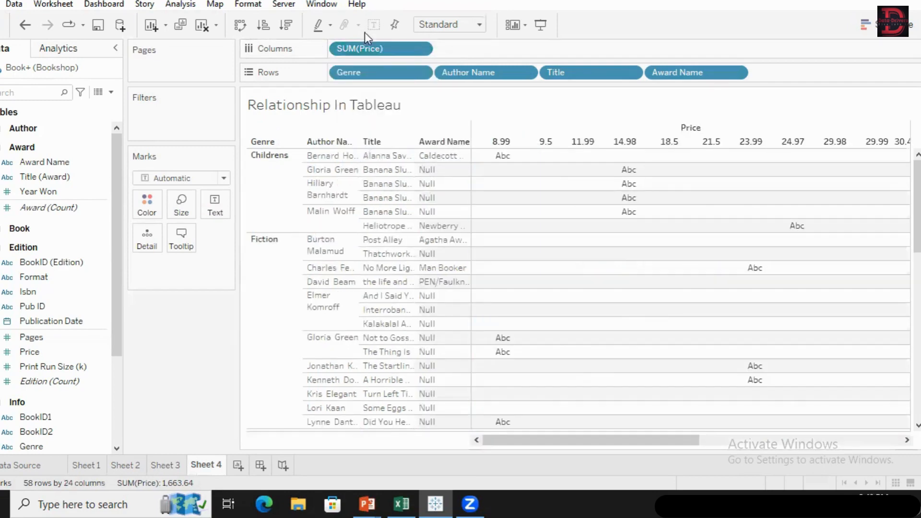
{"action": "left_click", "coordinate": [420, 53]}
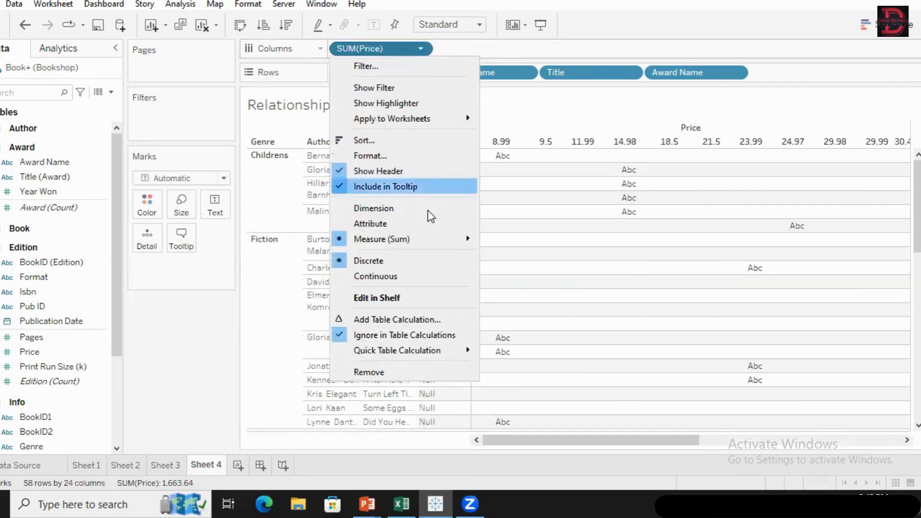
{"action": "left_click", "coordinate": [409, 273]}
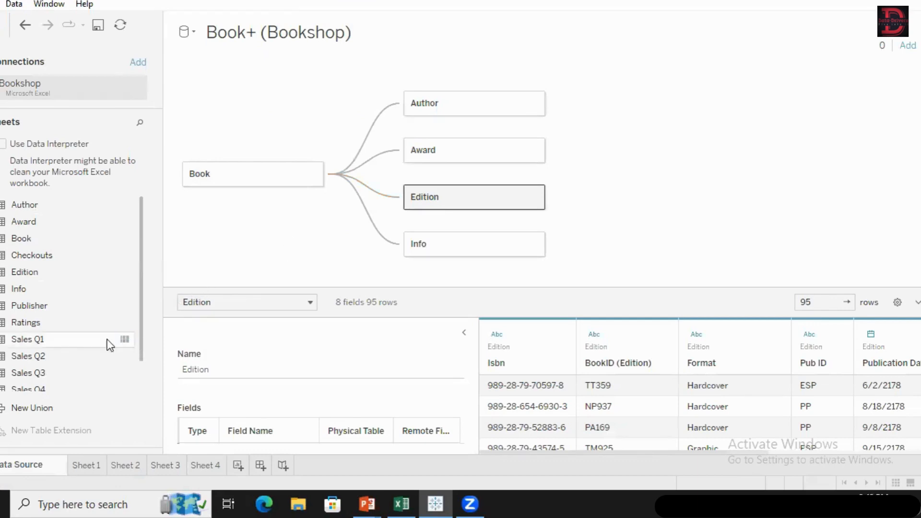
Relate the Sales Q1 table to the Edition table in the data source by Isbn = ISBN (Sales Q1).
{"action": "scroll", "coordinate": [69, 338], "scroll_direction": "down", "scroll_amount": 1}
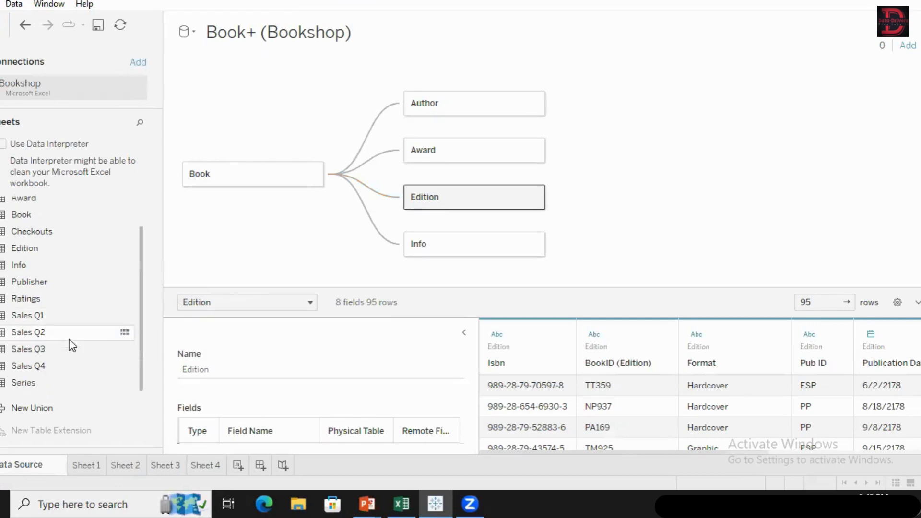
{"action": "left_click_drag", "start_coordinate": [65, 311], "coordinate": [583, 233]}
{"action": "left_click_drag", "start_coordinate": [583, 233], "coordinate": [582, 199]}
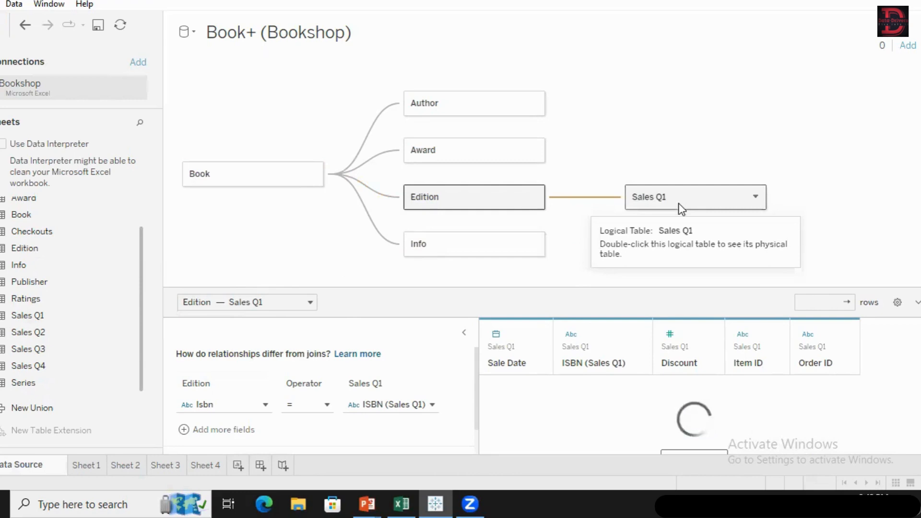
Remove the Sales Q1 table, try relating it to Info instead, and attach it to Edition again.
{"action": "left_click", "coordinate": [755, 195]}
{"action": "left_click", "coordinate": [770, 274]}
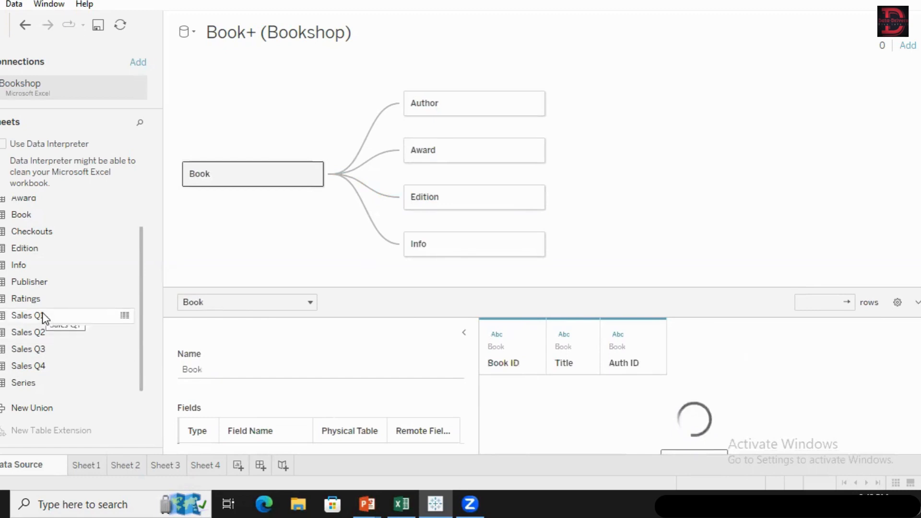
{"action": "left_click_drag", "start_coordinate": [45, 317], "coordinate": [612, 248]}
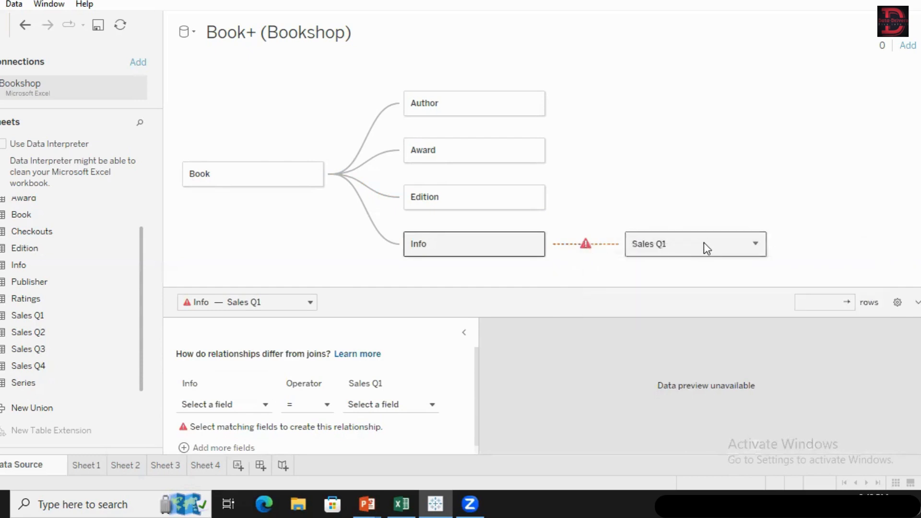
{"action": "left_click_drag", "start_coordinate": [702, 242], "coordinate": [698, 183]}
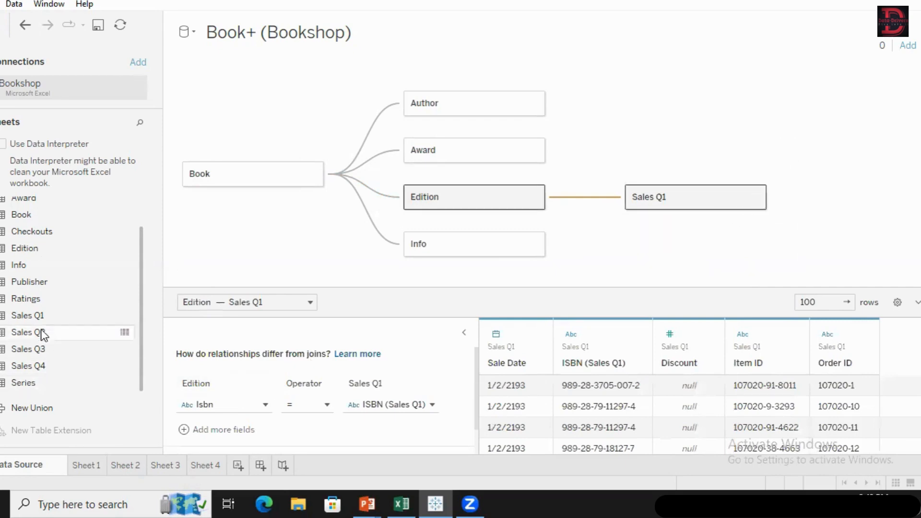
Union the Sales Q2 sheet with the Sales Q1 table in the data model.
{"action": "left_click_drag", "start_coordinate": [42, 334], "coordinate": [656, 211]}
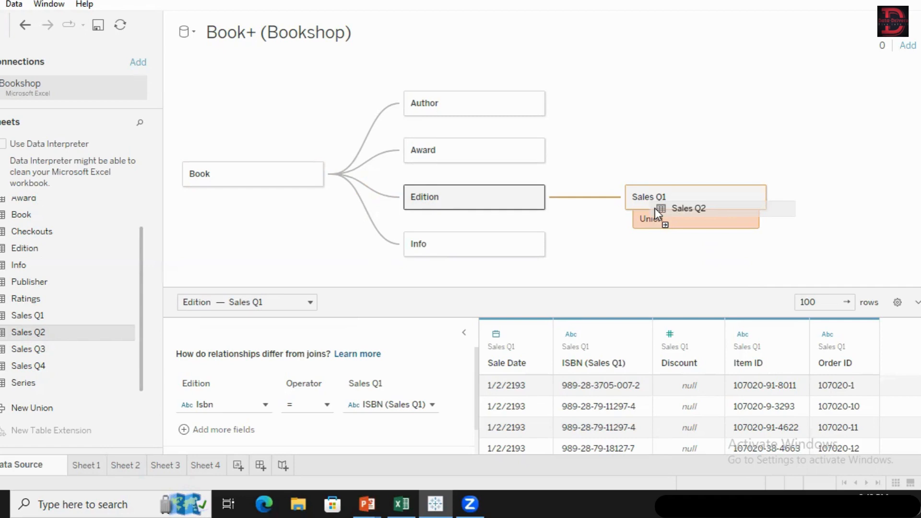
{"action": "left_click_drag", "start_coordinate": [655, 209], "coordinate": [677, 221]}
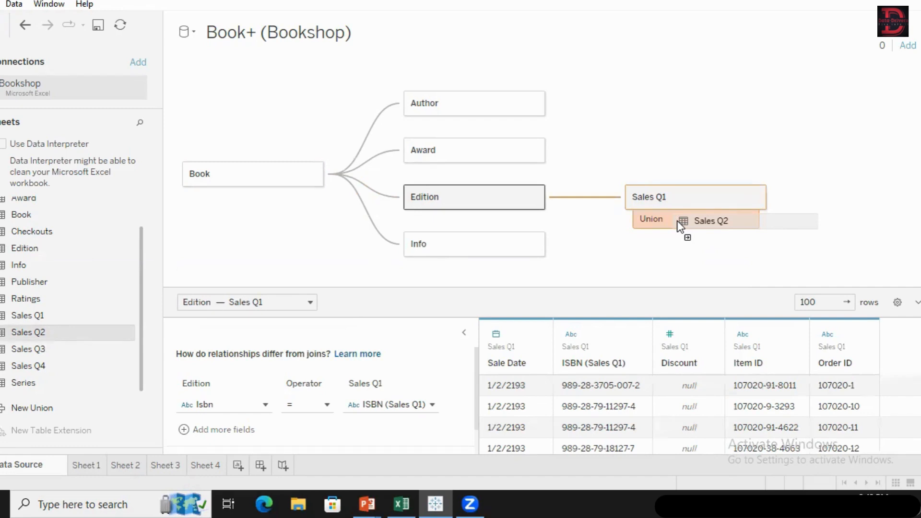
{"action": "left_click_drag", "start_coordinate": [678, 221], "coordinate": [680, 230]}
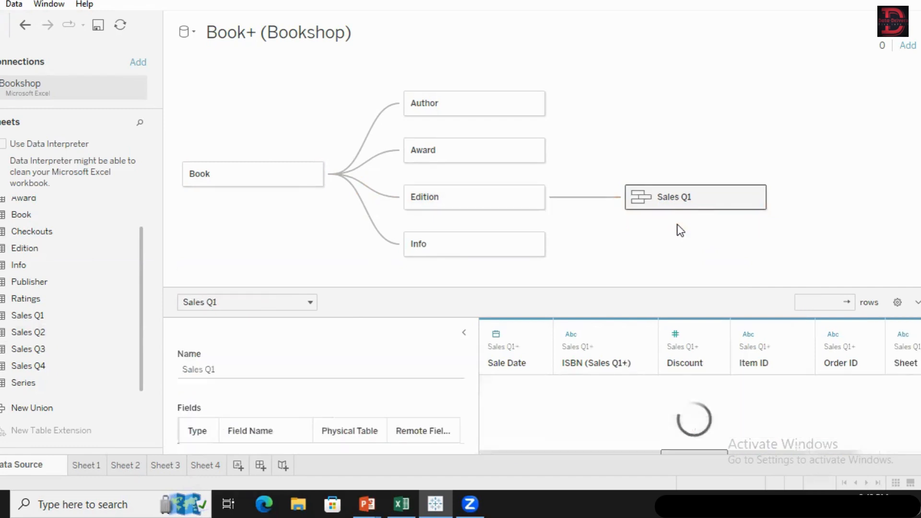
Edit the Sales Q1 union to add the Sales Q3 and Sales Q4 sheets, and return to the data model.
{"action": "double_click", "coordinate": [747, 197]}
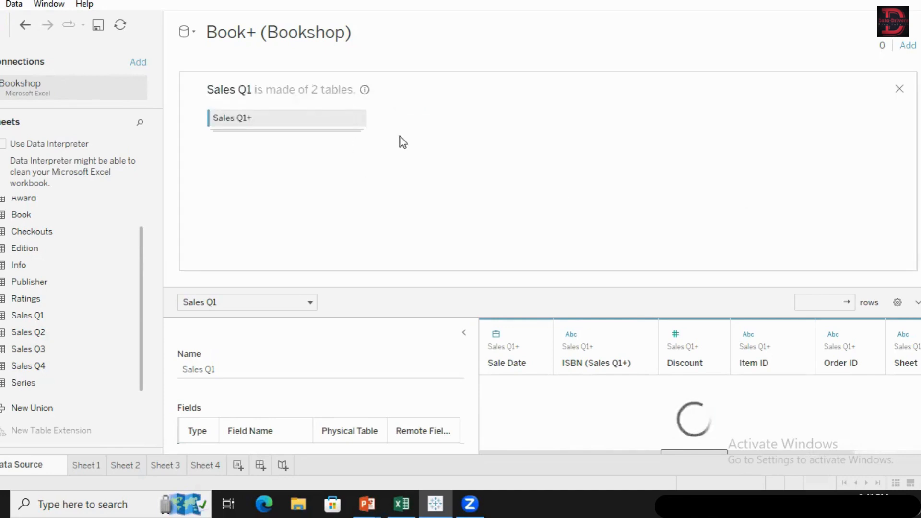
{"action": "left_click", "coordinate": [358, 118]}
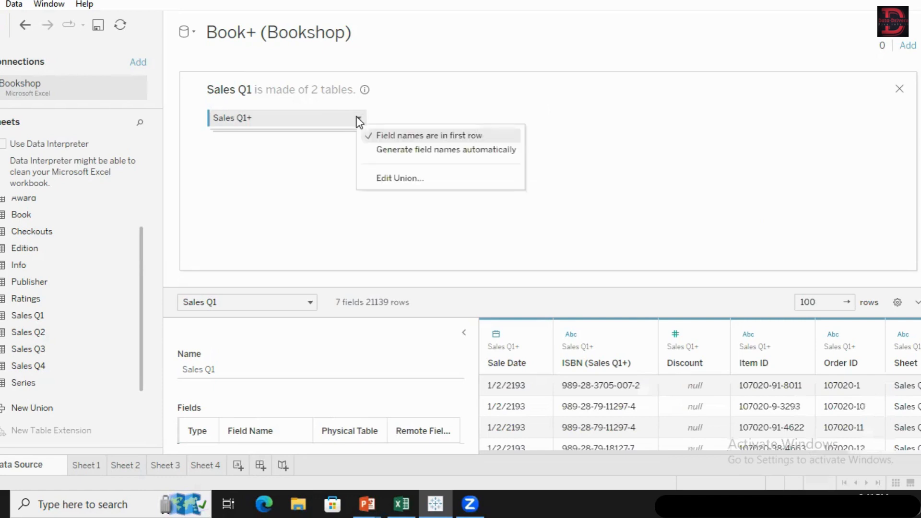
{"action": "left_click", "coordinate": [379, 181]}
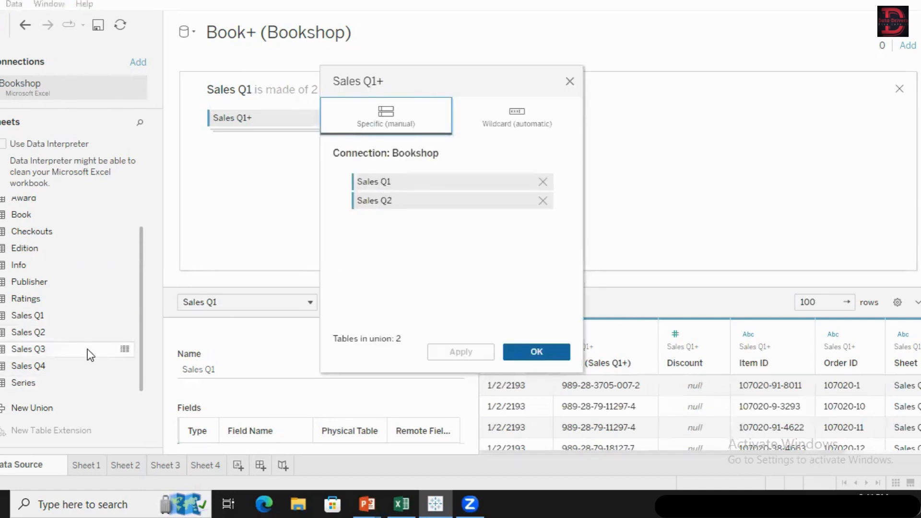
{"action": "left_click_drag", "start_coordinate": [87, 349], "coordinate": [355, 250]}
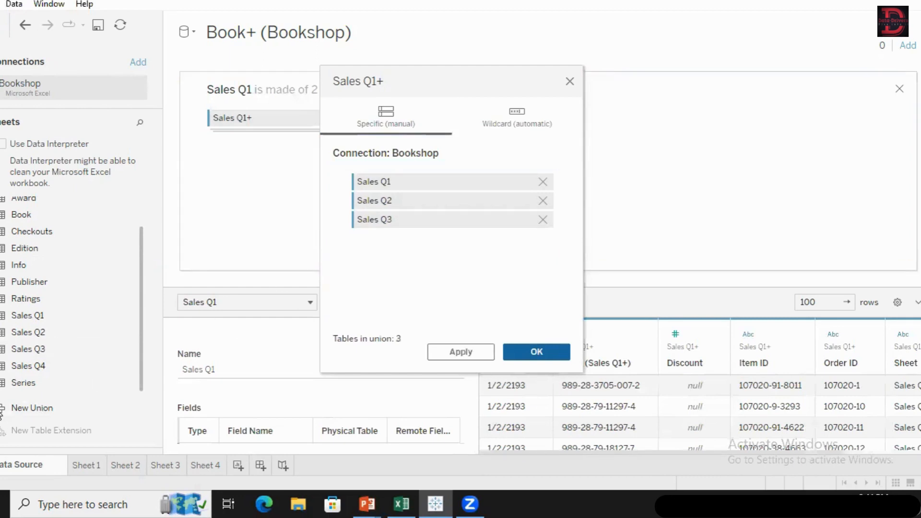
{"action": "left_click_drag", "start_coordinate": [49, 367], "coordinate": [350, 249]}
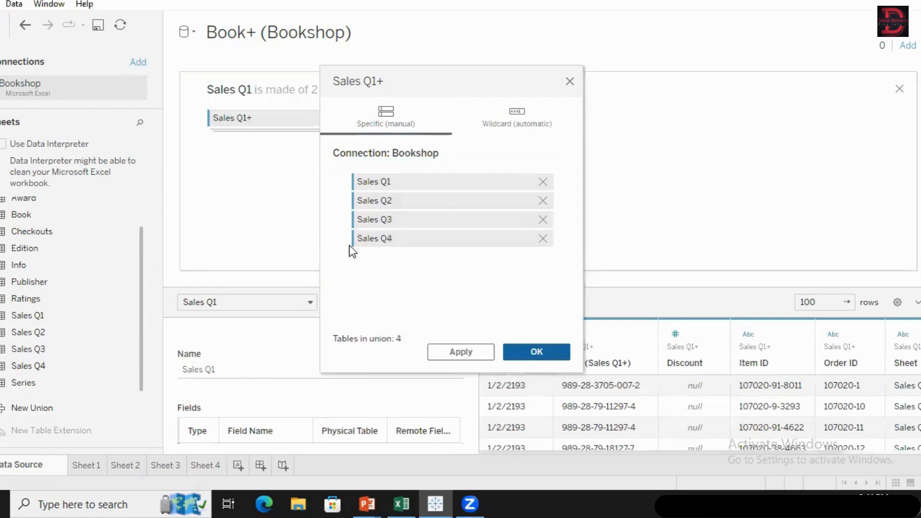
{"action": "left_click", "coordinate": [521, 354]}
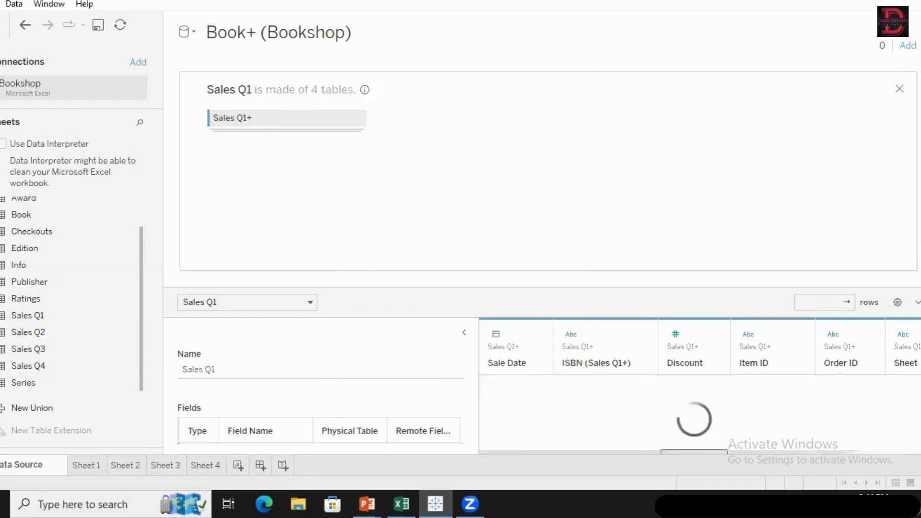
{"action": "left_click", "coordinate": [892, 84]}
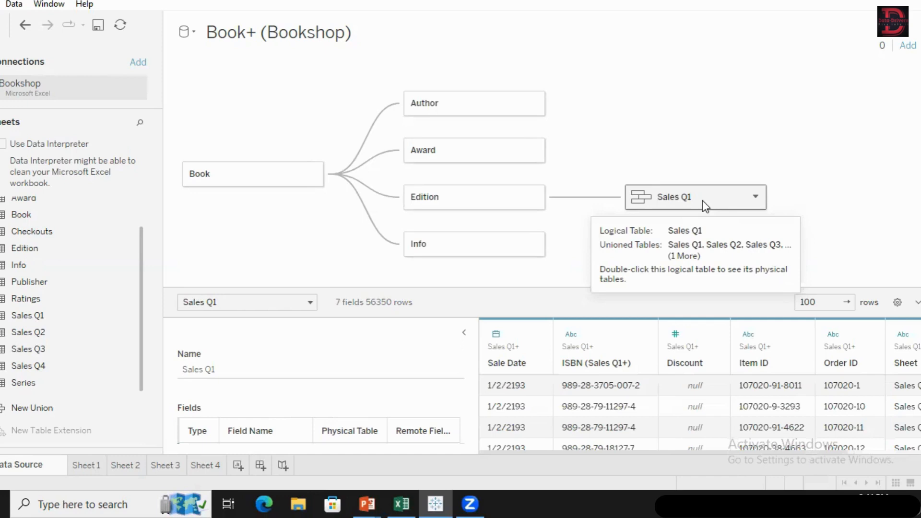
Rename the unioned Sales Q1 logical table as Overall Sales.
{"action": "left_click", "coordinate": [755, 197]}
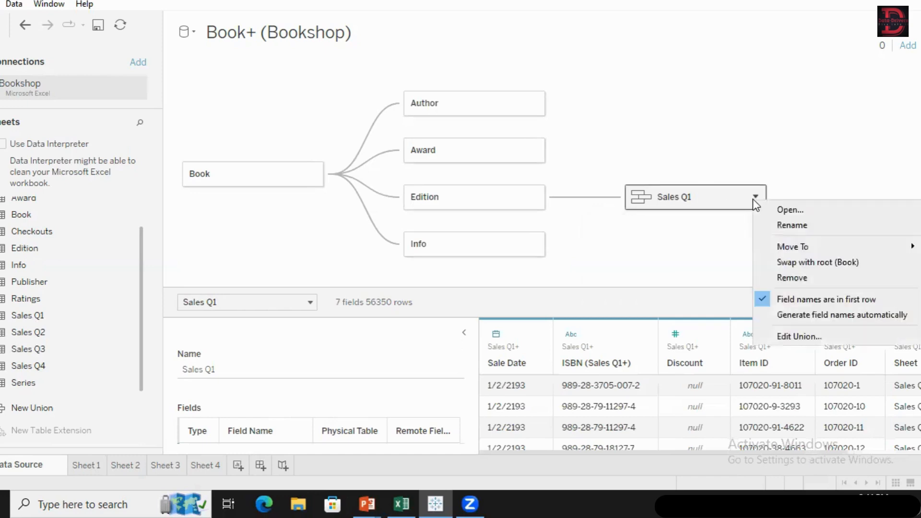
{"action": "left_click", "coordinate": [790, 225]}
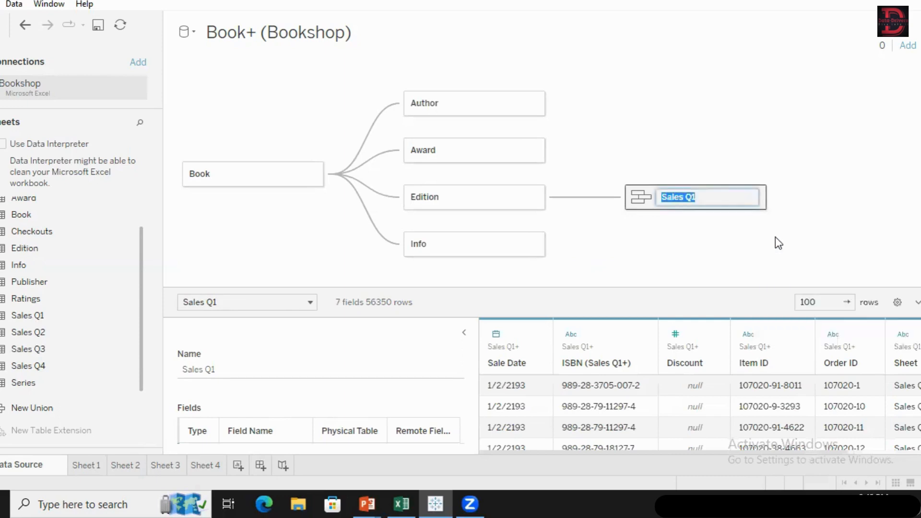
{"action": "type", "text": "Overall Sales"}
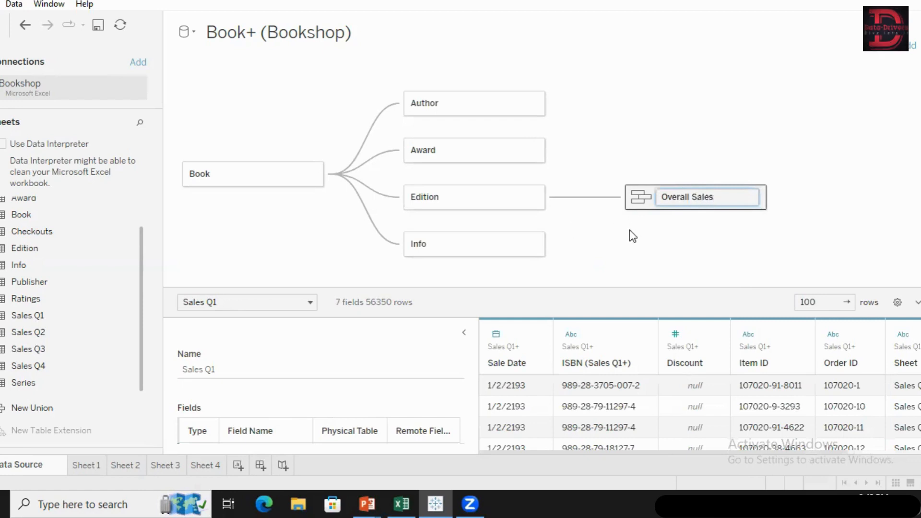
{"action": "key", "text": "Return"}
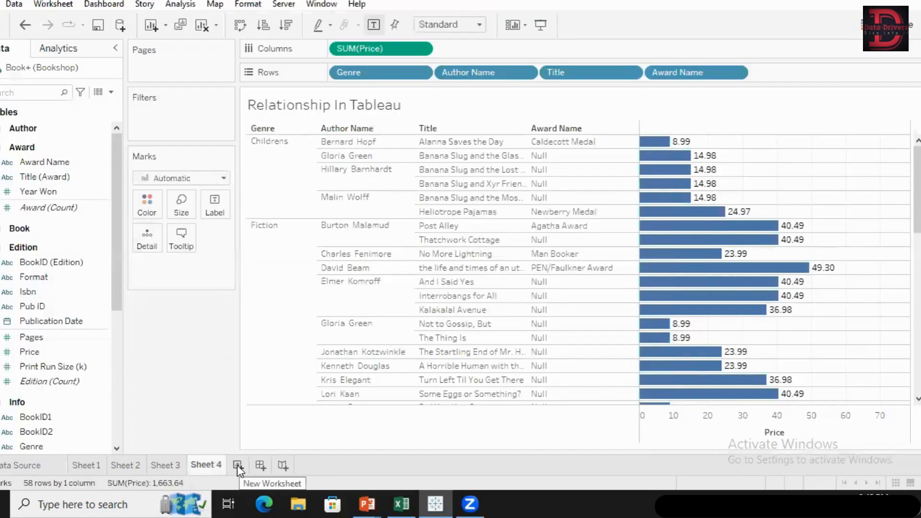
Create a new worksheet and collapse the field lists of the Award, Edition, Info and Overall Sales tables.
{"action": "left_click", "coordinate": [237, 465]}
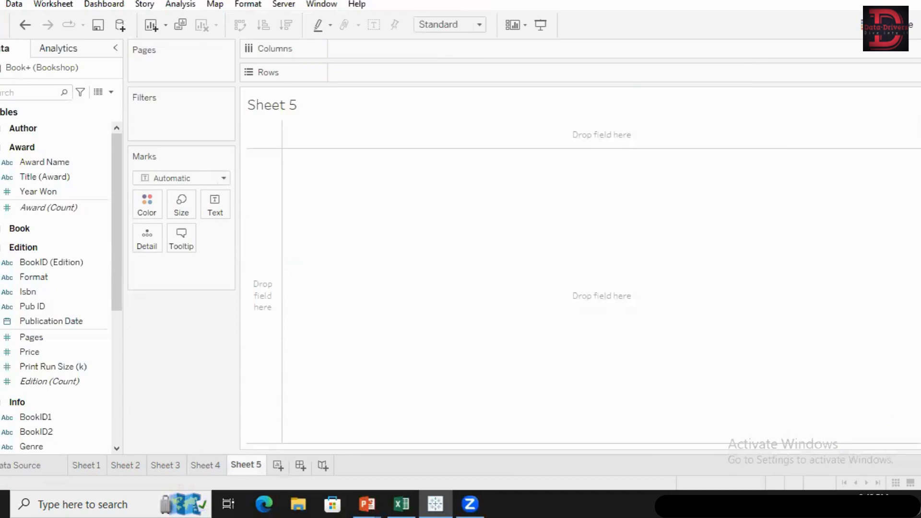
{"action": "left_click", "coordinate": [0, 147]}
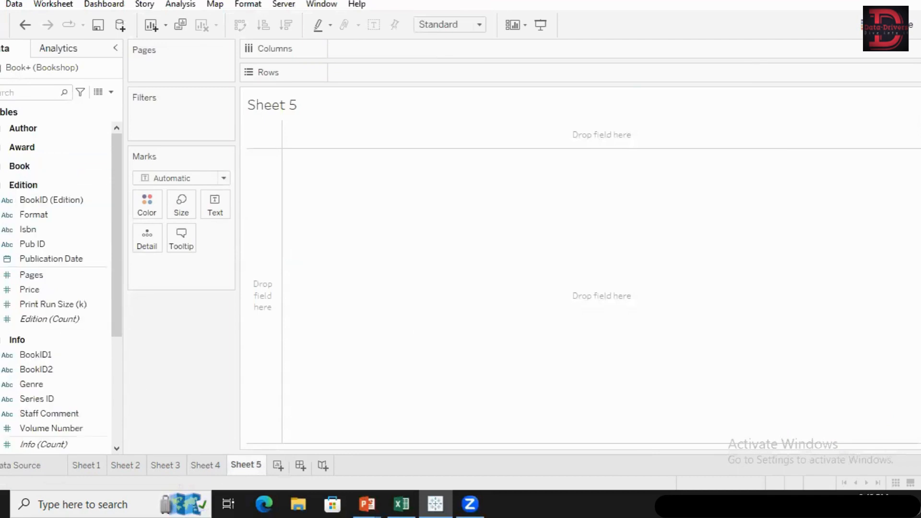
{"action": "left_click", "coordinate": [1, 184]}
{"action": "left_click", "coordinate": [1, 204]}
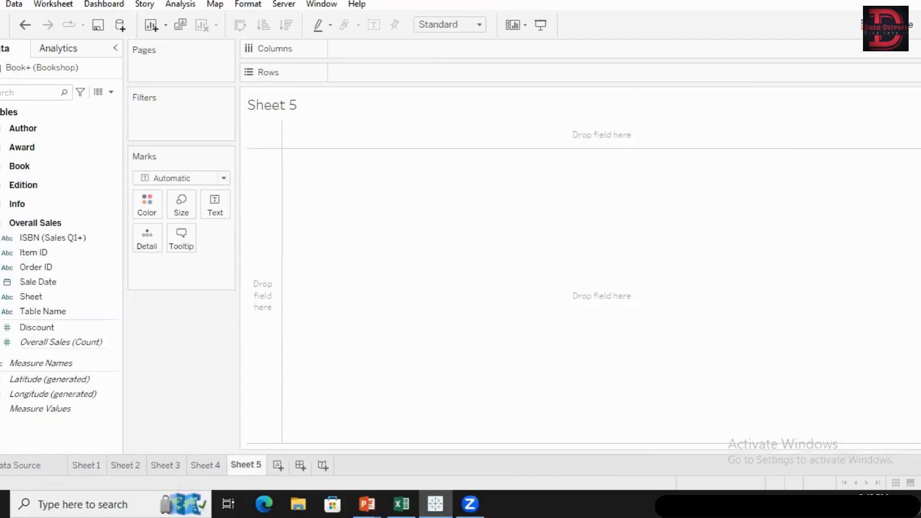
{"action": "left_click", "coordinate": [0, 223]}
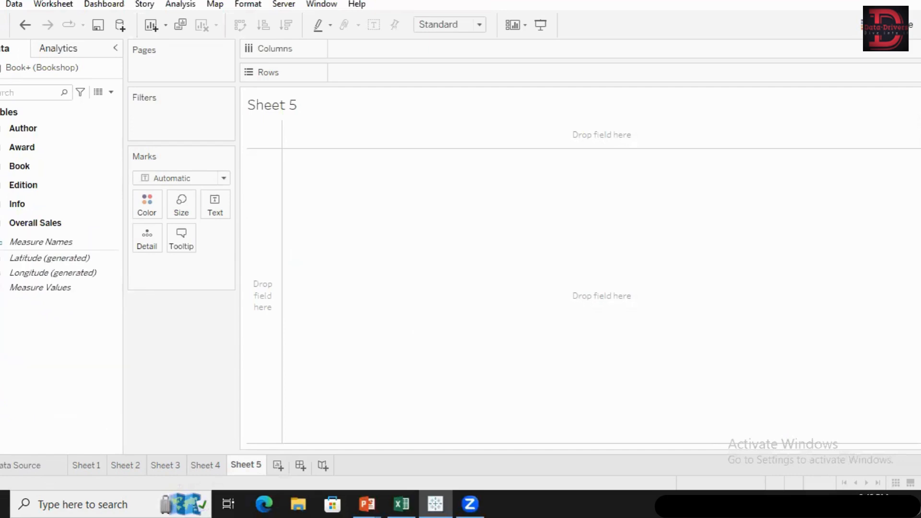
{"action": "left_click", "coordinate": [1, 222]}
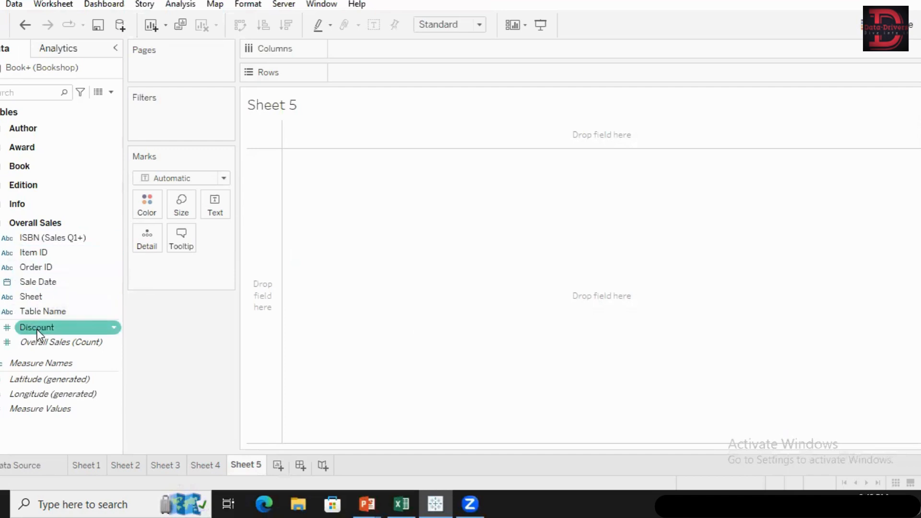
{"action": "left_click", "coordinate": [1, 223]}
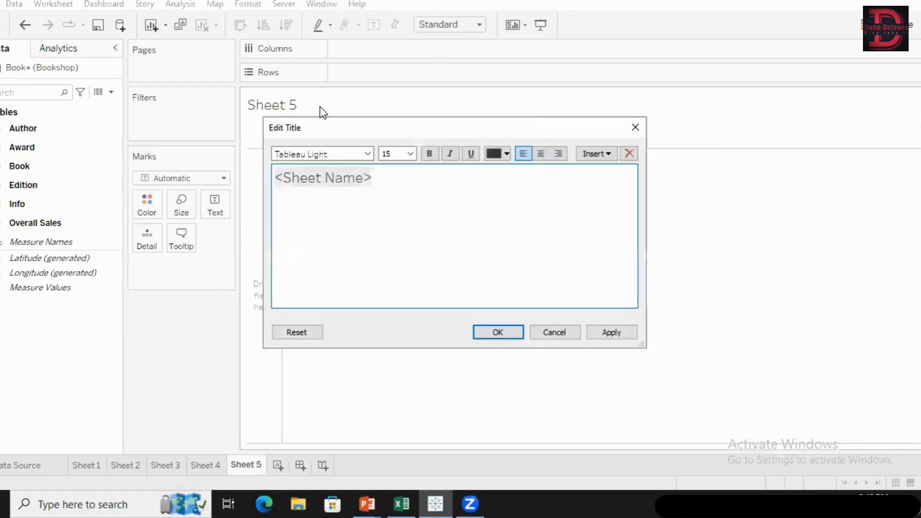
Replace the new worksheet's title with "Selling Price For Each Book" in bold.
{"action": "key", "text": "shift+Right"}
{"action": "key", "text": "shift+Right"}
{"action": "key", "text": "shift+Right"}
{"action": "key", "text": "shift+Right"}
{"action": "key", "text": "shift+Right"}
{"action": "key", "text": "shift+Right"}
{"action": "key", "text": "shift+Right"}
{"action": "key", "text": "shift+Right"}
{"action": "key", "text": "shift+Right"}
{"action": "key", "text": "shift+Right"}
{"action": "key", "text": "shift+Right"}
{"action": "key", "text": "shift+Right"}
{"action": "type", "text": "Sell"}
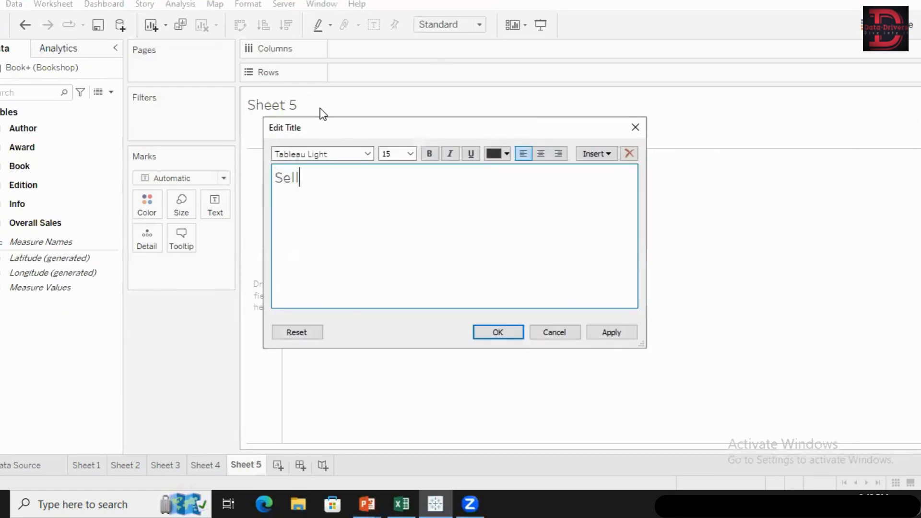
{"action": "type", "text": "ing Price For"}
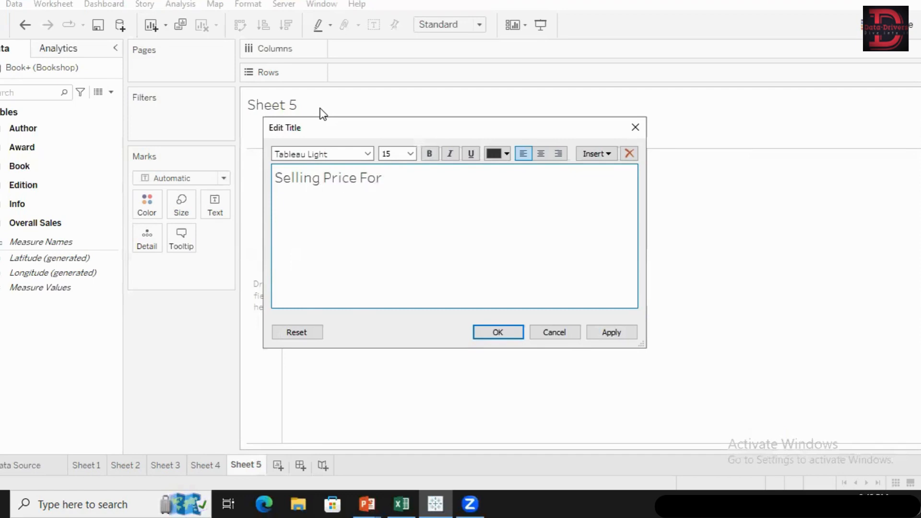
{"action": "type", "text": " Each Book"}
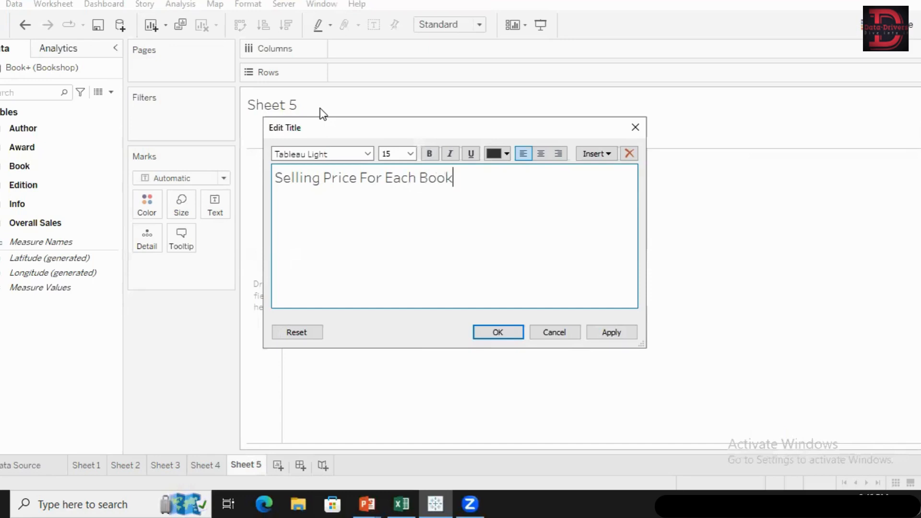
{"action": "key", "text": "ctrl+shift+Left"}
{"action": "key", "text": "ctrl+shift+Left"}
{"action": "key", "text": "ctrl+shift+Left"}
{"action": "key", "text": "ctrl+shift+Left"}
{"action": "key", "text": "ctrl+shift+Left"}
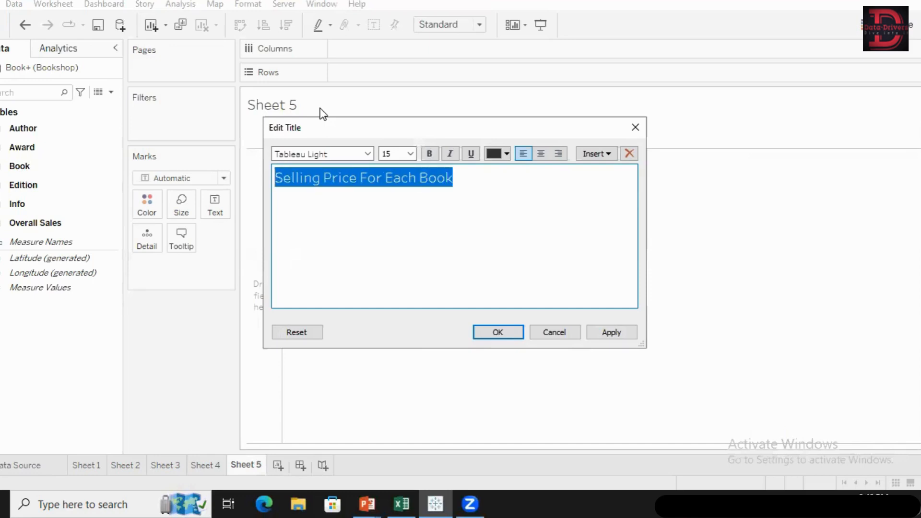
{"action": "key", "text": "ctrl+b"}
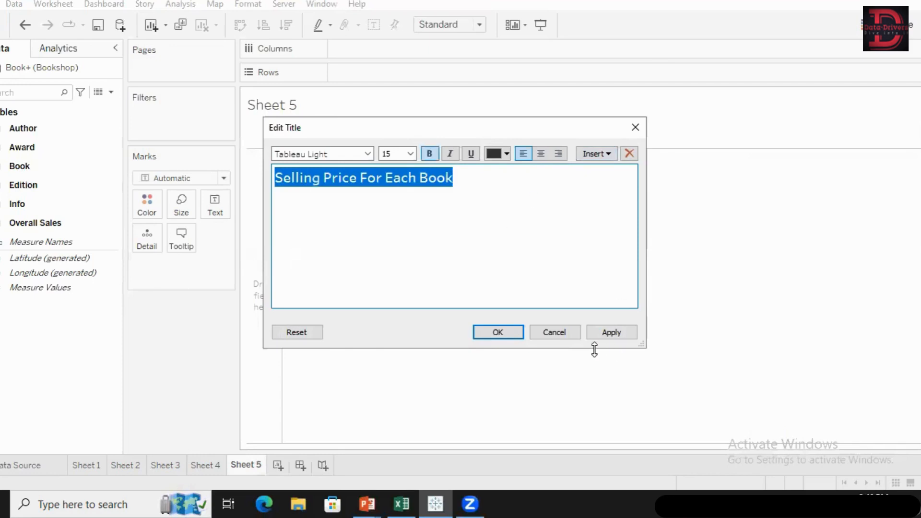
{"action": "left_click", "coordinate": [596, 333]}
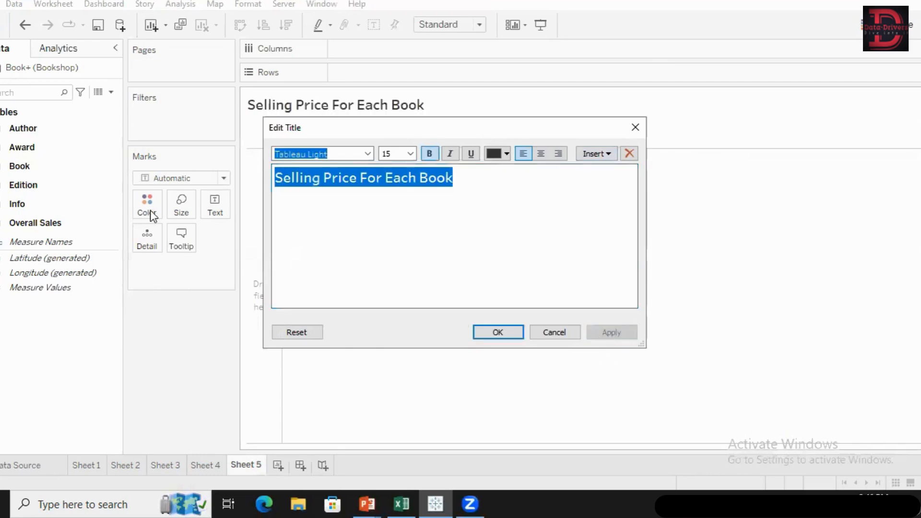
{"action": "left_click", "coordinate": [504, 333]}
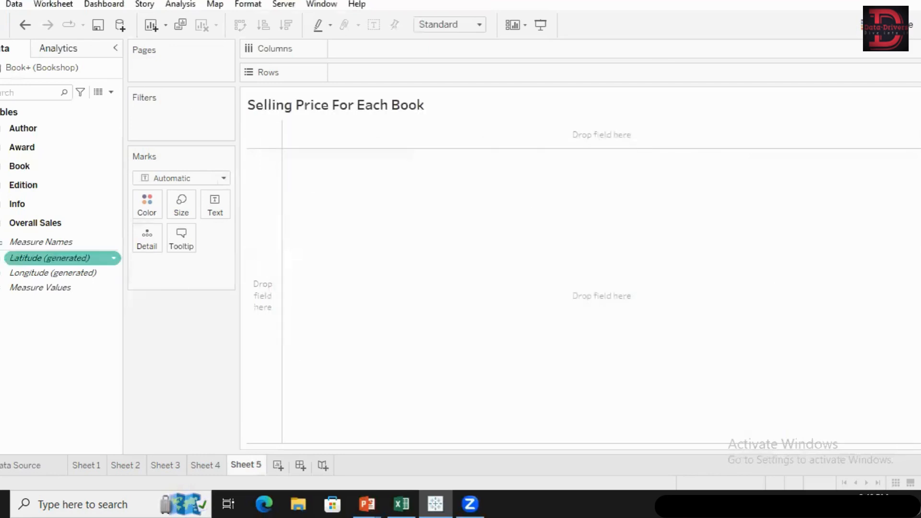
Expand the Overall Sales and Edition fields and start a calculated field named "Selling Price For Each Book".
{"action": "left_click", "coordinate": [1, 223]}
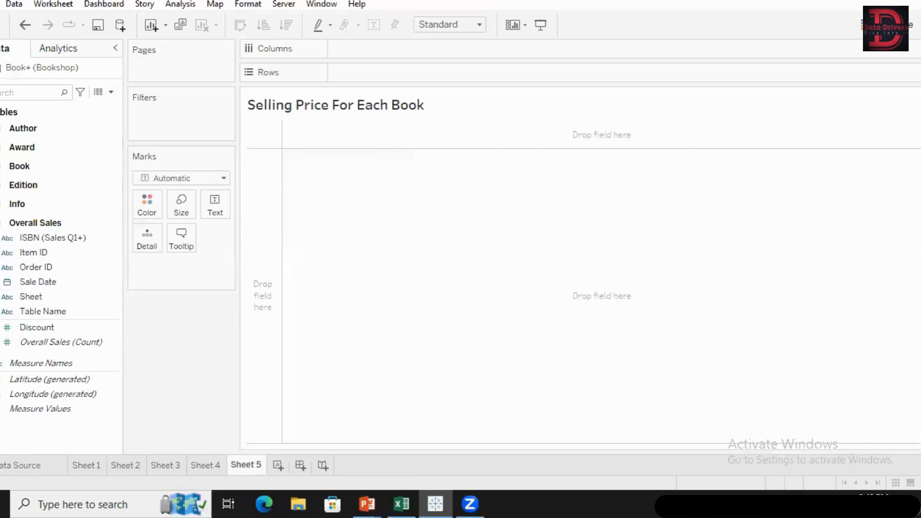
{"action": "left_click", "coordinate": [0, 185]}
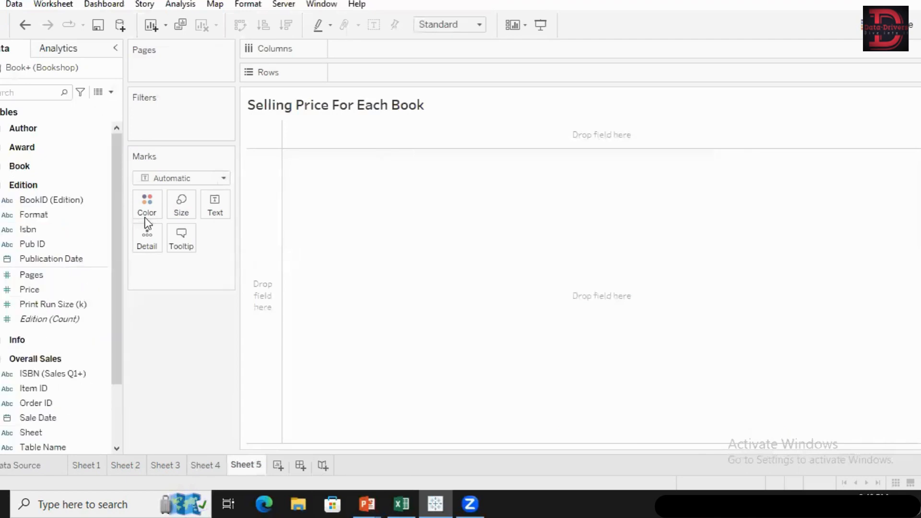
{"action": "left_click", "coordinate": [111, 94]}
{"action": "left_click", "coordinate": [10, 106]}
{"action": "type", "text": "S"}
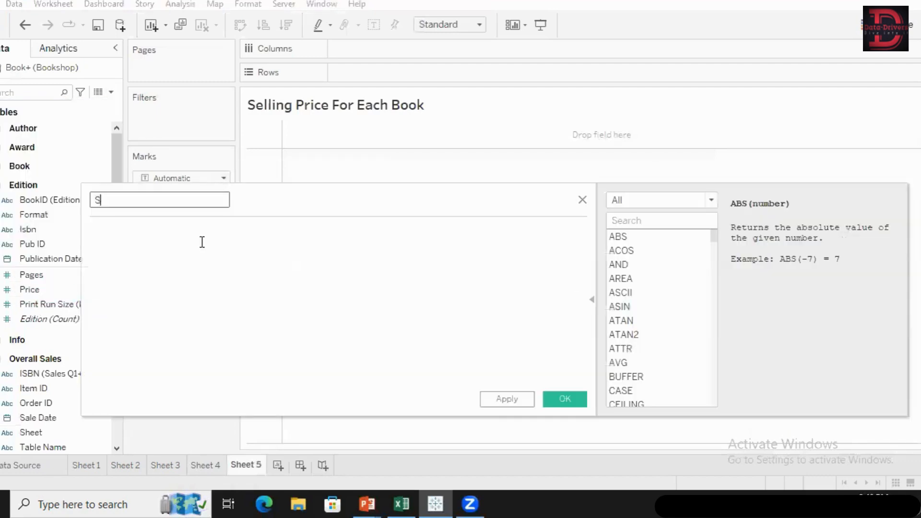
{"action": "type", "text": "elling Price For Each "}
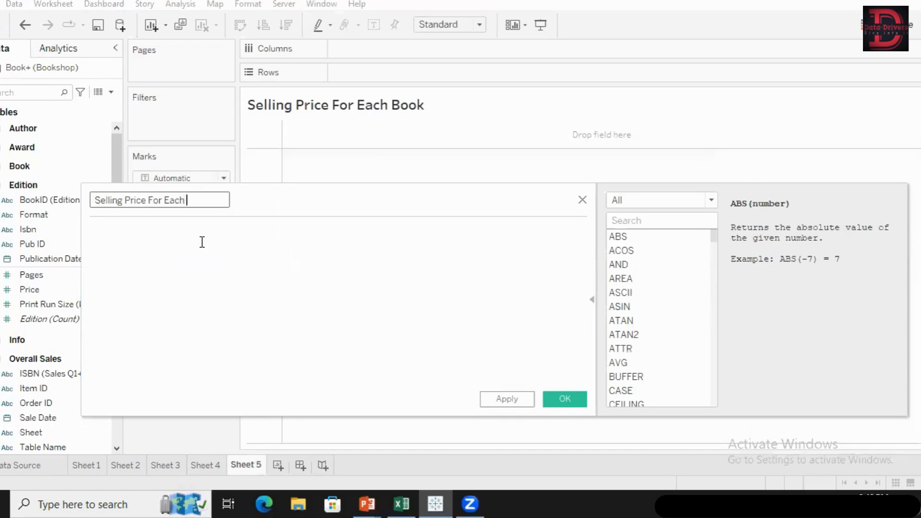
{"action": "type", "text": "Book"}
{"action": "left_click", "coordinate": [202, 242]}
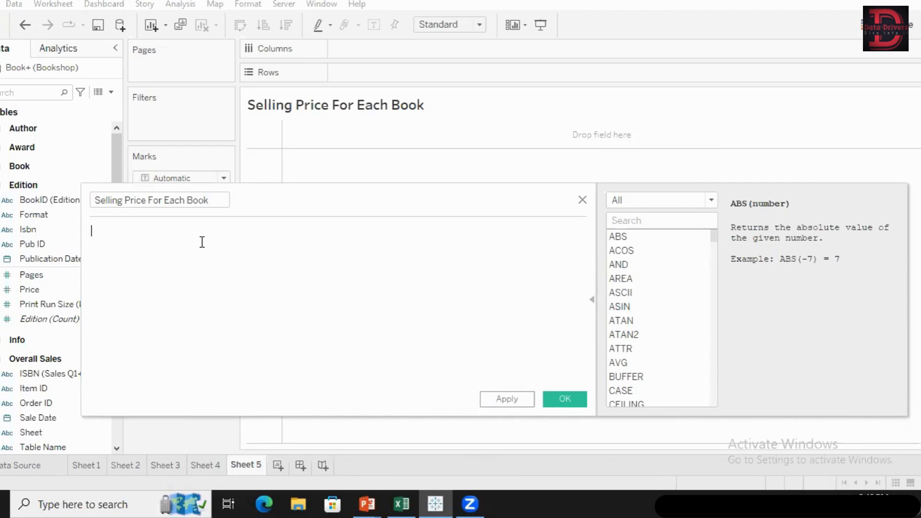
Define the calculated field's formula as [Price]- [Discount] and save it.
{"action": "type", "text": "pric"}
{"action": "key", "text": "Return"}
{"action": "type", "text": "- dis"}
{"action": "key", "text": "Return"}
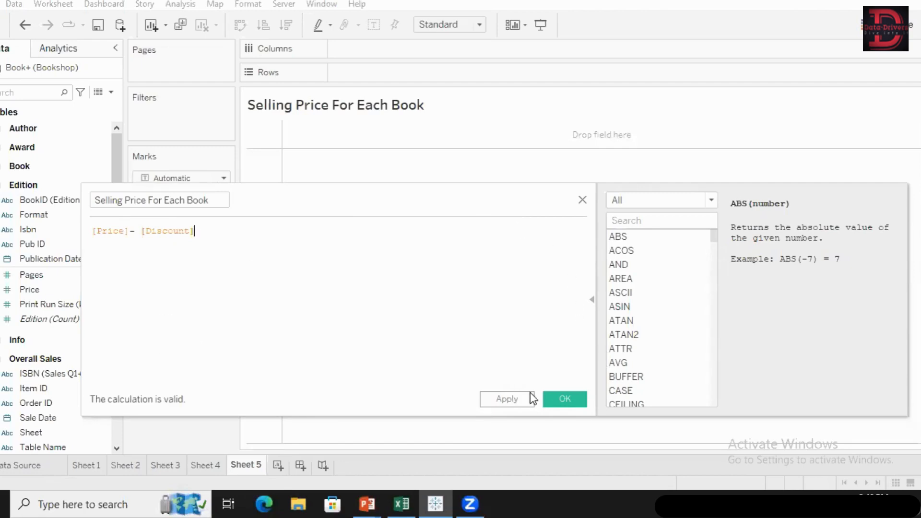
{"action": "left_click", "coordinate": [562, 398]}
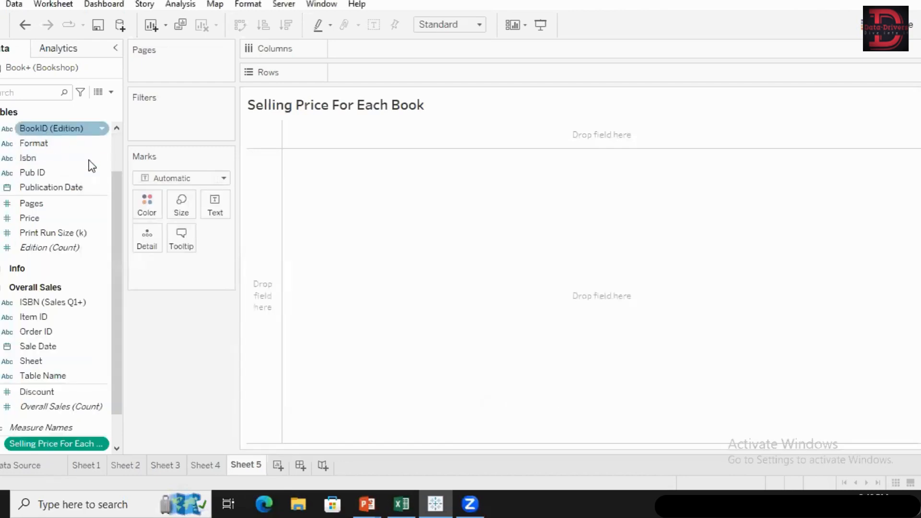
Expand the Book table's fields and list the book Title on the worksheet's rows.
{"action": "scroll", "coordinate": [88, 192], "scroll_direction": "up", "scroll_amount": 2}
{"action": "scroll", "coordinate": [89, 205], "scroll_direction": "up", "scroll_amount": 1}
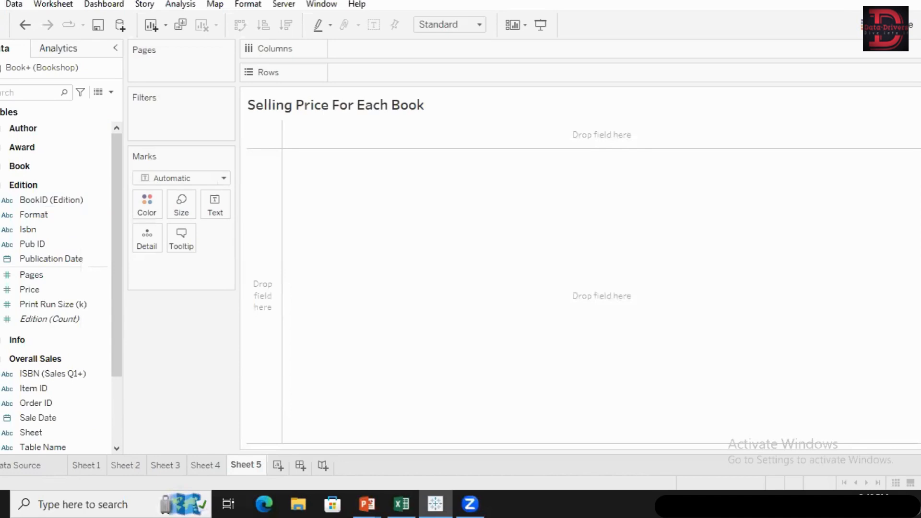
{"action": "left_click", "coordinate": [0, 148]}
{"action": "left_click", "coordinate": [1, 147]}
{"action": "left_click", "coordinate": [1, 166]}
{"action": "left_click_drag", "start_coordinate": [44, 212], "coordinate": [341, 82]}
Add Selling Price For Each Book to the rows after Title, make it discrete, and widen its column.
{"action": "left_click", "coordinate": [42, 338]}
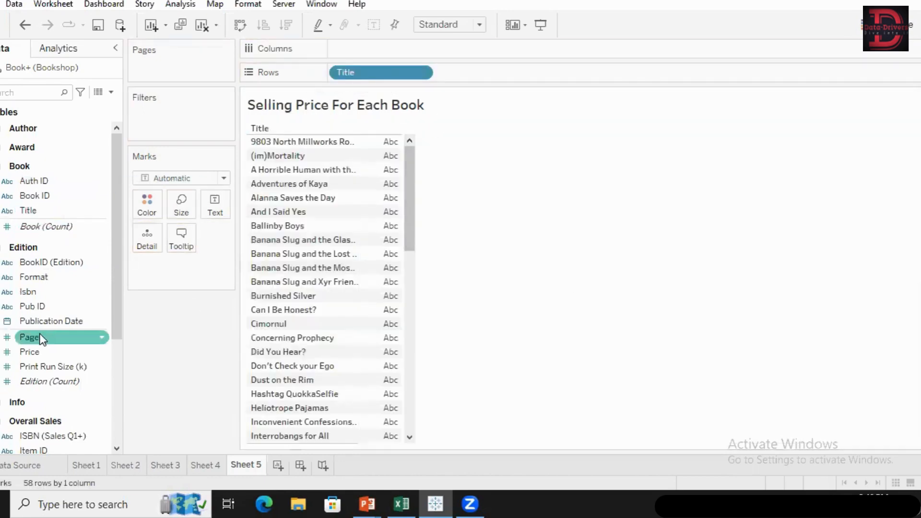
{"action": "scroll", "coordinate": [93, 246], "scroll_direction": "down", "scroll_amount": 5}
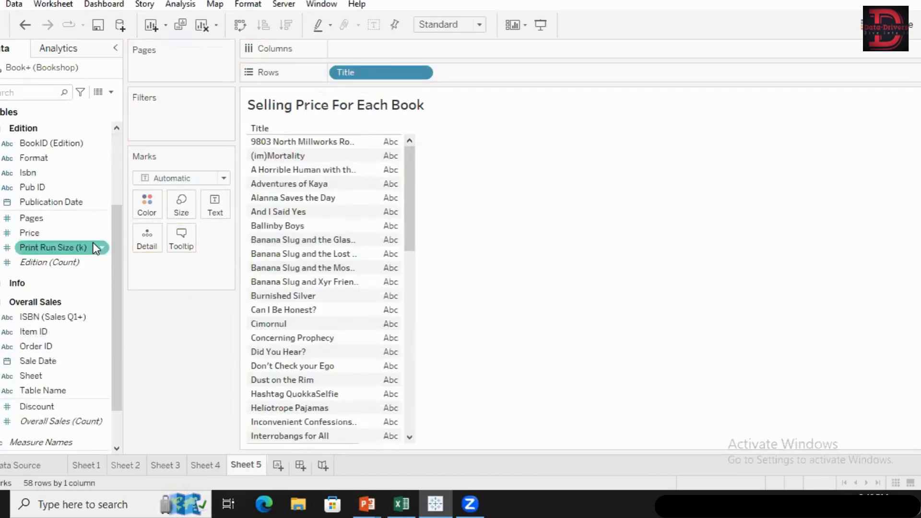
{"action": "scroll", "coordinate": [93, 242], "scroll_direction": "down", "scroll_amount": 3}
{"action": "left_click_drag", "start_coordinate": [72, 400], "coordinate": [493, 67]}
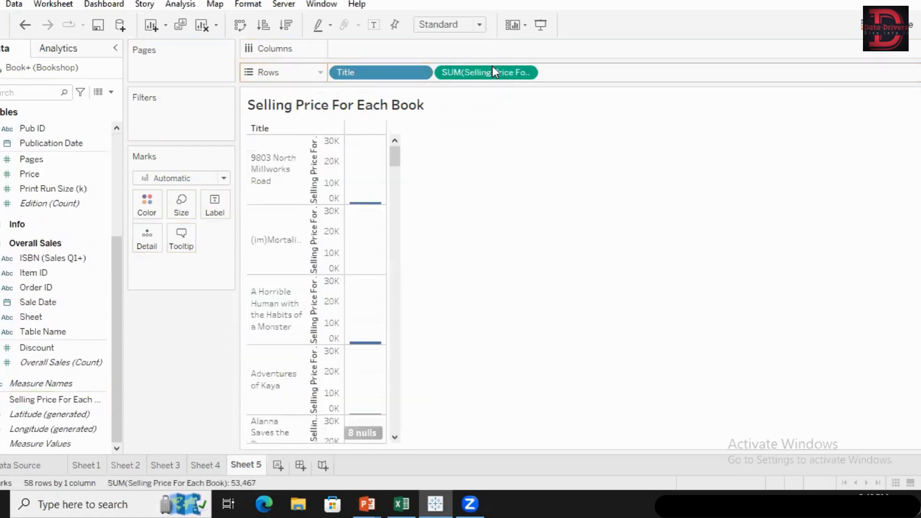
{"action": "left_click", "coordinate": [526, 73]}
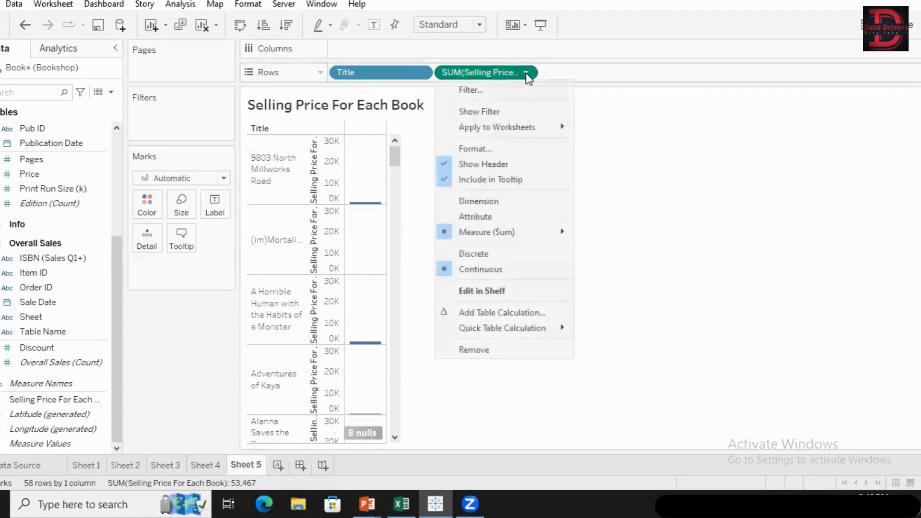
{"action": "left_click", "coordinate": [502, 254]}
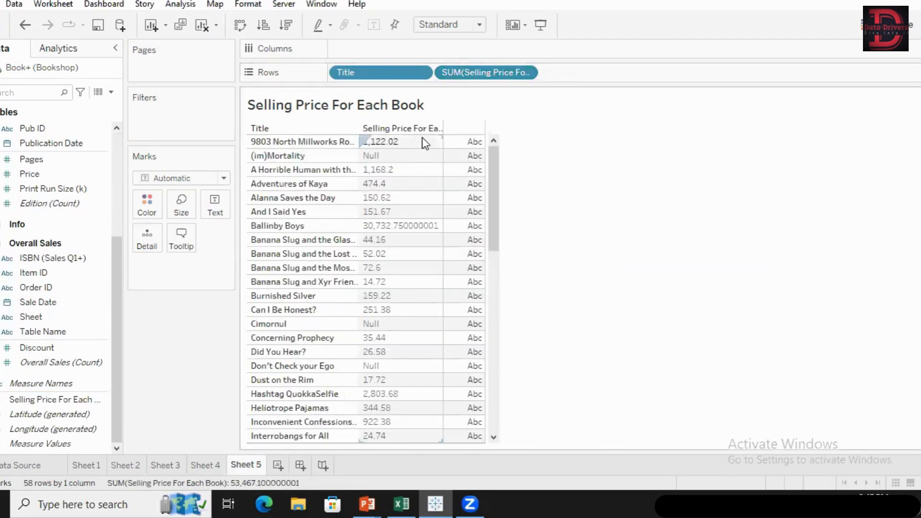
{"action": "left_click_drag", "start_coordinate": [443, 195], "coordinate": [458, 196]}
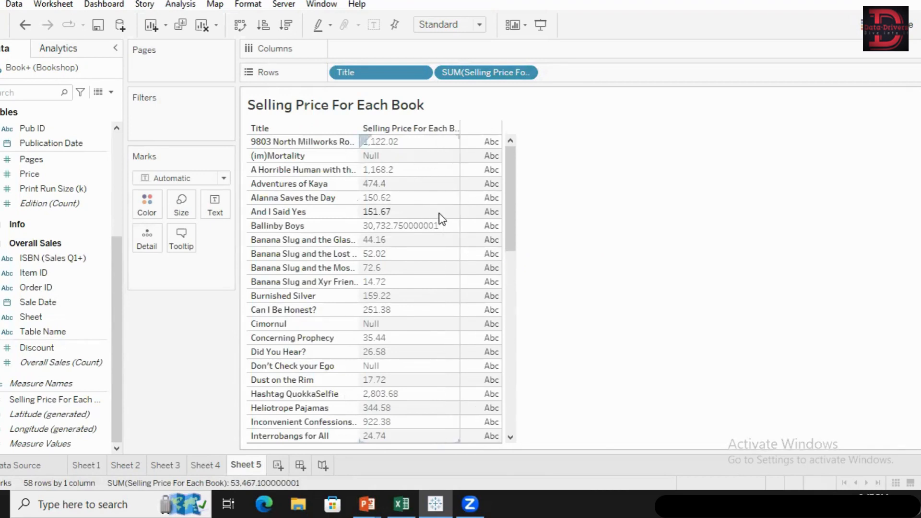
Sort the book titles in descending order of selling price.
{"action": "scroll", "coordinate": [439, 213], "scroll_direction": "down", "scroll_amount": 3}
{"action": "scroll", "coordinate": [439, 213], "scroll_direction": "up", "scroll_amount": 3}
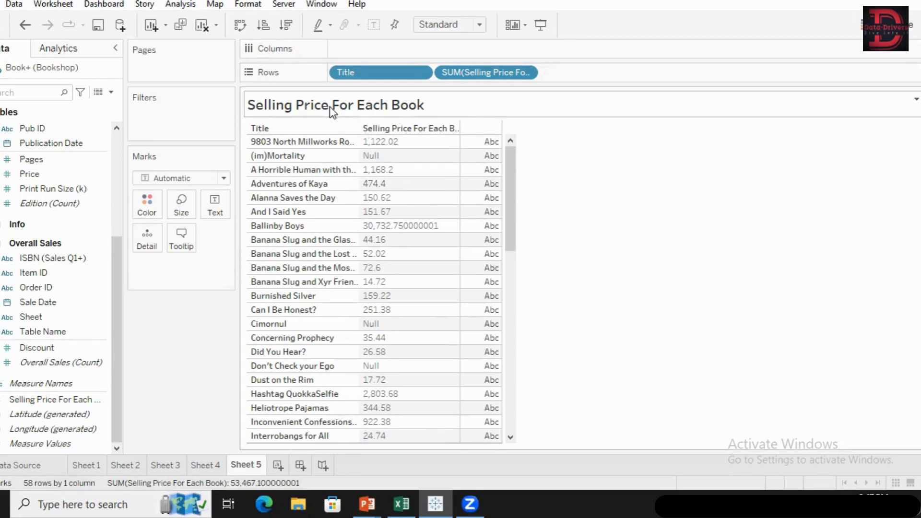
{"action": "left_click", "coordinate": [289, 28]}
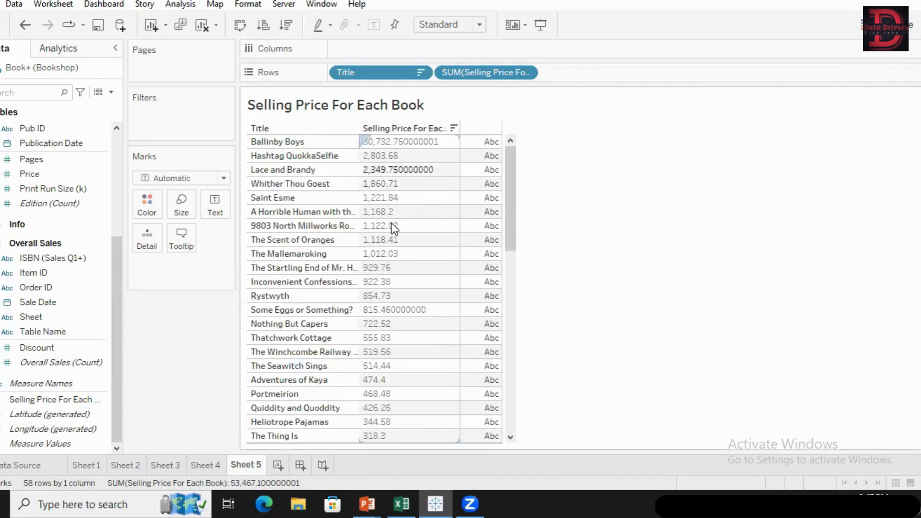
Format the selling price header values as Currency (Standard) with the English (United States) locale.
{"action": "left_click", "coordinate": [380, 185]}
{"action": "right_click", "coordinate": [380, 185]}
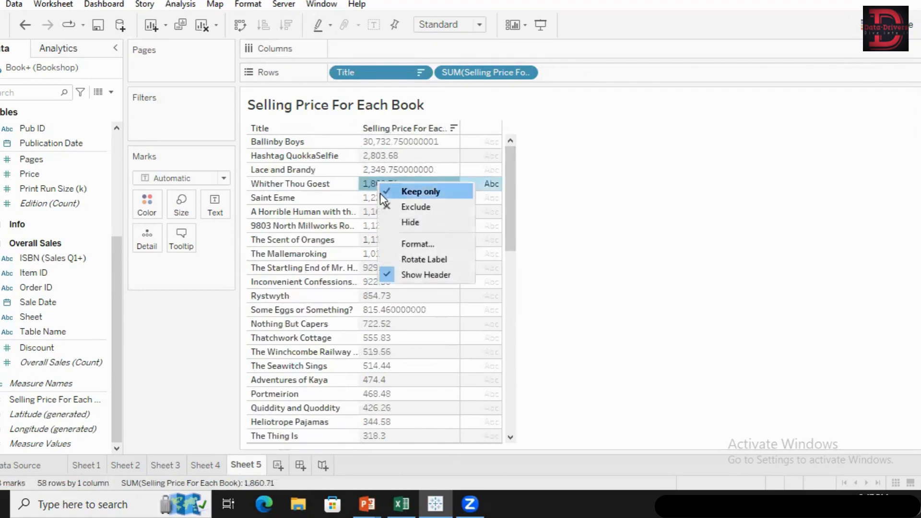
{"action": "left_click", "coordinate": [407, 246]}
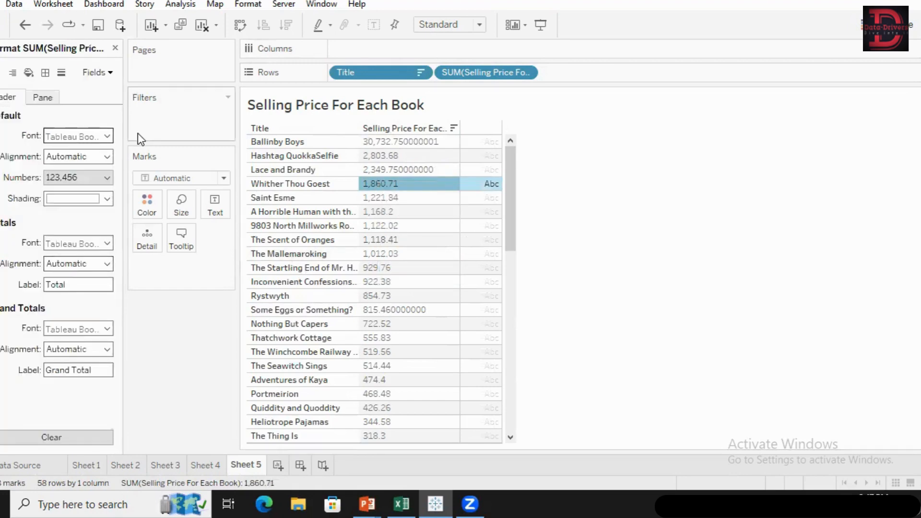
{"action": "left_click", "coordinate": [106, 178]}
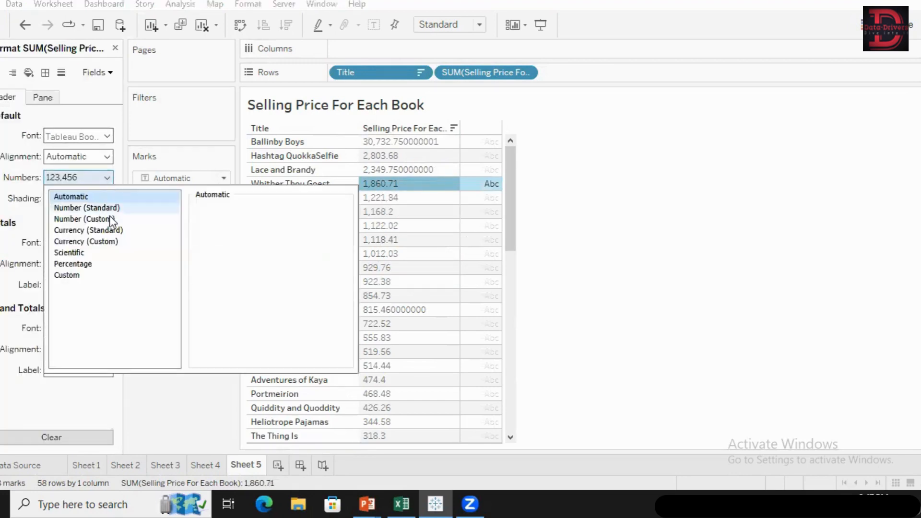
{"action": "left_click", "coordinate": [112, 231]}
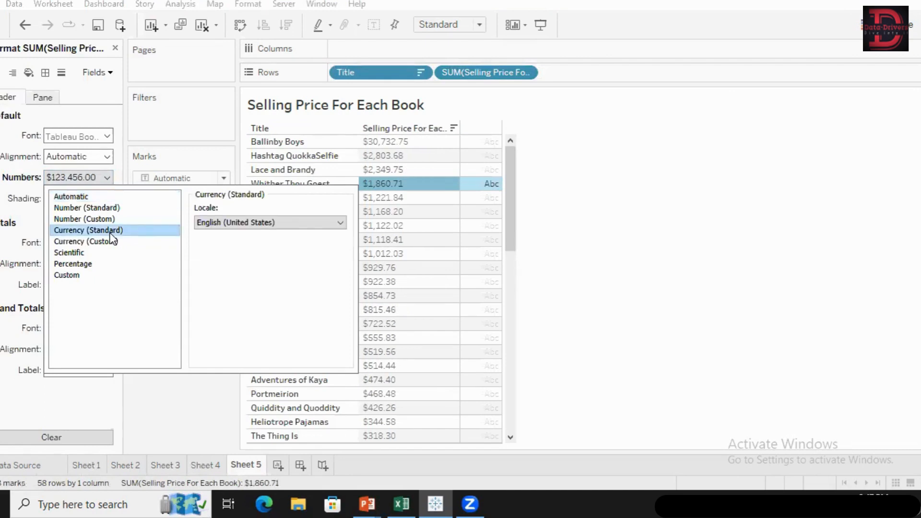
{"action": "left_click", "coordinate": [199, 408]}
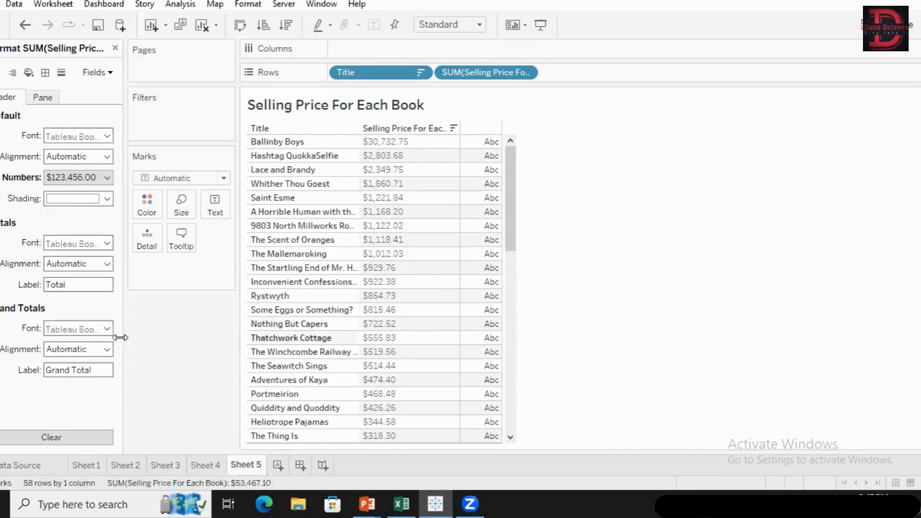
{"action": "left_click", "coordinate": [116, 47]}
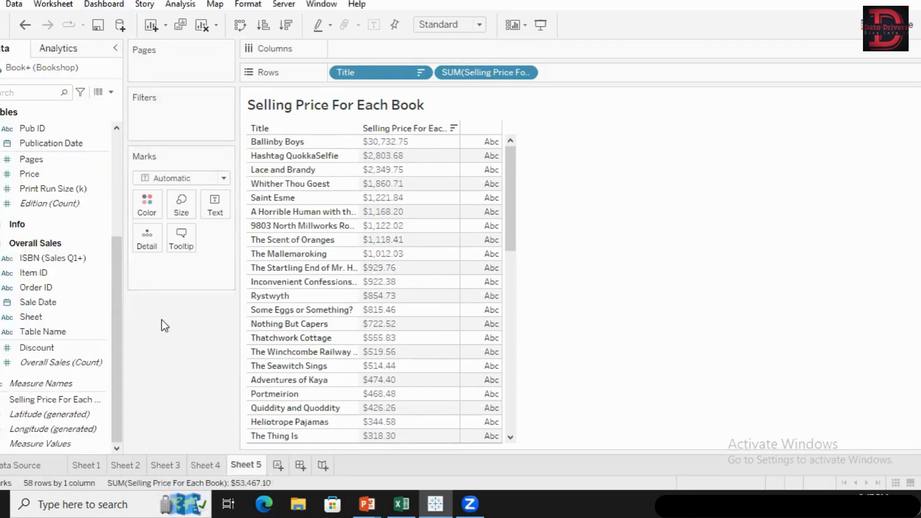
Collapse the Edition and Book field lists and expand the Author table's fields.
{"action": "scroll", "coordinate": [97, 383], "scroll_direction": "up", "scroll_amount": 4}
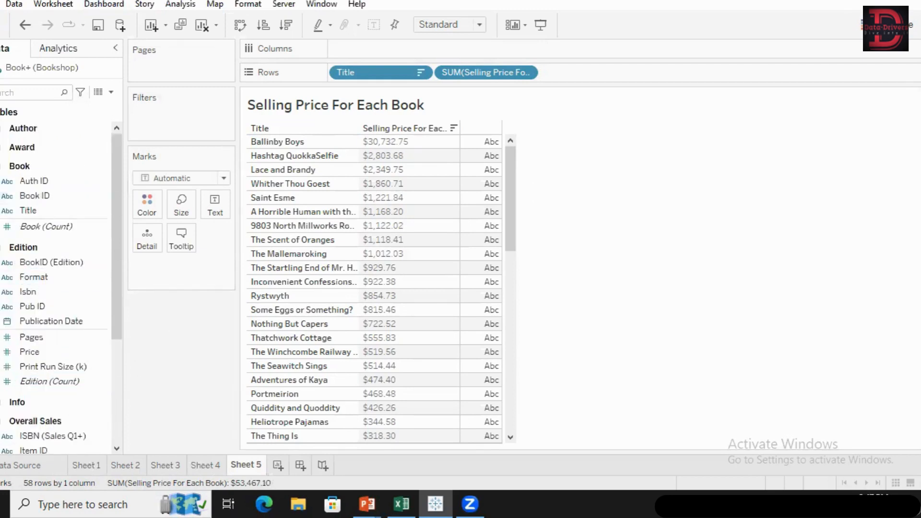
{"action": "left_click", "coordinate": [0, 247]}
{"action": "left_click", "coordinate": [1, 166]}
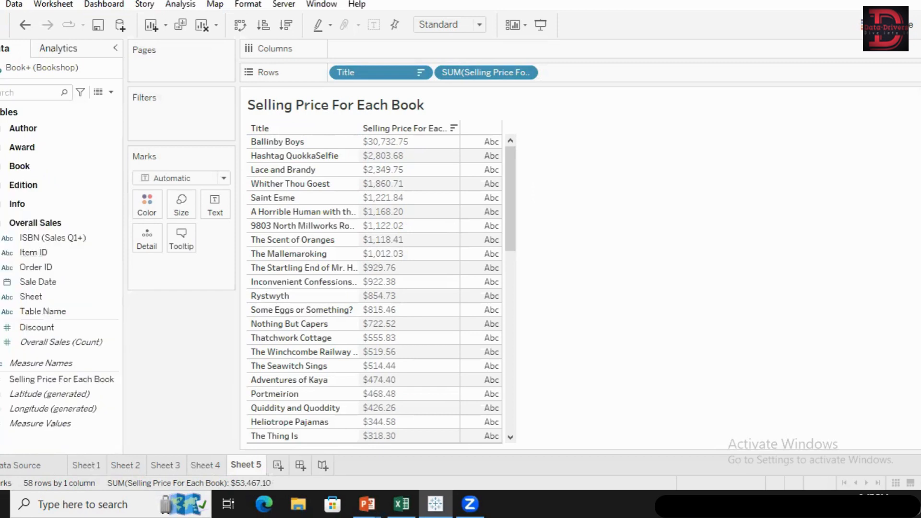
{"action": "left_click", "coordinate": [1, 146]}
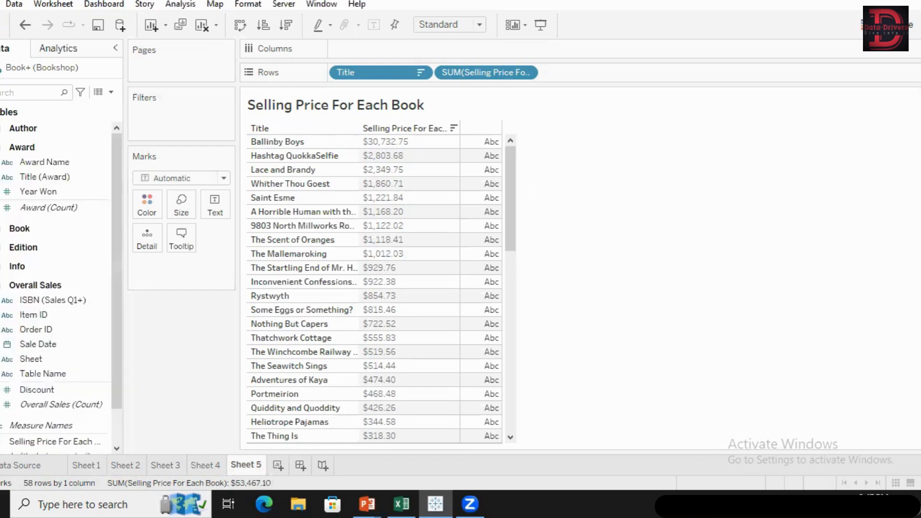
{"action": "left_click", "coordinate": [1, 146]}
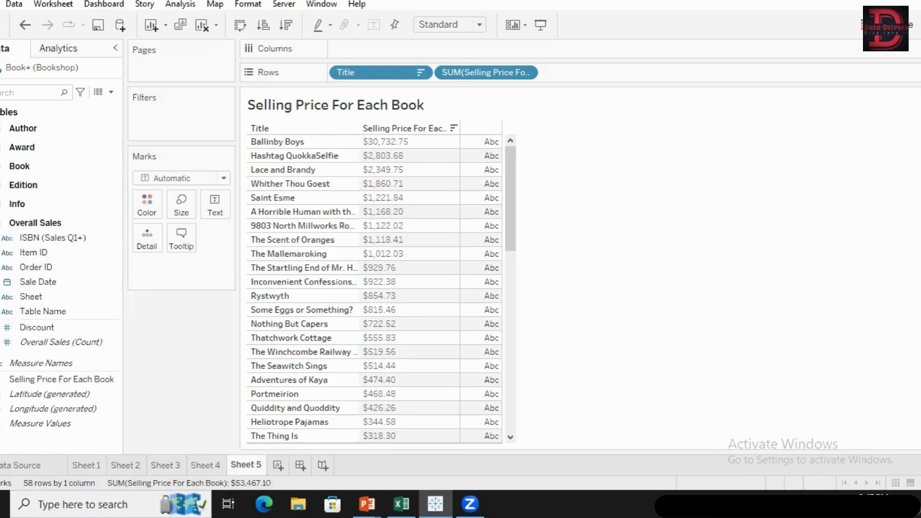
{"action": "left_click", "coordinate": [0, 128]}
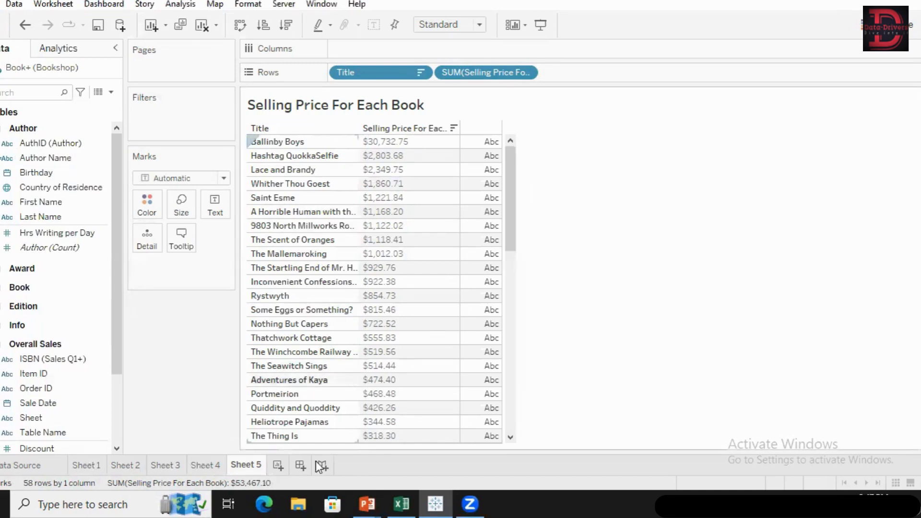
Add a new worksheet and replace its title with "Hours Of Writing".
{"action": "left_click", "coordinate": [279, 464]}
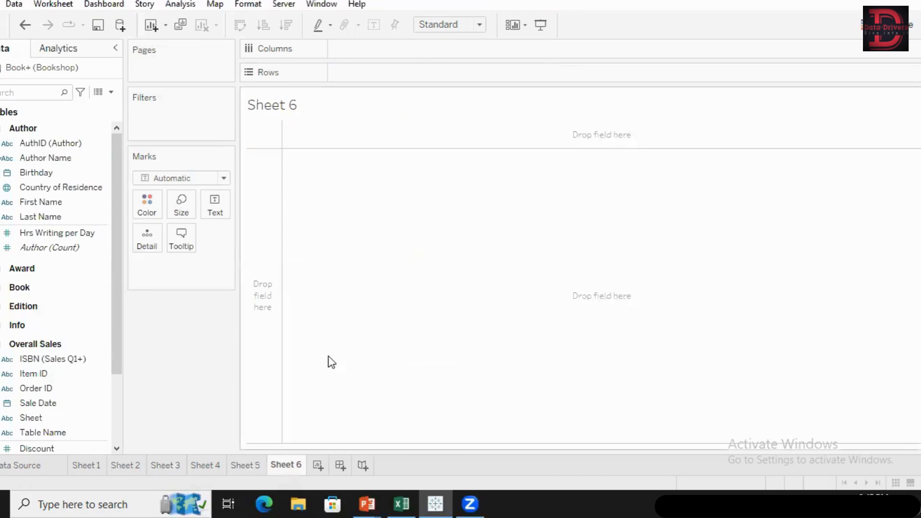
{"action": "double_click", "coordinate": [335, 108]}
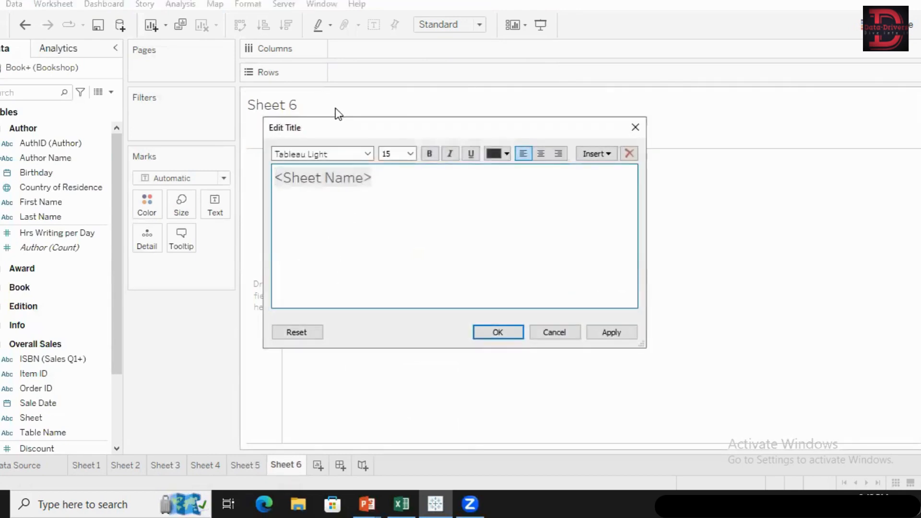
{"action": "type", "text": "Hours O"}
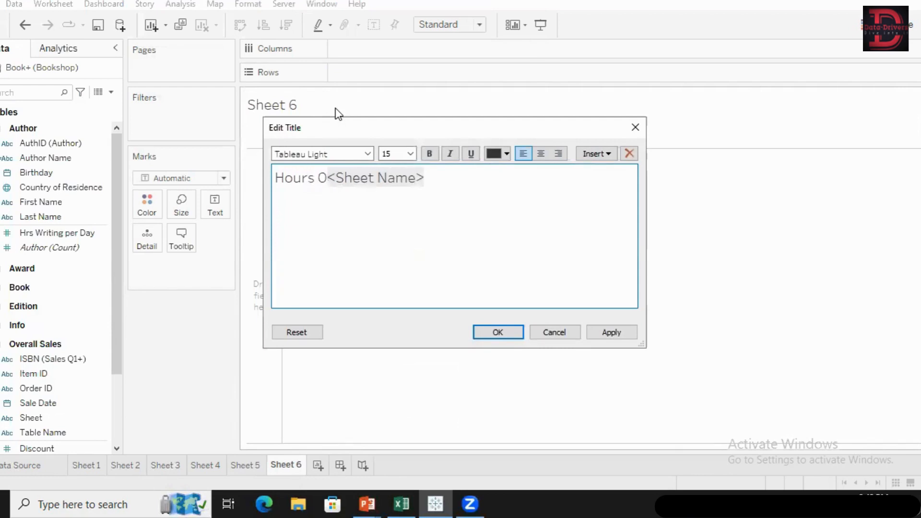
{"action": "key", "text": "BackSpace"}
{"action": "type", "text": "Of Wi<Sheet"}
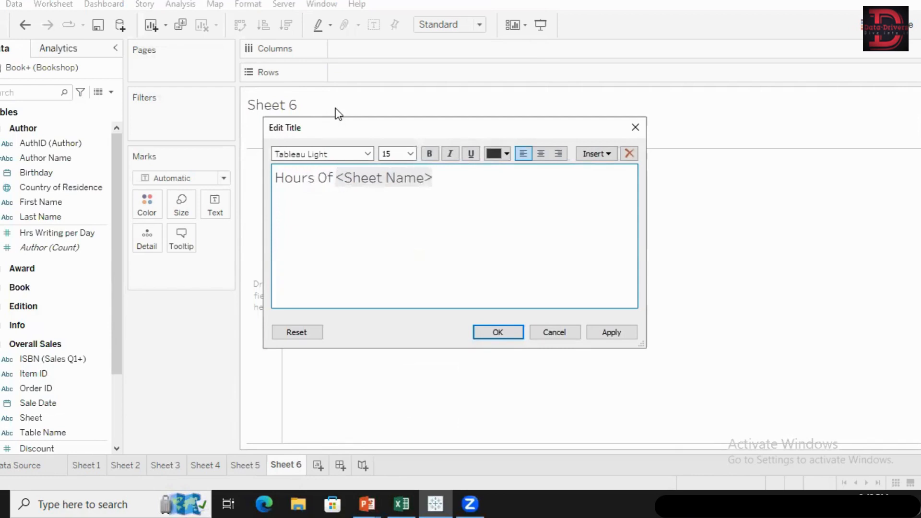
{"action": "key", "text": "BackSpace"}
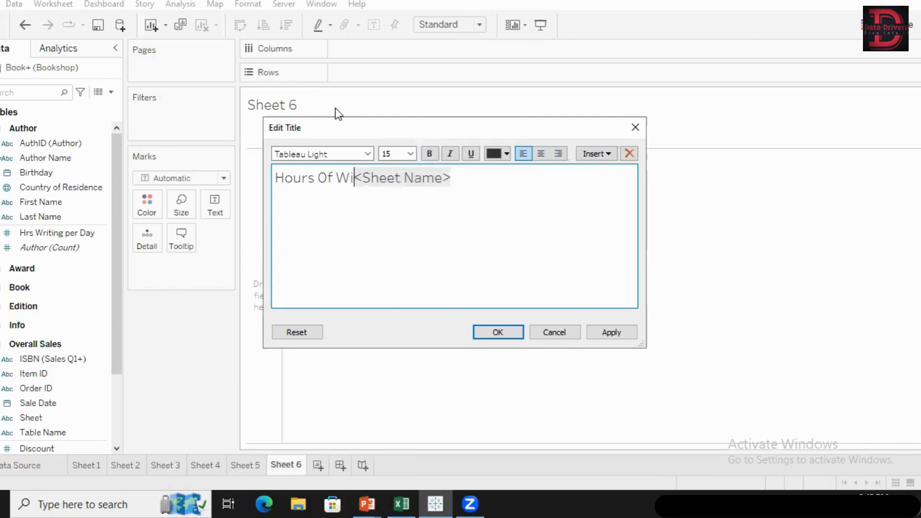
{"action": "key", "text": "BackSpace"}
{"action": "type", "text": "r"}
{"action": "type", "text": "iti"}
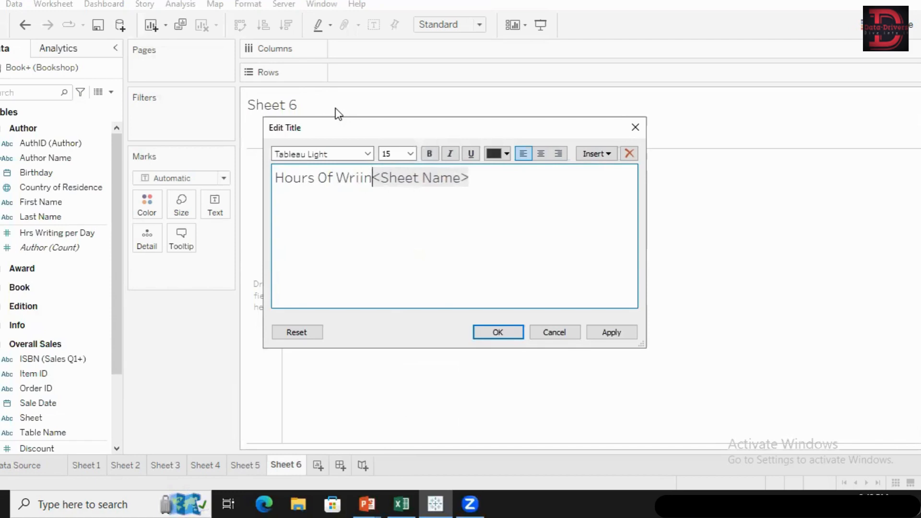
{"action": "key", "text": "BackSpace"}
{"action": "key", "text": "BackSpace"}
{"action": "type", "text": "ting"}
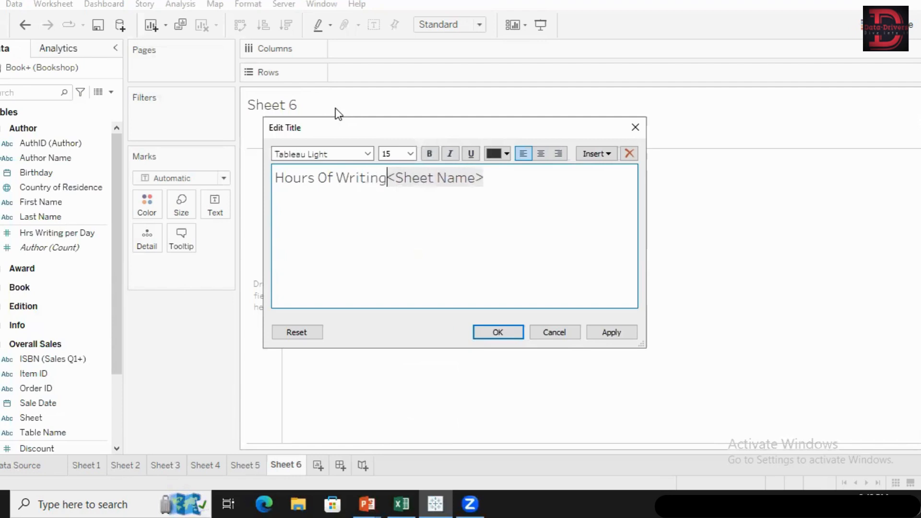
{"action": "key", "text": "shift+Right"}
{"action": "key", "text": "shift+End"}
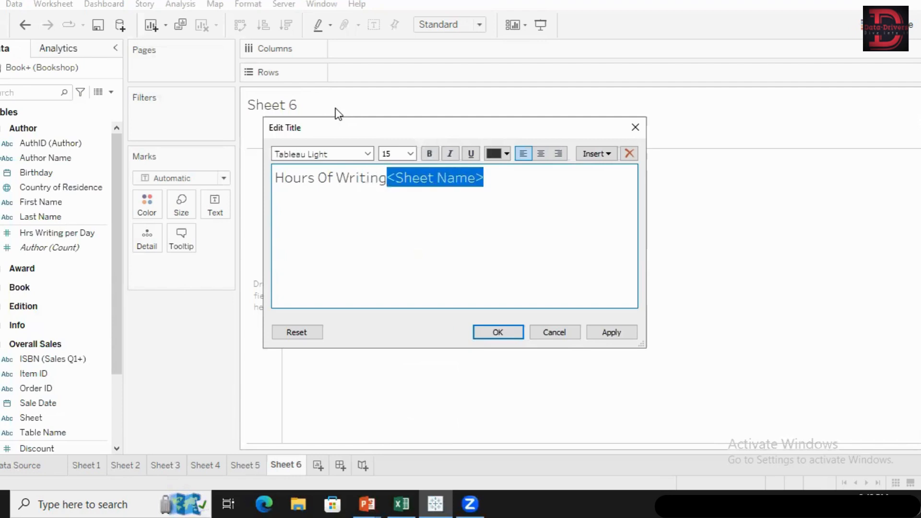
{"action": "key", "text": "BackSpace"}
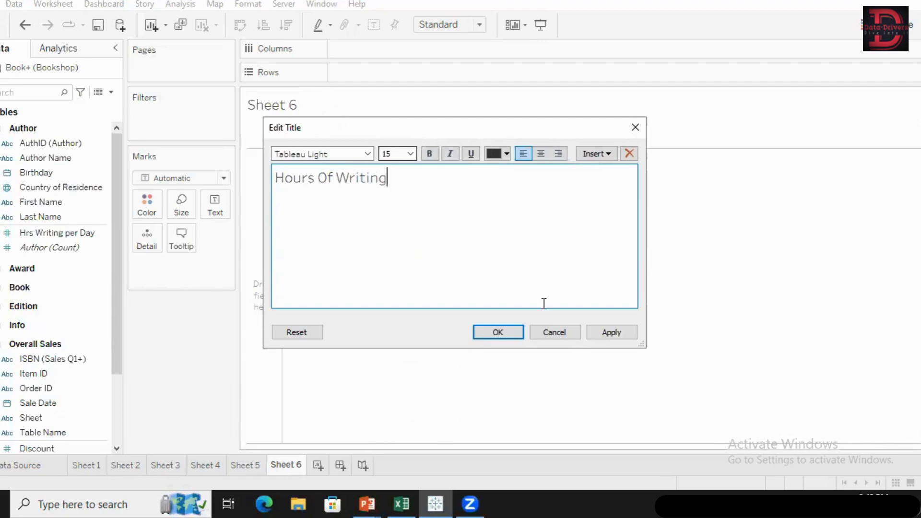
{"action": "left_click", "coordinate": [499, 331]}
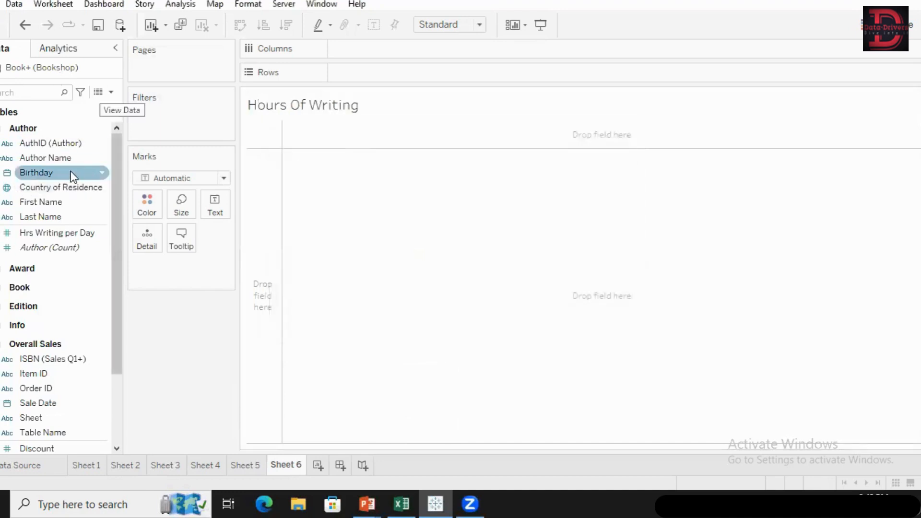
Place Author Name and Hrs Writing per Day on the rows and make the hours measure discrete.
{"action": "left_click_drag", "start_coordinate": [65, 158], "coordinate": [416, 85]}
{"action": "left_click_drag", "start_coordinate": [49, 233], "coordinate": [492, 70]}
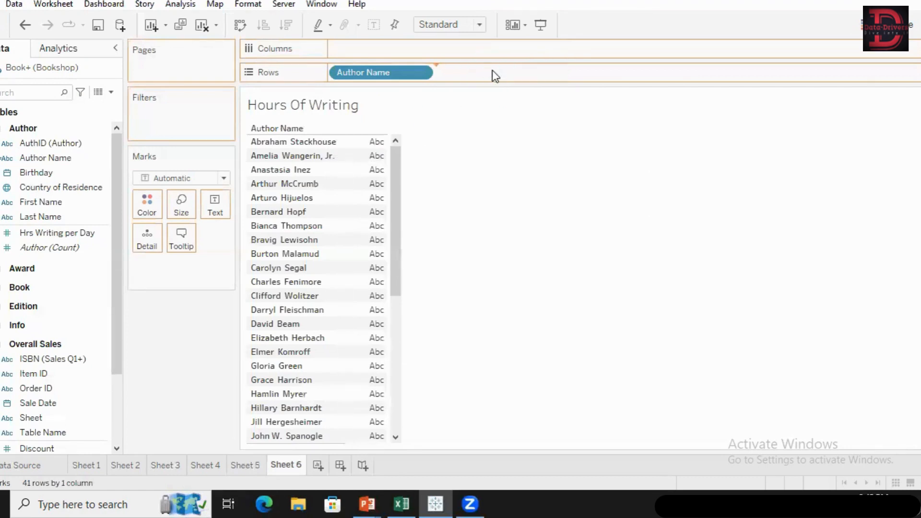
{"action": "left_click", "coordinate": [526, 72]}
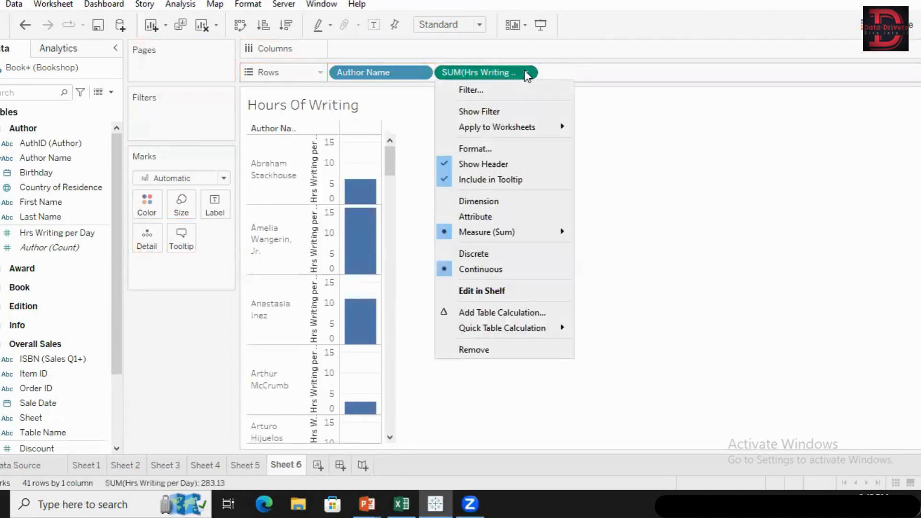
{"action": "left_click", "coordinate": [501, 255]}
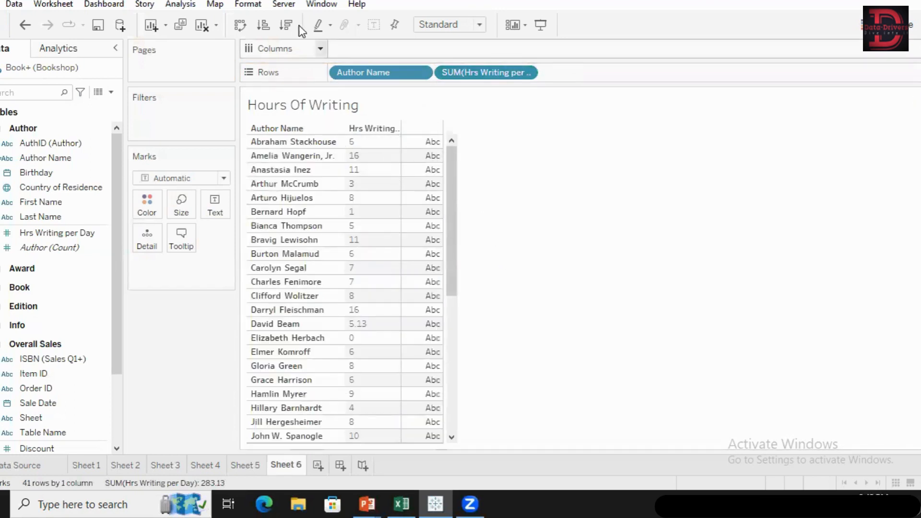
Sort the authors in descending order of writing hours per day.
{"action": "left_click", "coordinate": [287, 25]}
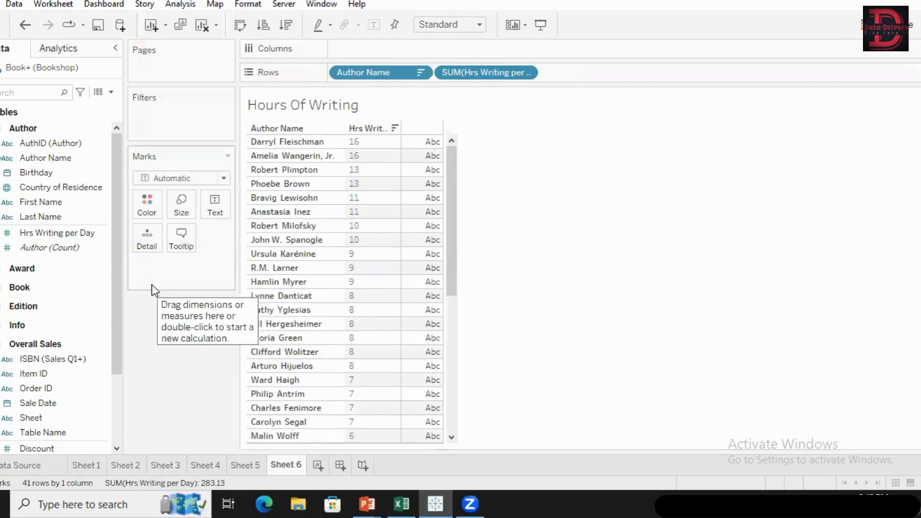
{"action": "left_click", "coordinate": [59, 171]}
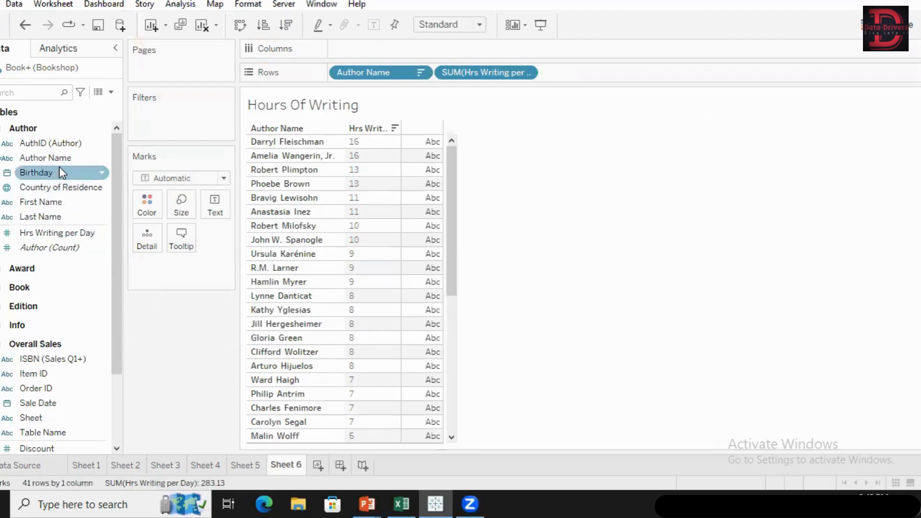
{"action": "left_click", "coordinate": [30, 203]}
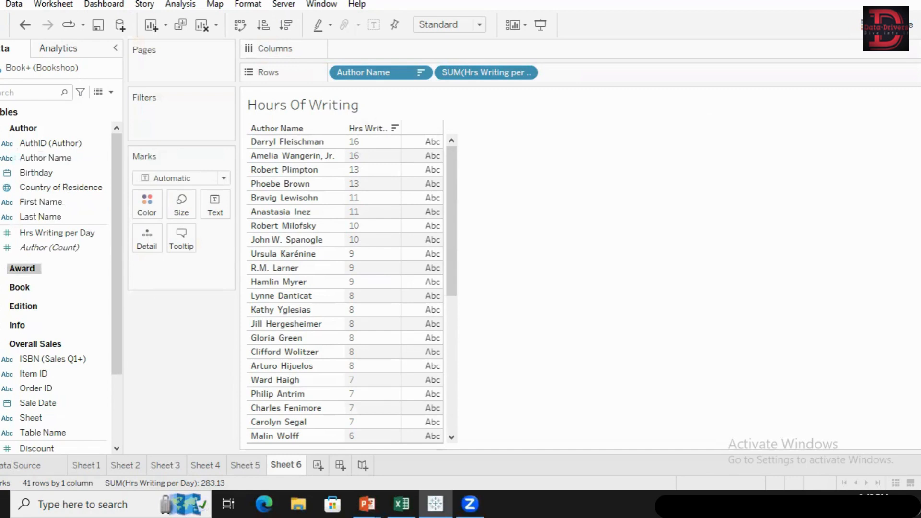
Try filtering the worksheet by Award (Count) with a range of 1 to 5, and remove that filter.
{"action": "left_click", "coordinate": [22, 268]}
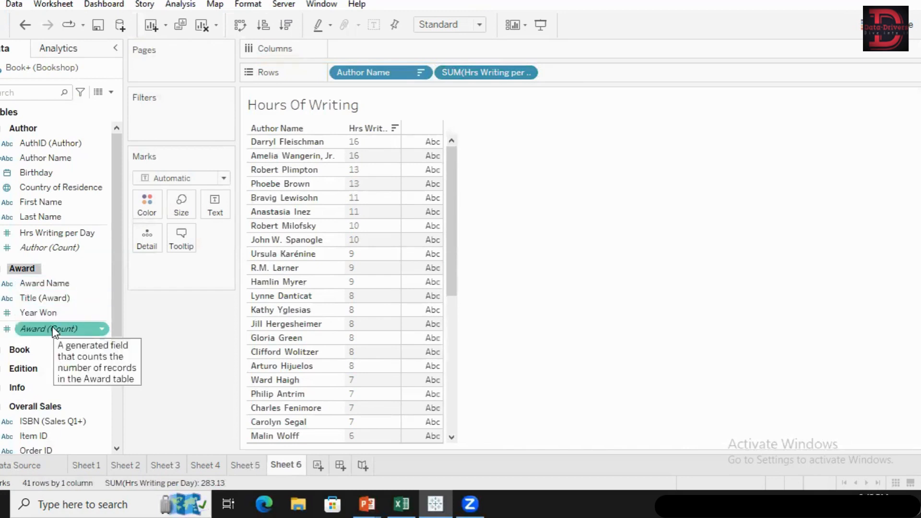
{"action": "left_click_drag", "start_coordinate": [53, 329], "coordinate": [168, 99]}
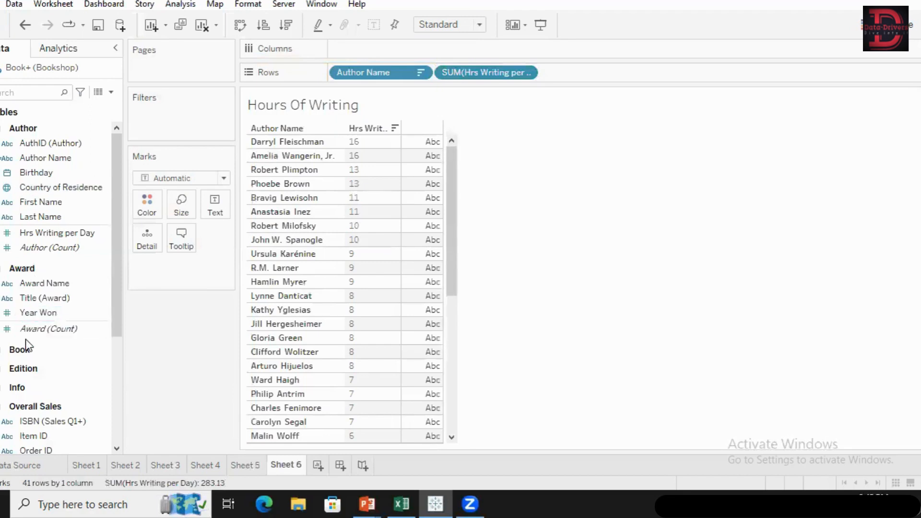
{"action": "left_click_drag", "start_coordinate": [25, 330], "coordinate": [168, 111]}
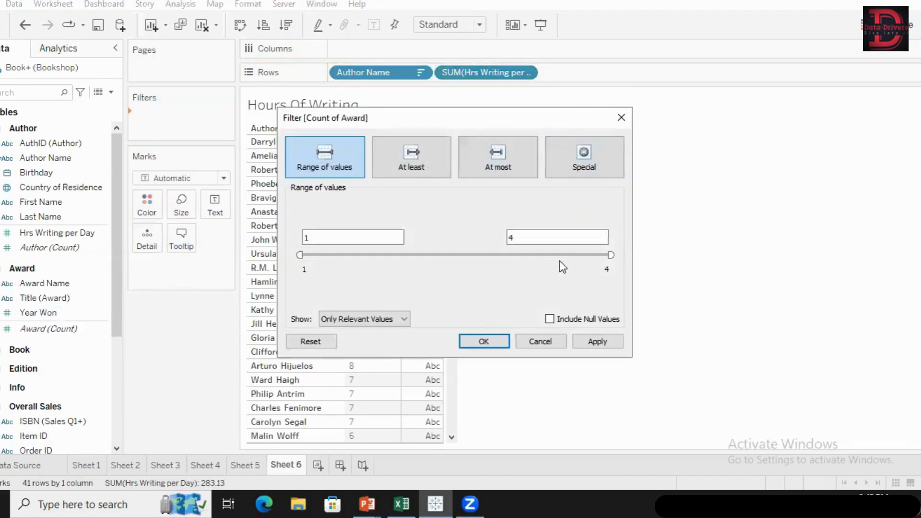
{"action": "left_click", "coordinate": [546, 242]}
{"action": "key", "text": "BackSpace"}
{"action": "type", "text": "5"}
{"action": "left_click", "coordinate": [599, 341]}
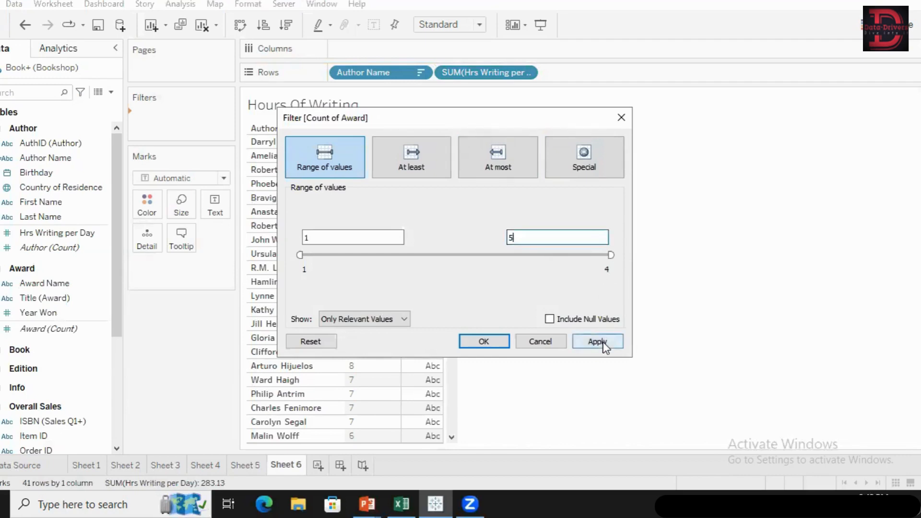
{"action": "left_click", "coordinate": [481, 342]}
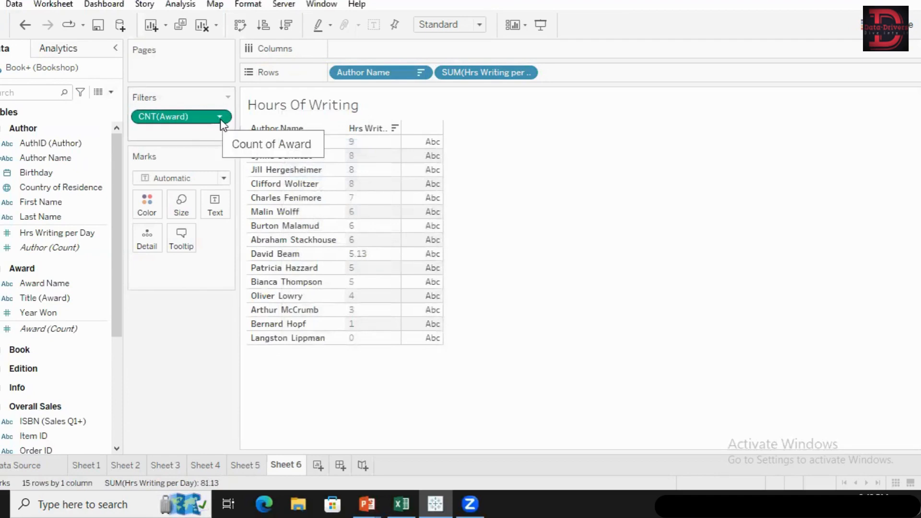
{"action": "left_click_drag", "start_coordinate": [187, 117], "coordinate": [111, 271]}
Filter Author Name to the top 5 by the count of Award.
{"action": "left_click", "coordinate": [71, 162]}
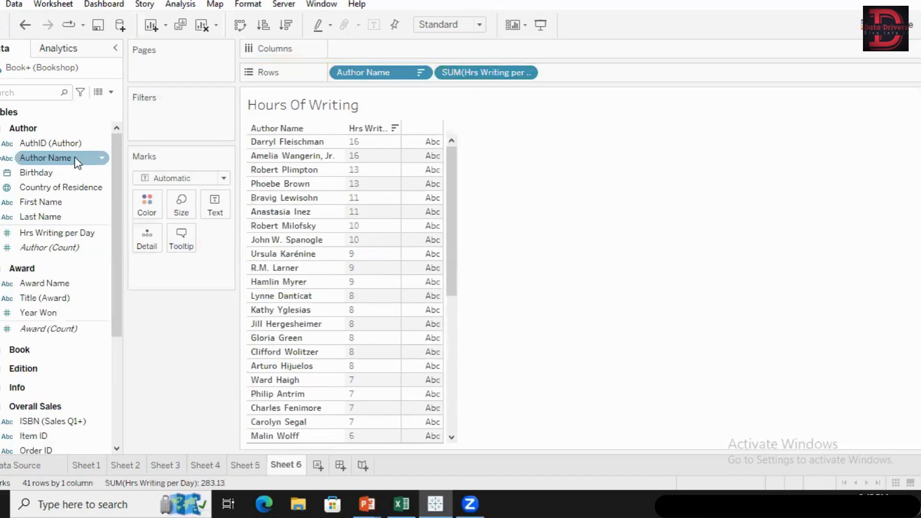
{"action": "left_click_drag", "start_coordinate": [77, 163], "coordinate": [203, 111]}
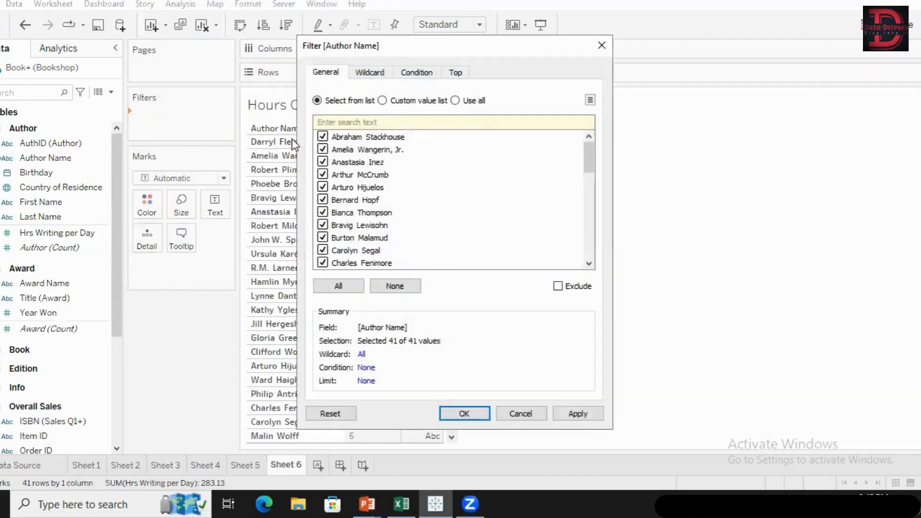
{"action": "left_click", "coordinate": [456, 73]}
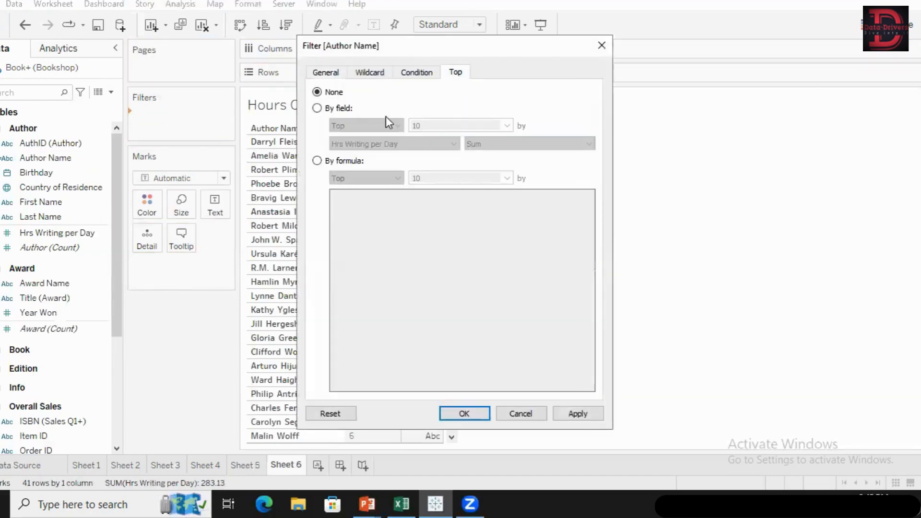
{"action": "left_click", "coordinate": [318, 108]}
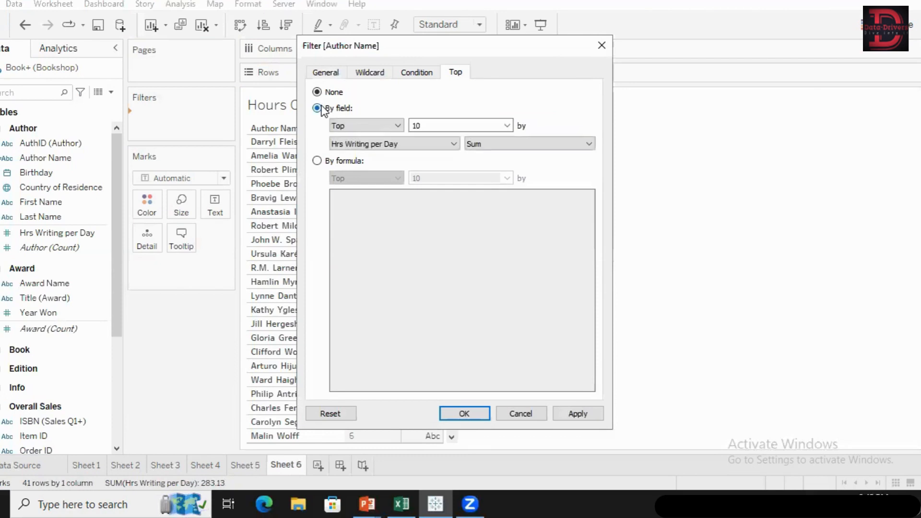
{"action": "double_click", "coordinate": [431, 127]}
{"action": "type", "text": "5"}
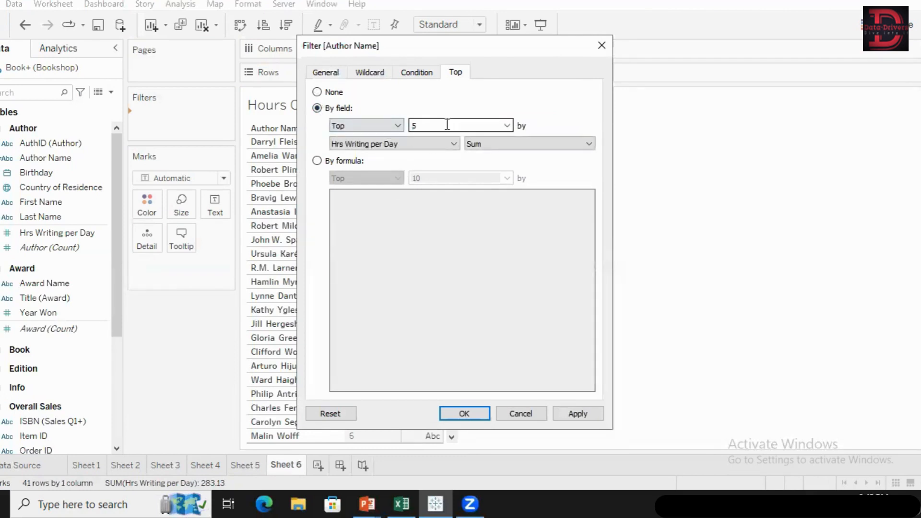
{"action": "left_click", "coordinate": [454, 145]}
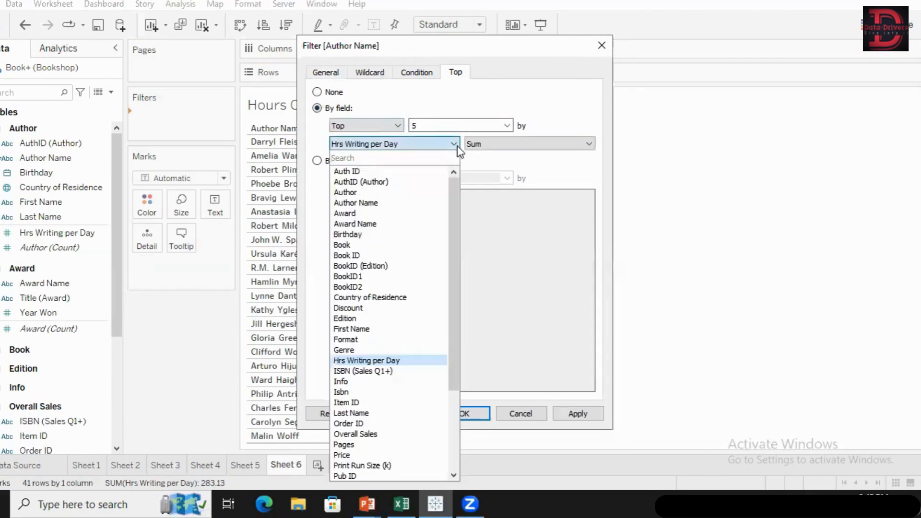
{"action": "left_click", "coordinate": [400, 216]}
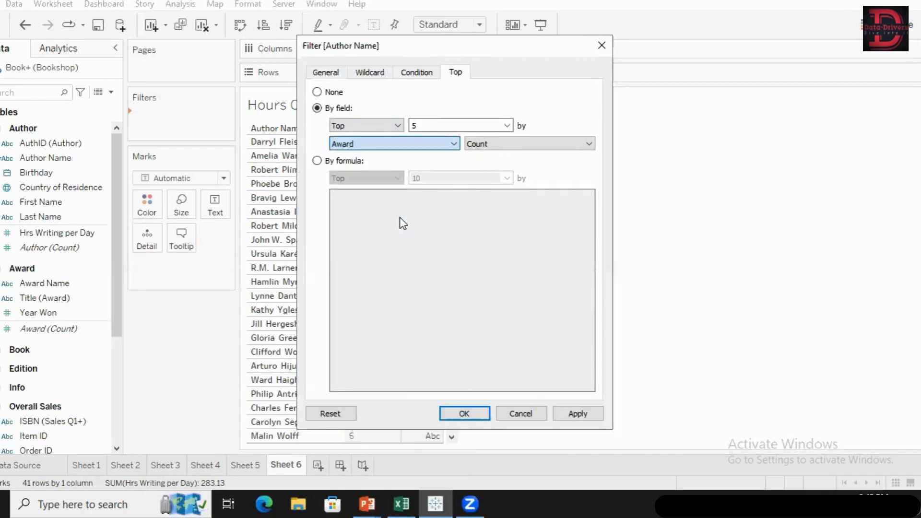
{"action": "left_click", "coordinate": [568, 407]}
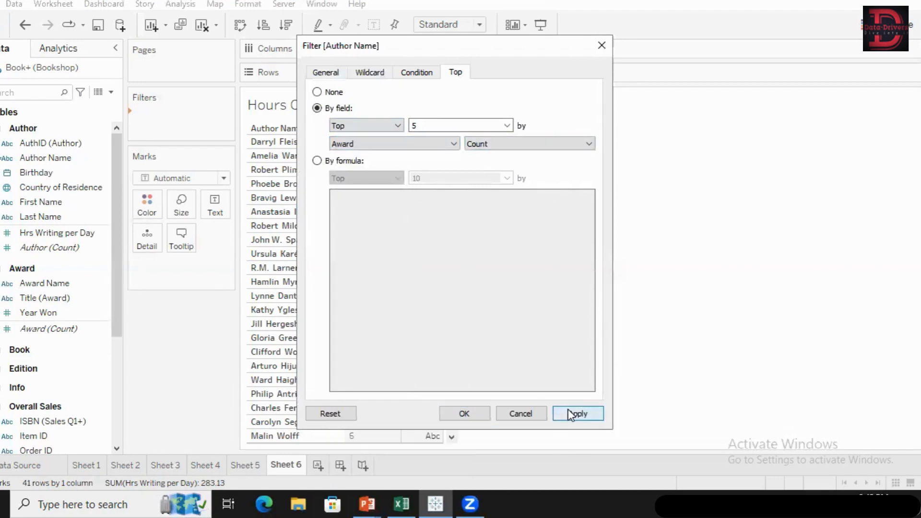
{"action": "left_click", "coordinate": [461, 409]}
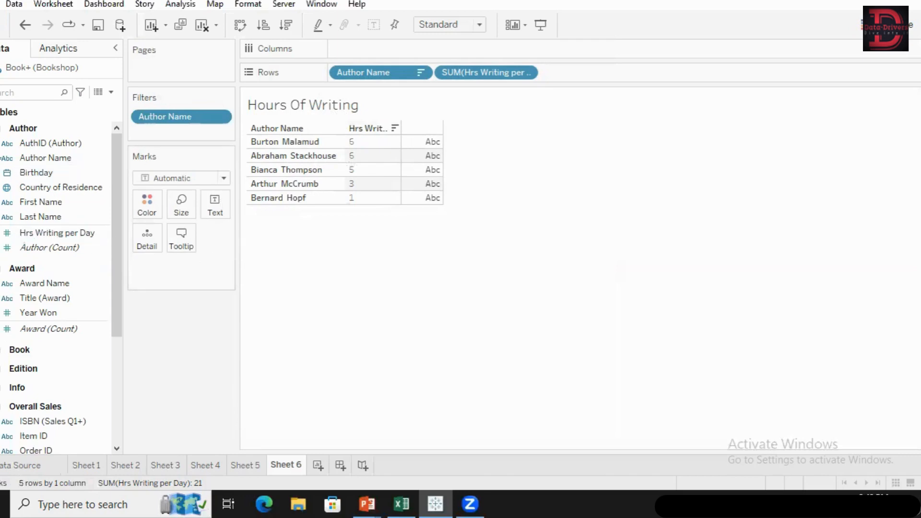
Collapse the Author, Award and Overall Sales field lists and open Sheet 1.
{"action": "left_click", "coordinate": [1, 128]}
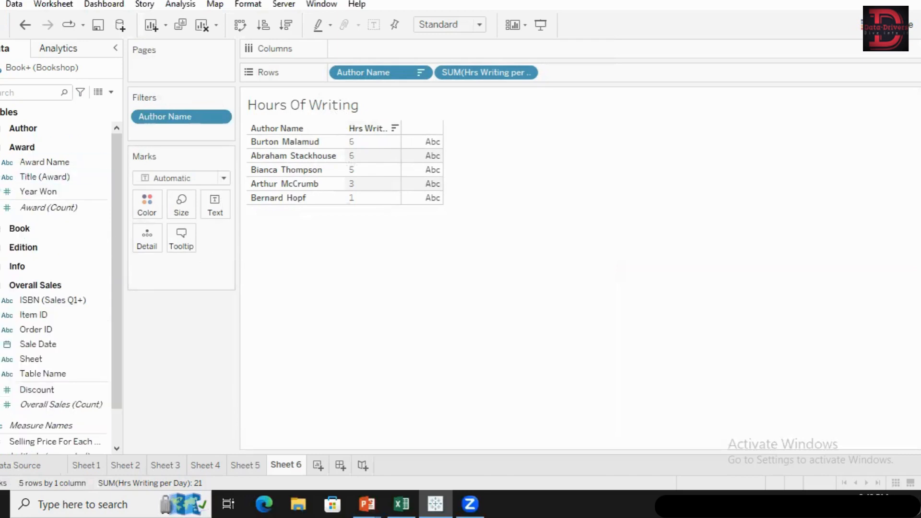
{"action": "left_click", "coordinate": [1, 147]}
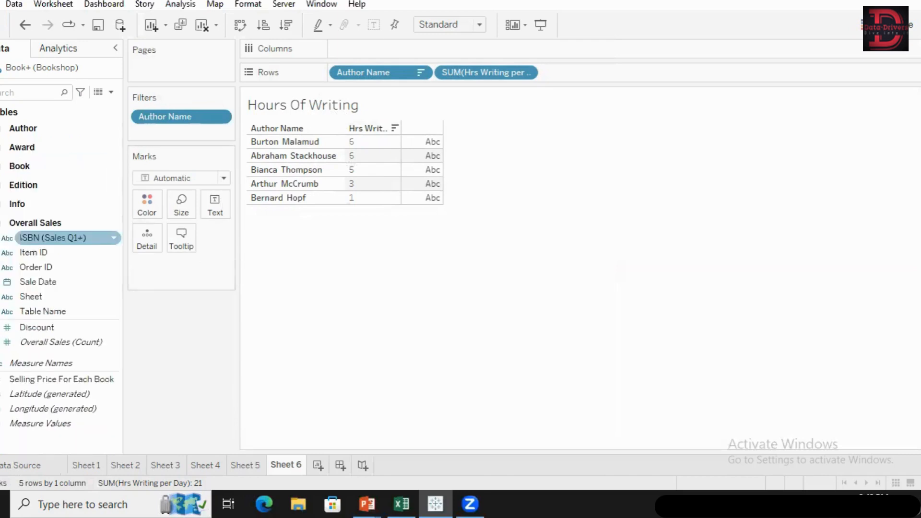
{"action": "left_click", "coordinate": [1, 223]}
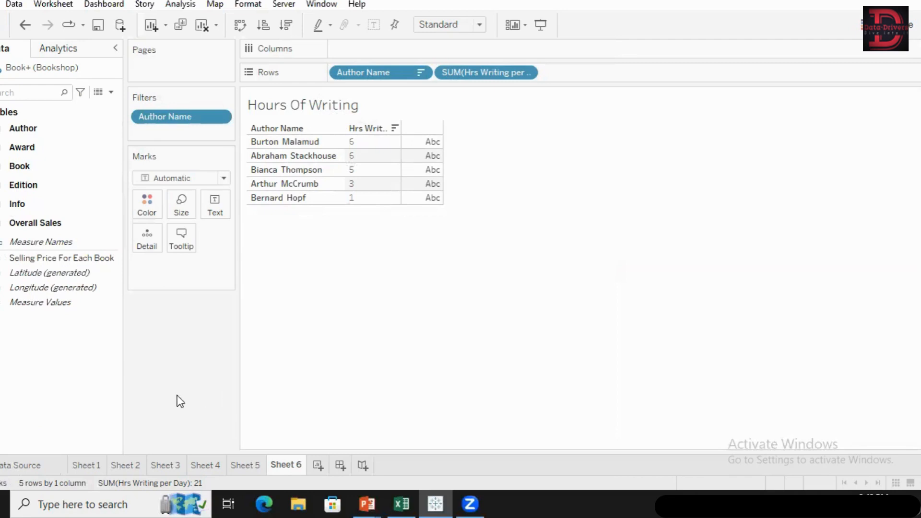
{"action": "left_click", "coordinate": [90, 463]}
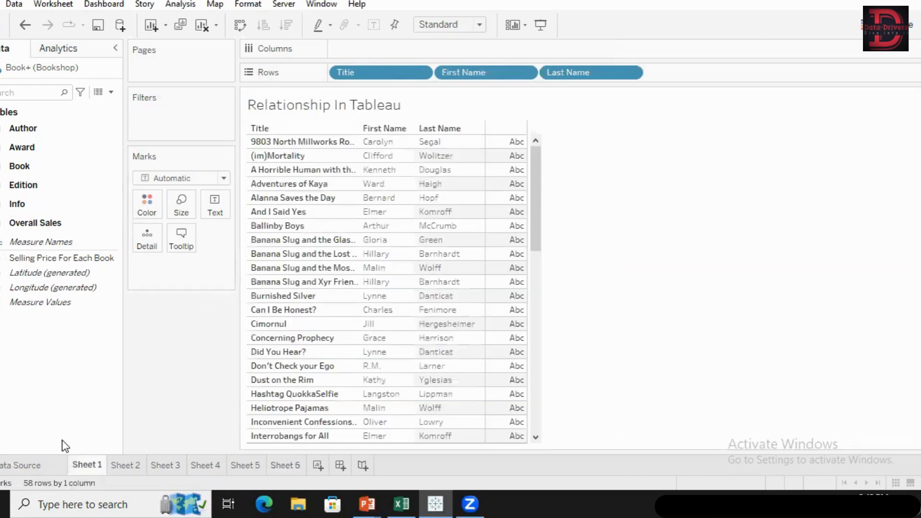